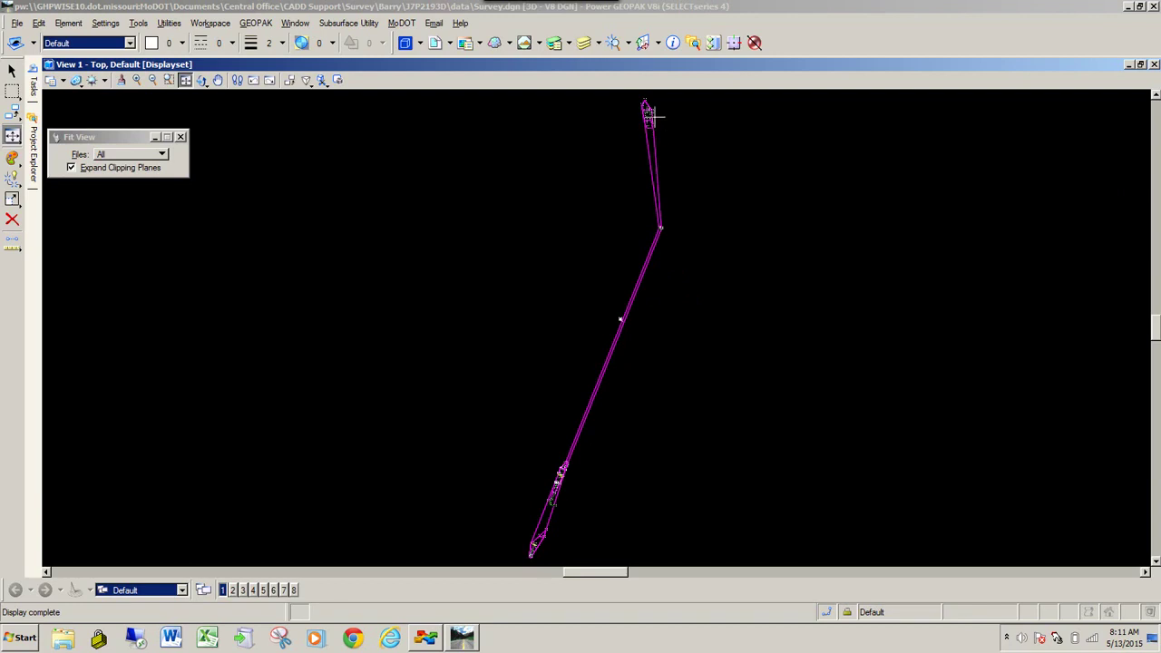
Step: Examine the extents of the single terrain model and the gaps between the separate survey sites along the route
scroll(646, 111, "up", 3)
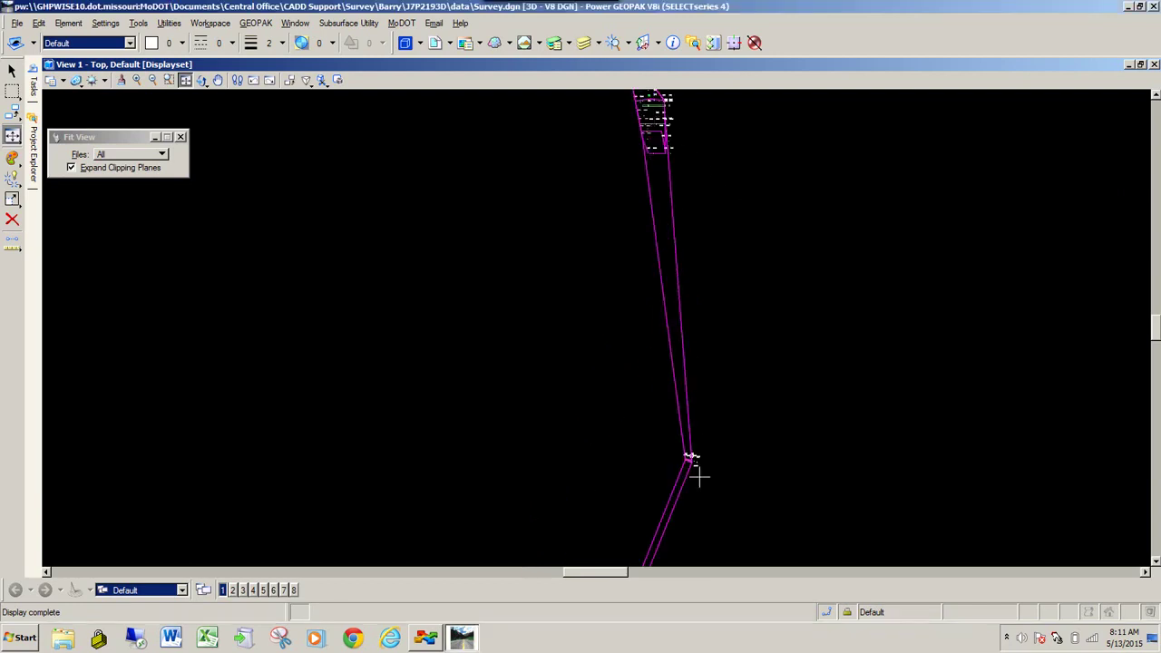
scroll(718, 432, "down", 4)
scroll(672, 407, "up", 5)
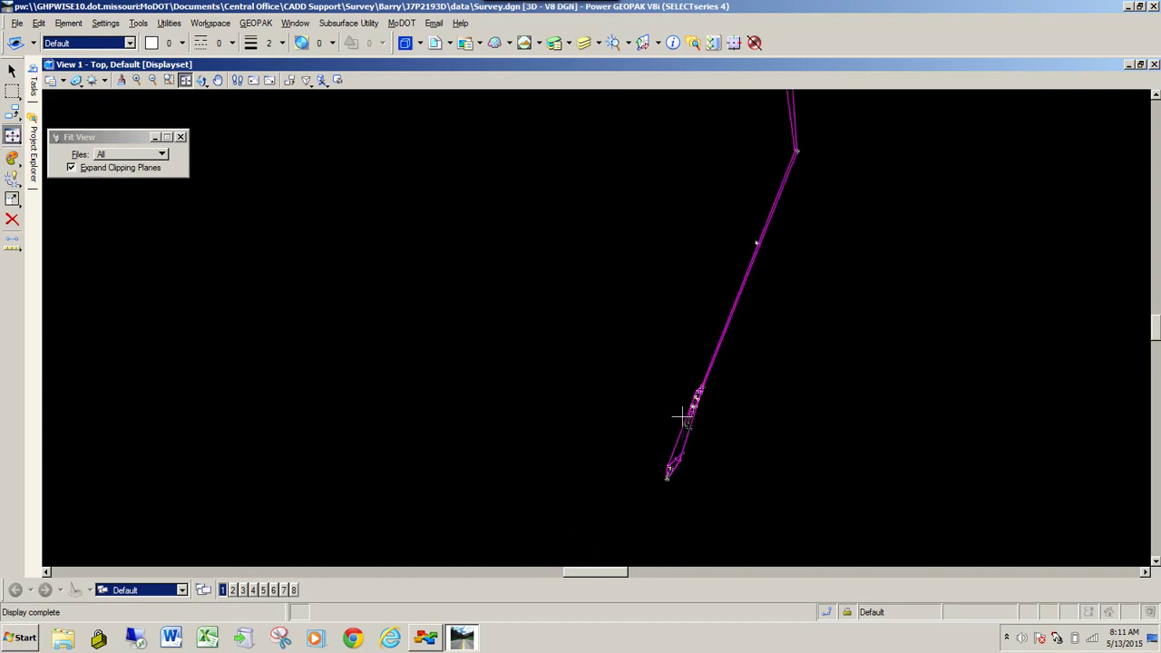
scroll(617, 435, "down", 2)
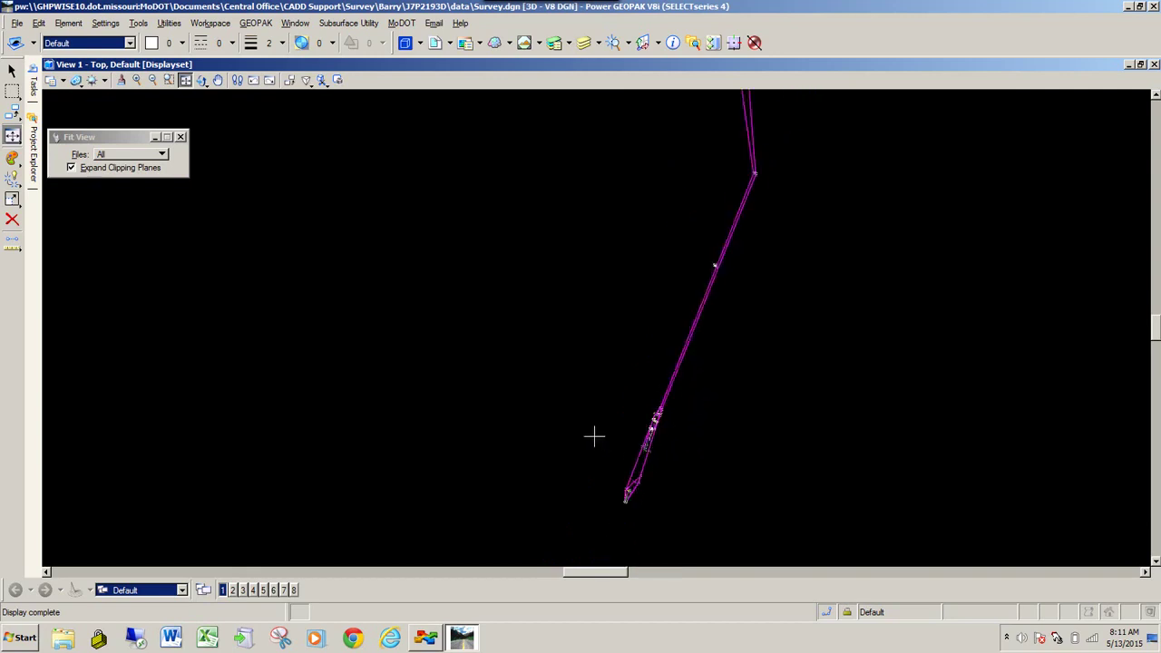
scroll(626, 429, "down", 1)
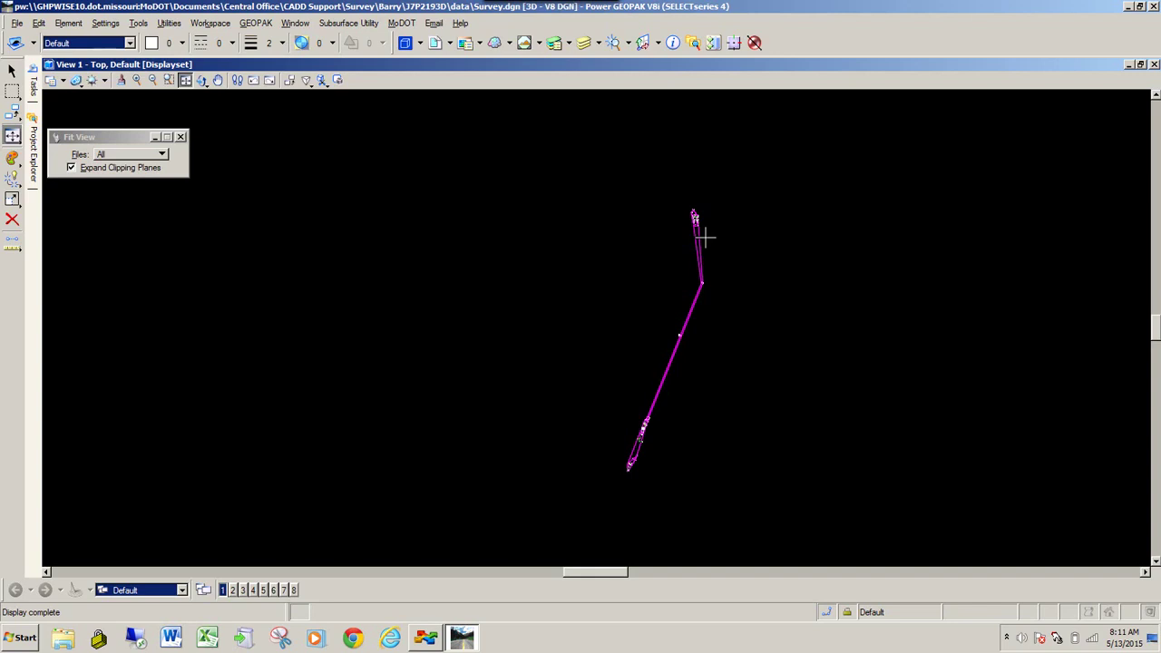
scroll(694, 204, "up", 2)
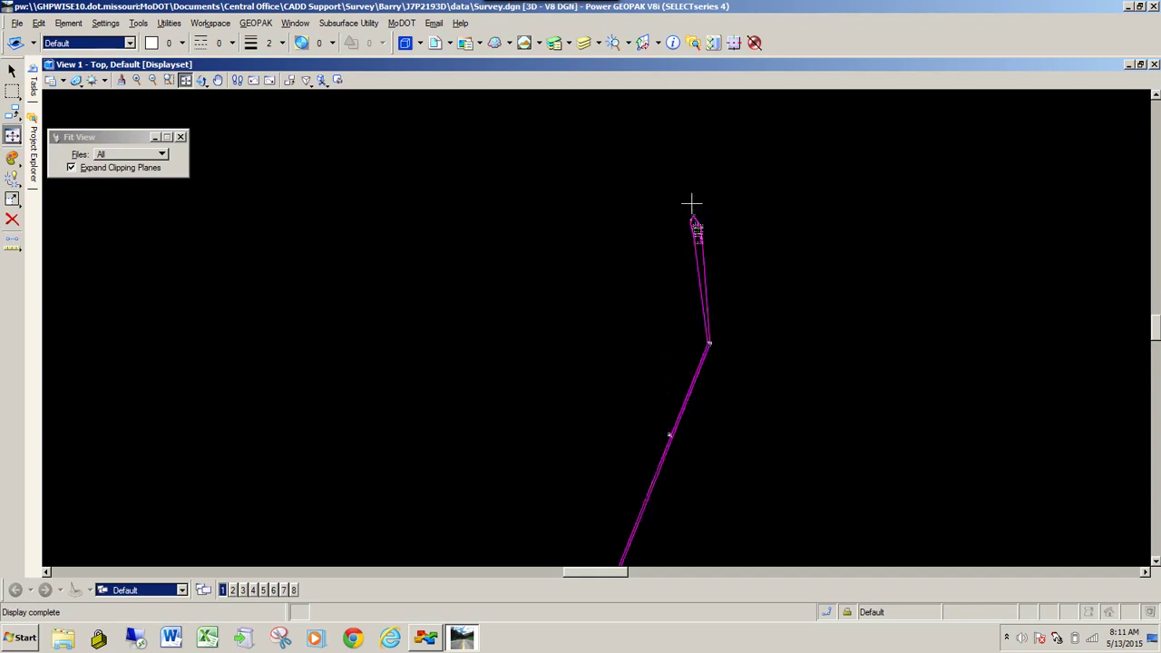
scroll(717, 204, "down", 2)
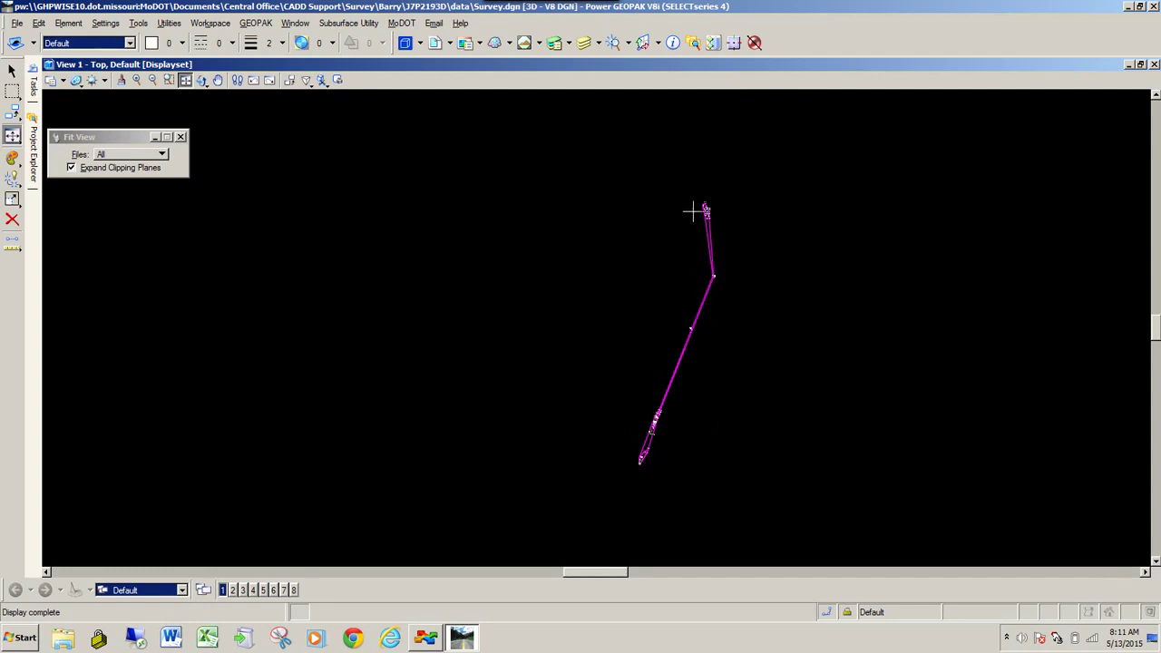
scroll(708, 213, "up", 2)
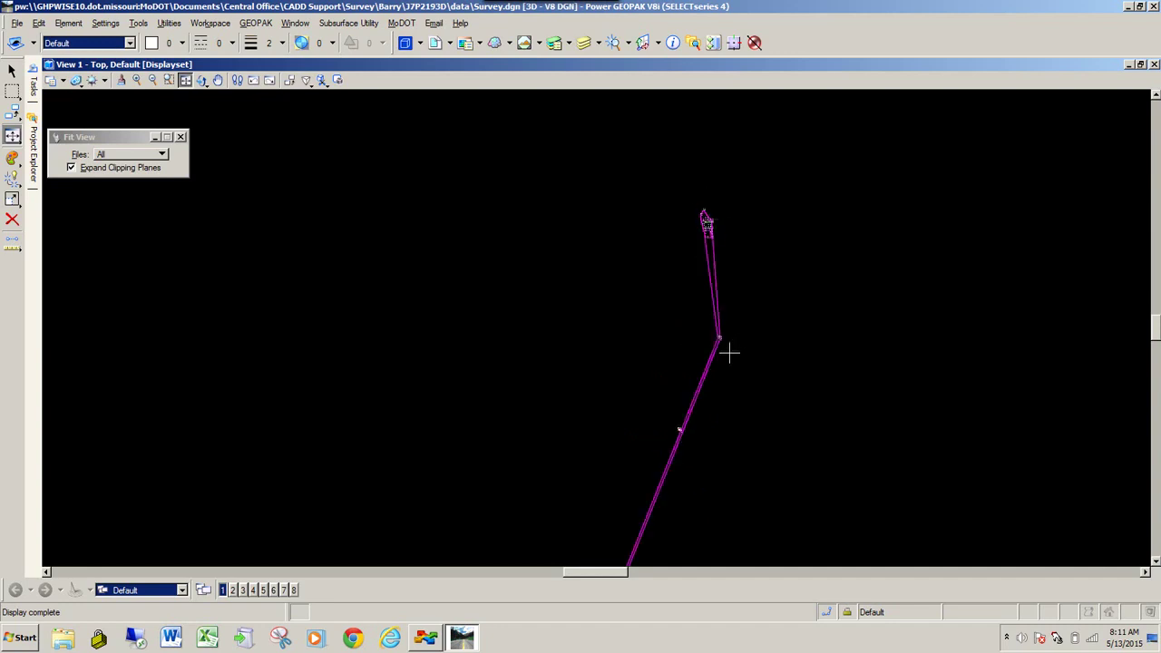
scroll(705, 286, "down", 3)
scroll(689, 379, "up", 2)
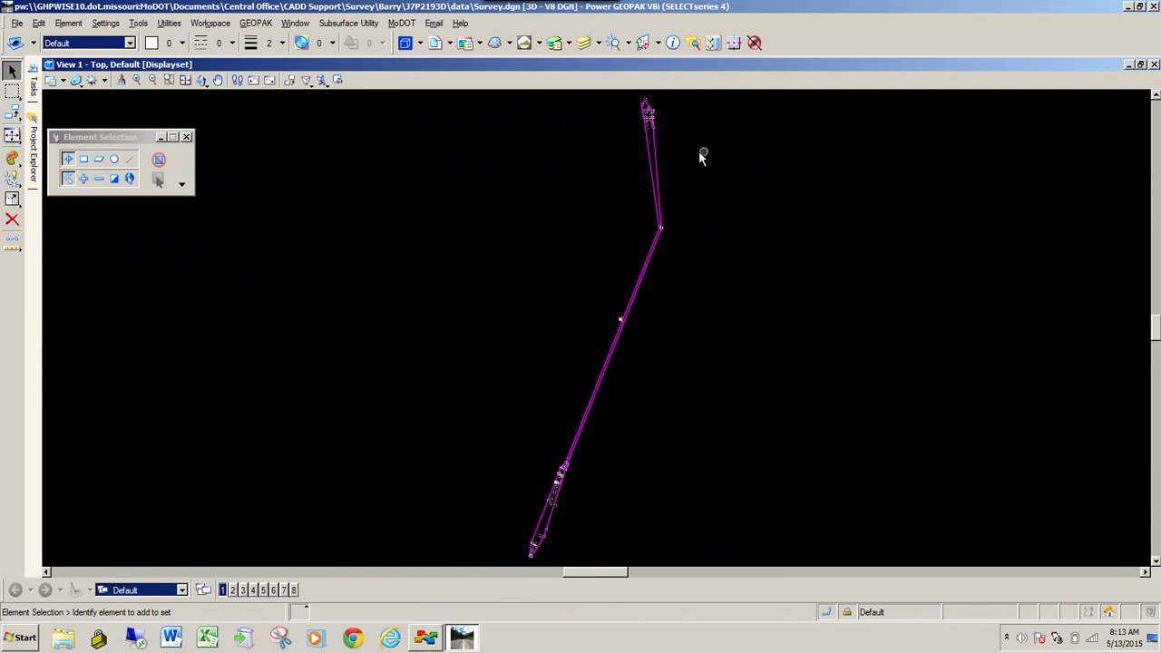
Step: Delete the AllFieldbooks terrain model that spans all the survey sites
left_click(659, 178)
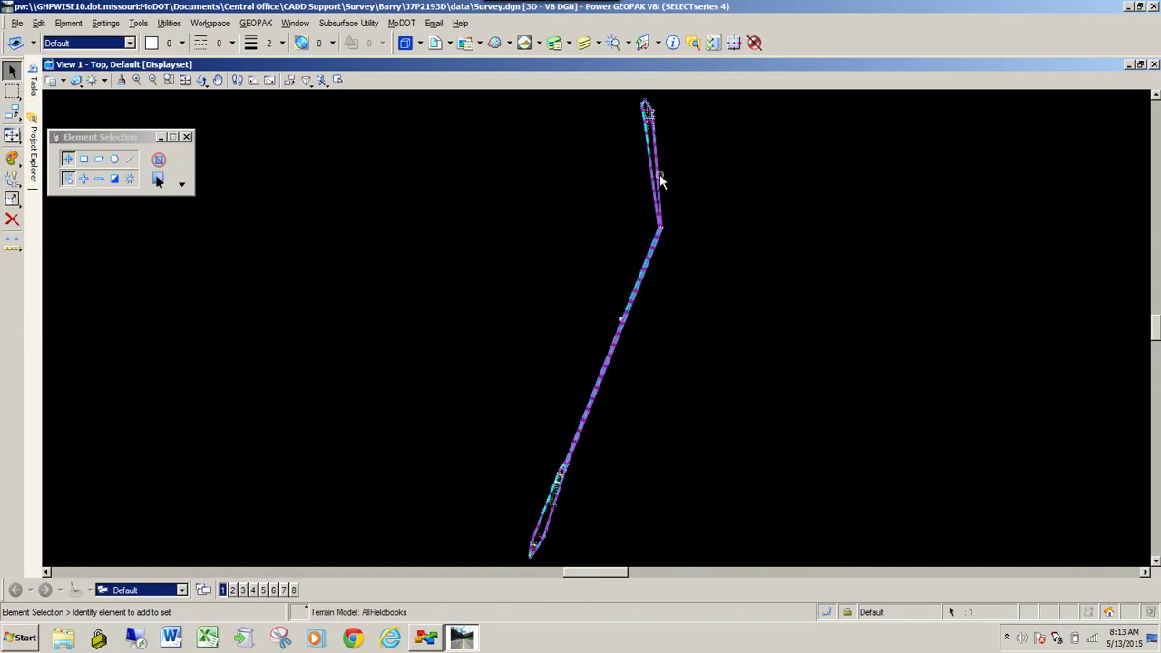
left_click(778, 167)
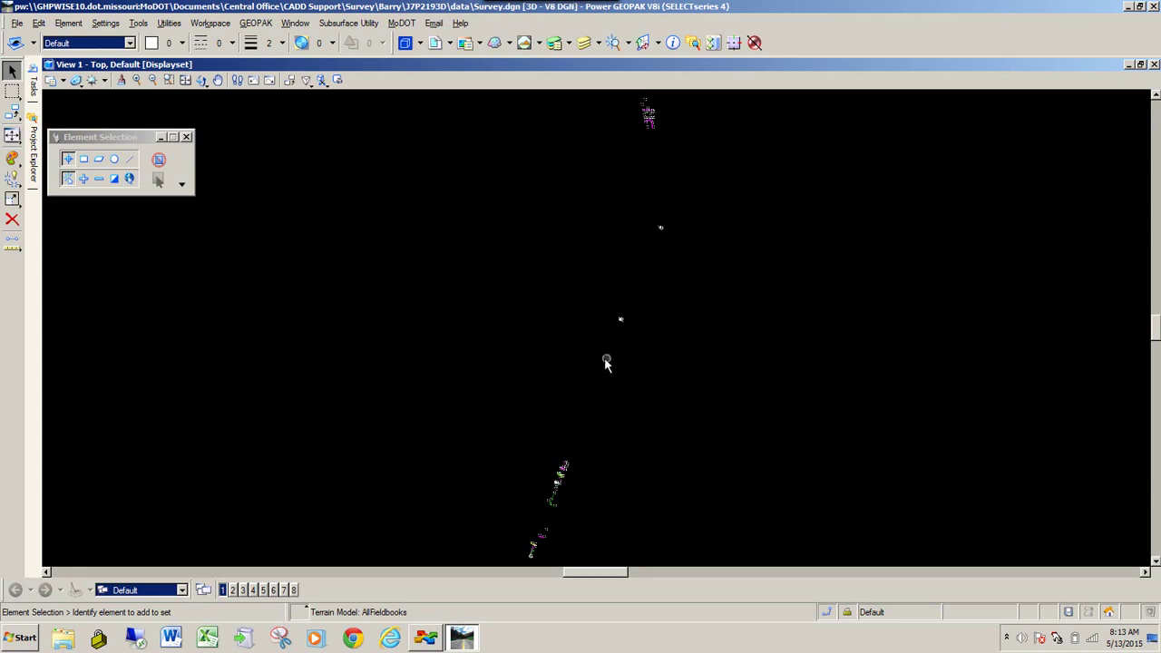
Step: Select the survey features of all sites together and create one terrain model from the field book selection set
scroll(577, 191, "down", 2)
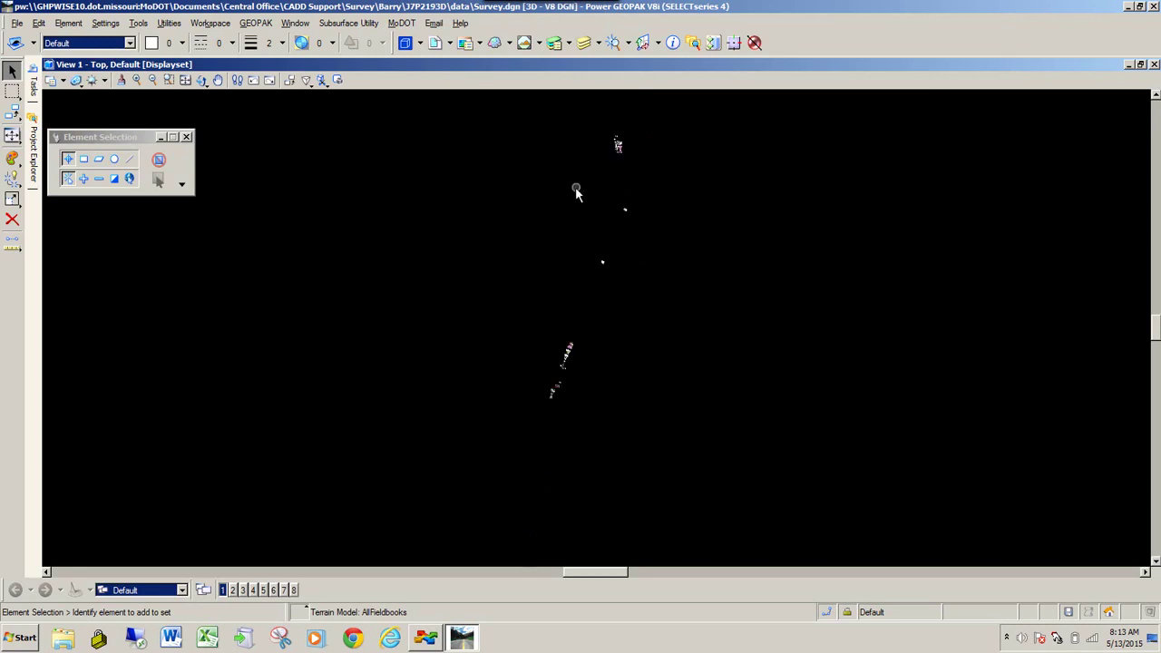
scroll(575, 191, "down", 2)
left_click_drag(466, 125, 658, 355)
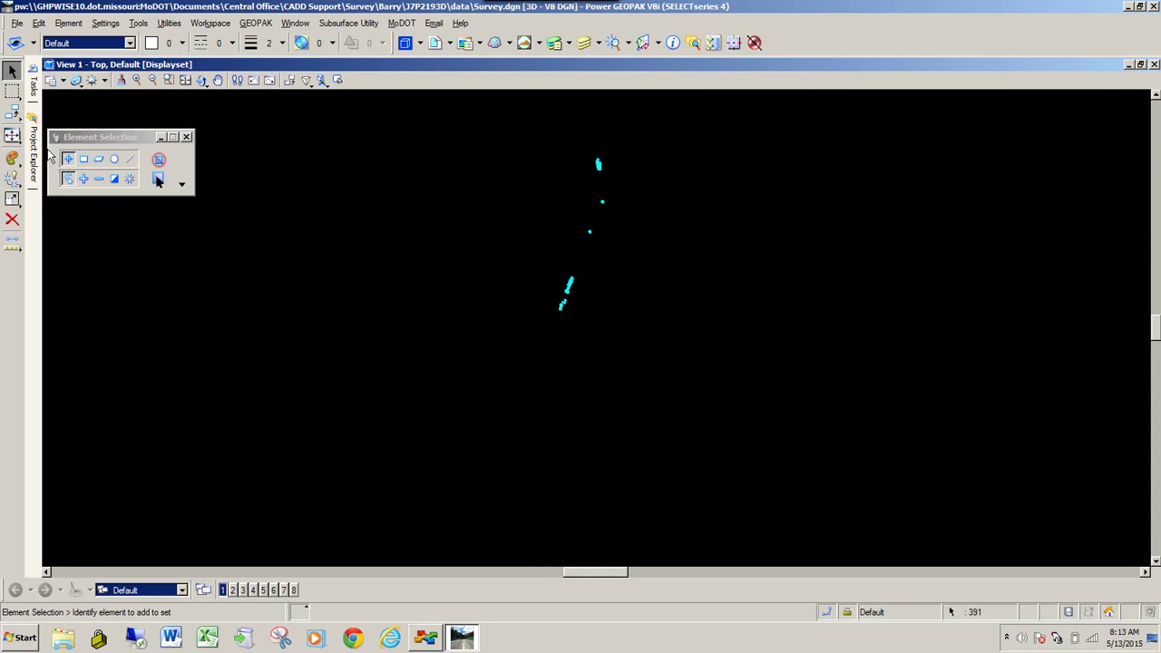
mouse_move(34, 147)
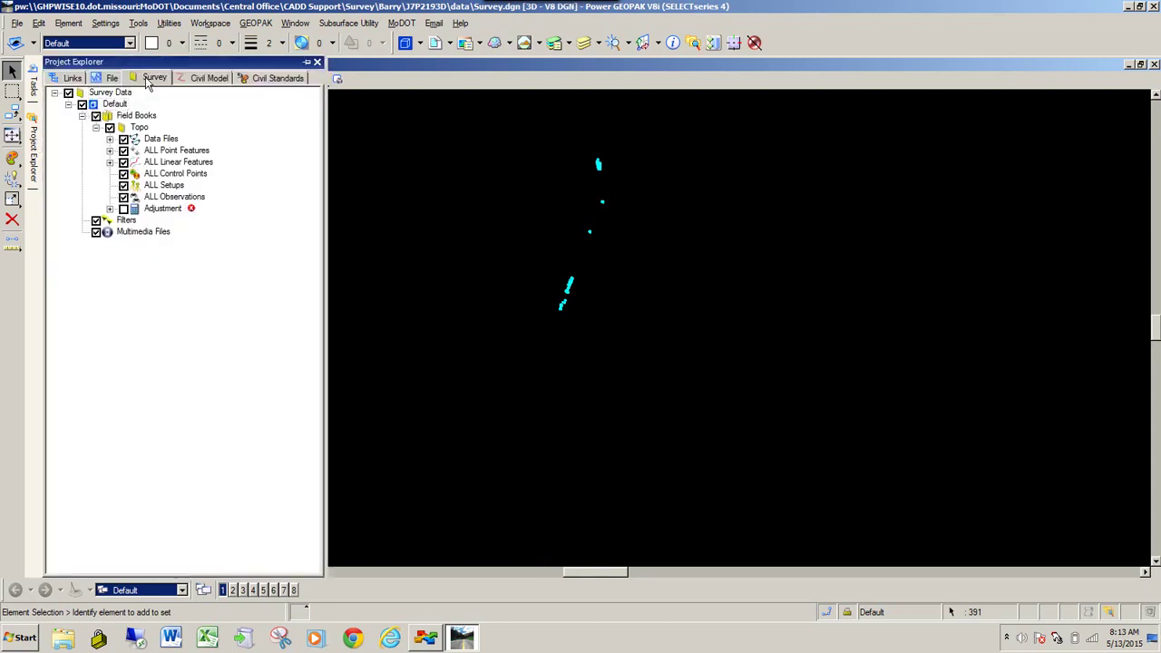
right_click(132, 118)
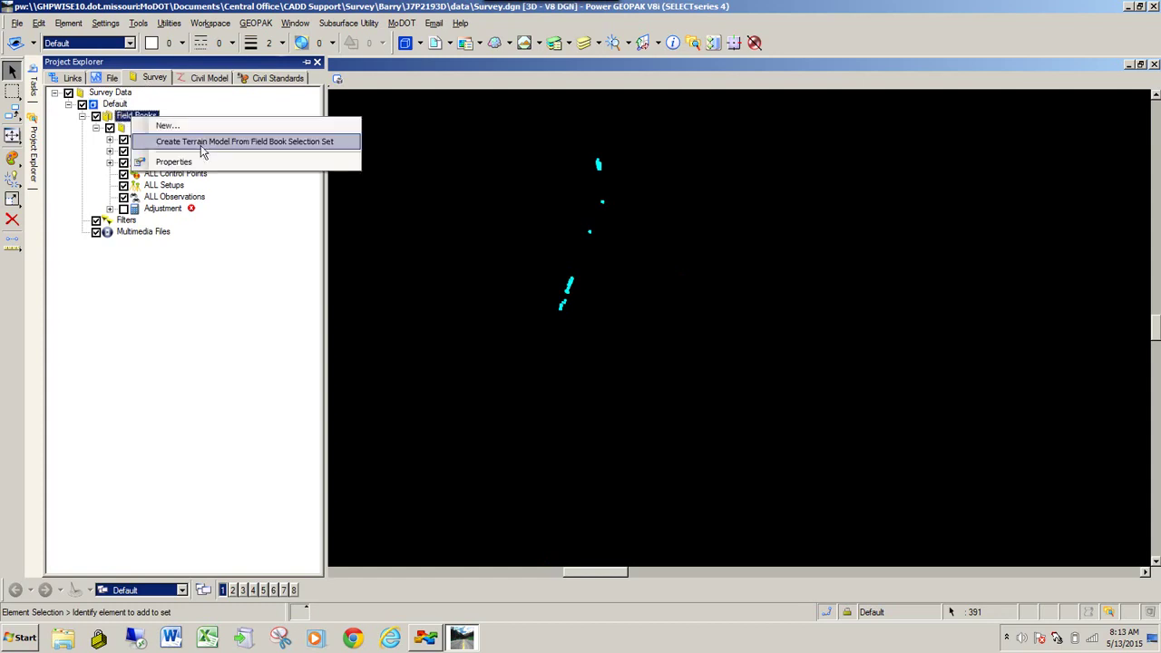
left_click(201, 148)
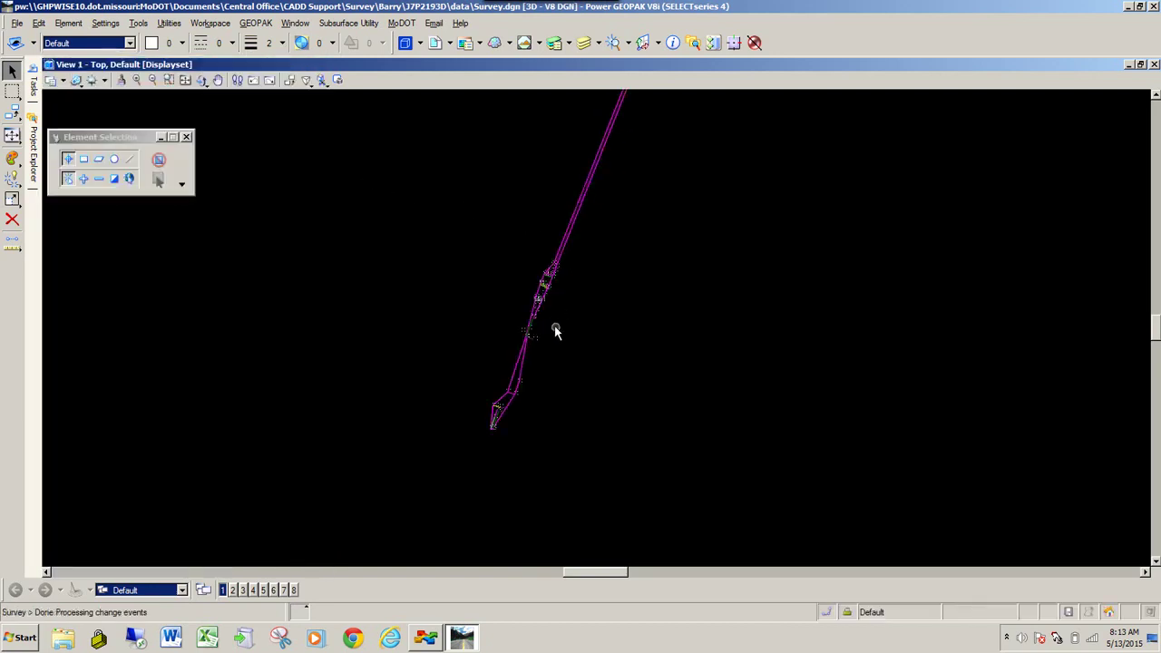
Step: Delete the new terrain model built across all the survey sites
scroll(573, 239, "up", 3)
left_click(590, 242)
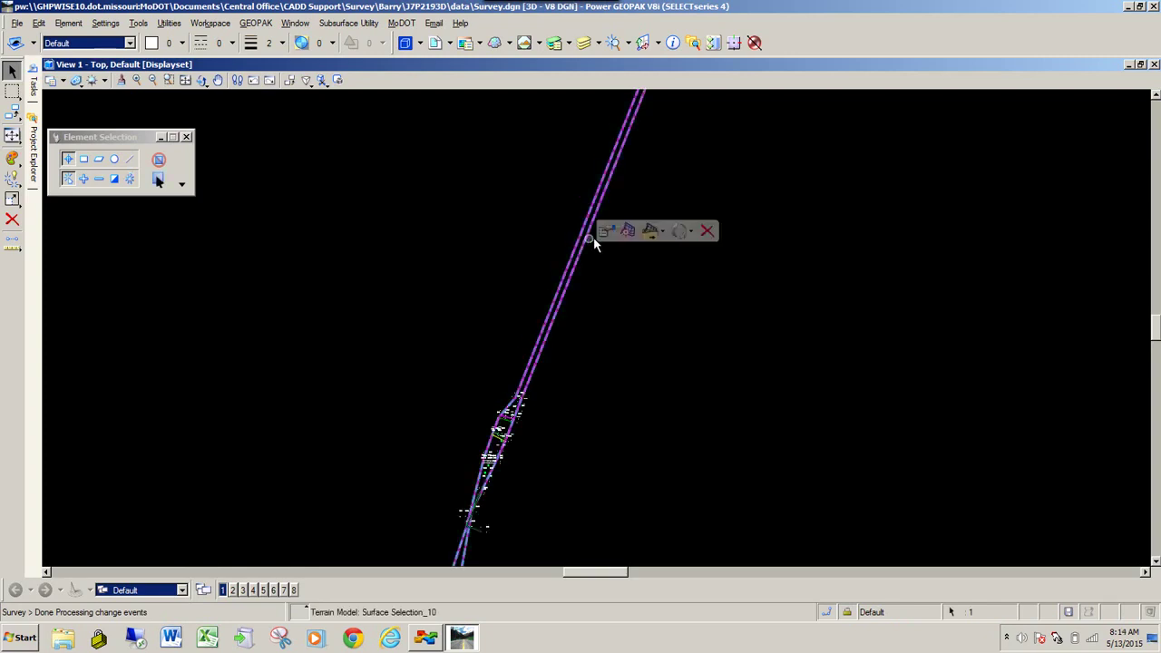
left_click(705, 230)
Step: Select only the northernmost site's survey features and create a terrain model from the field book selection set
scroll(628, 291, "up", 2)
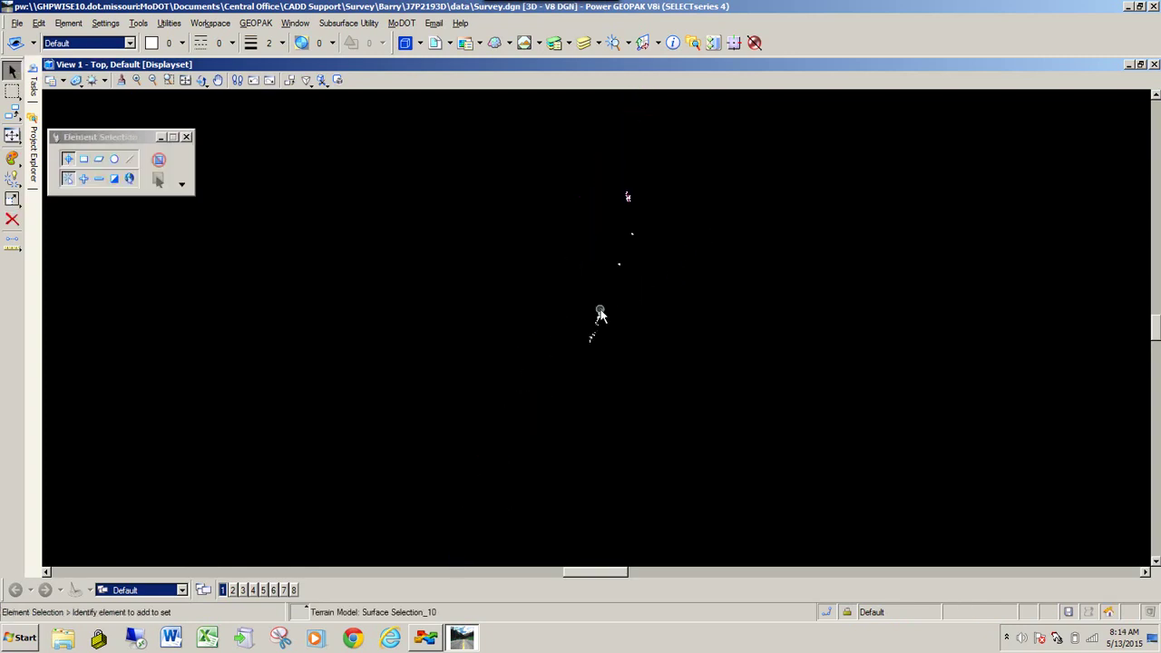
scroll(641, 187, "up", 1)
scroll(641, 221, "up", 1)
left_click_drag(543, 150, 679, 273)
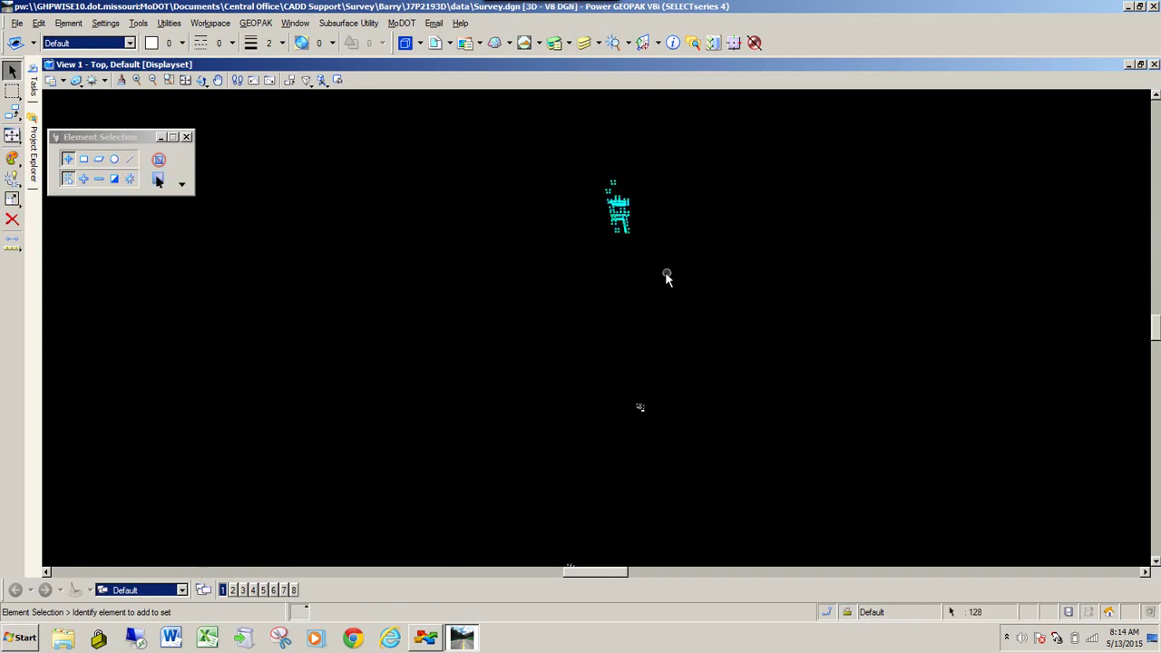
left_click(34, 154)
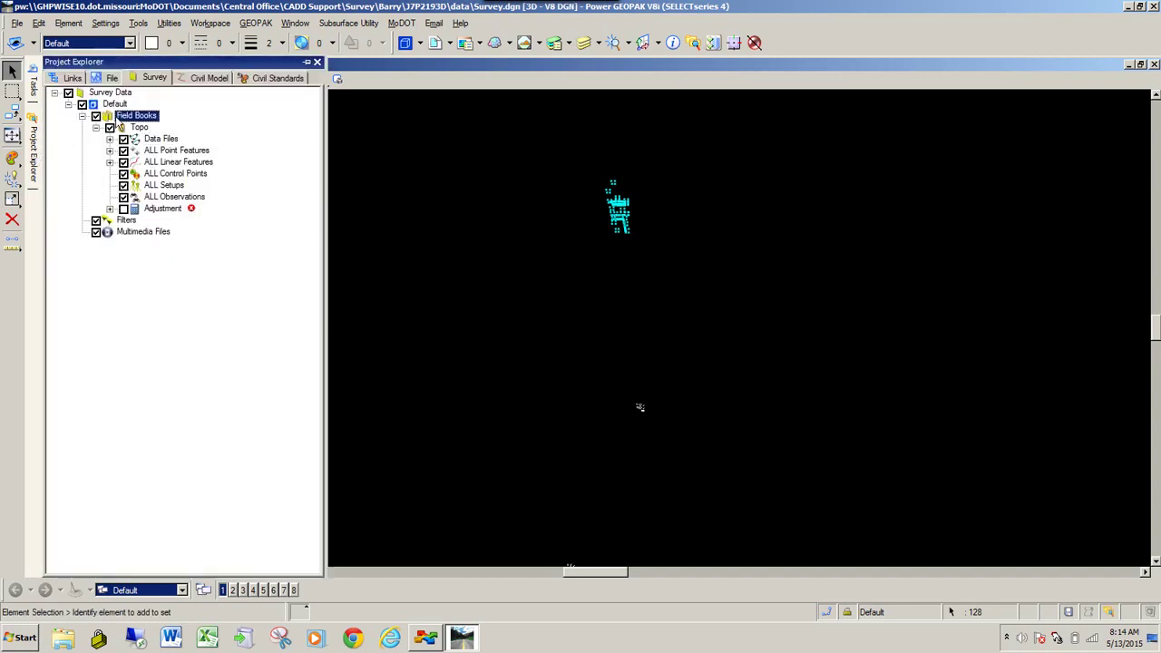
right_click(137, 118)
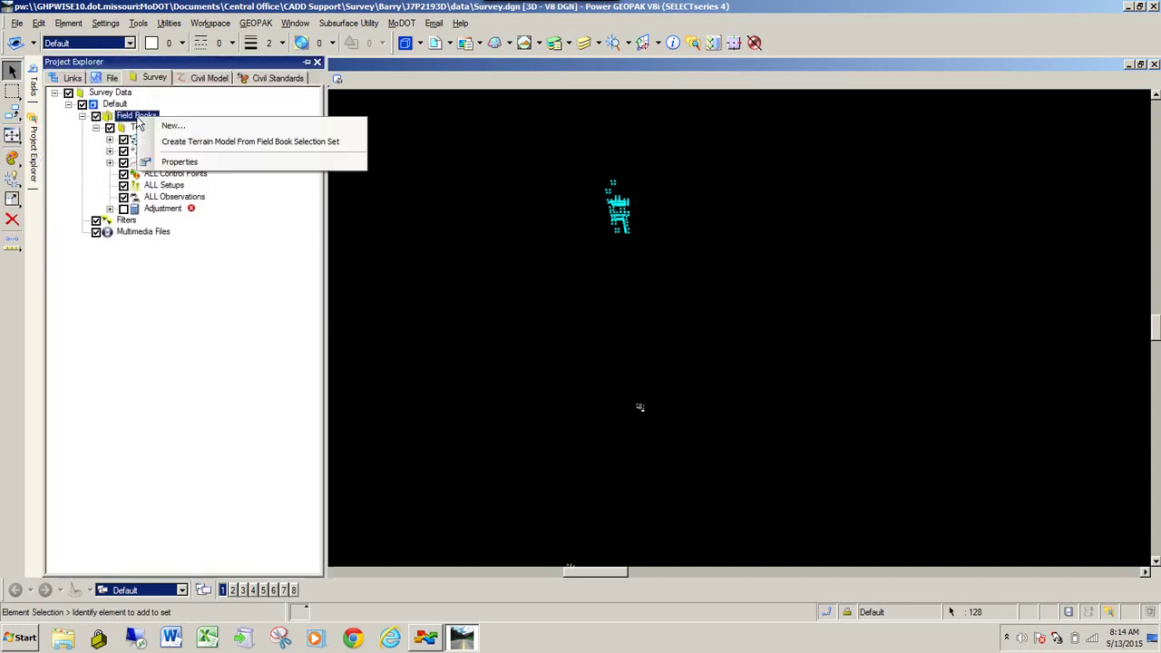
left_click(223, 142)
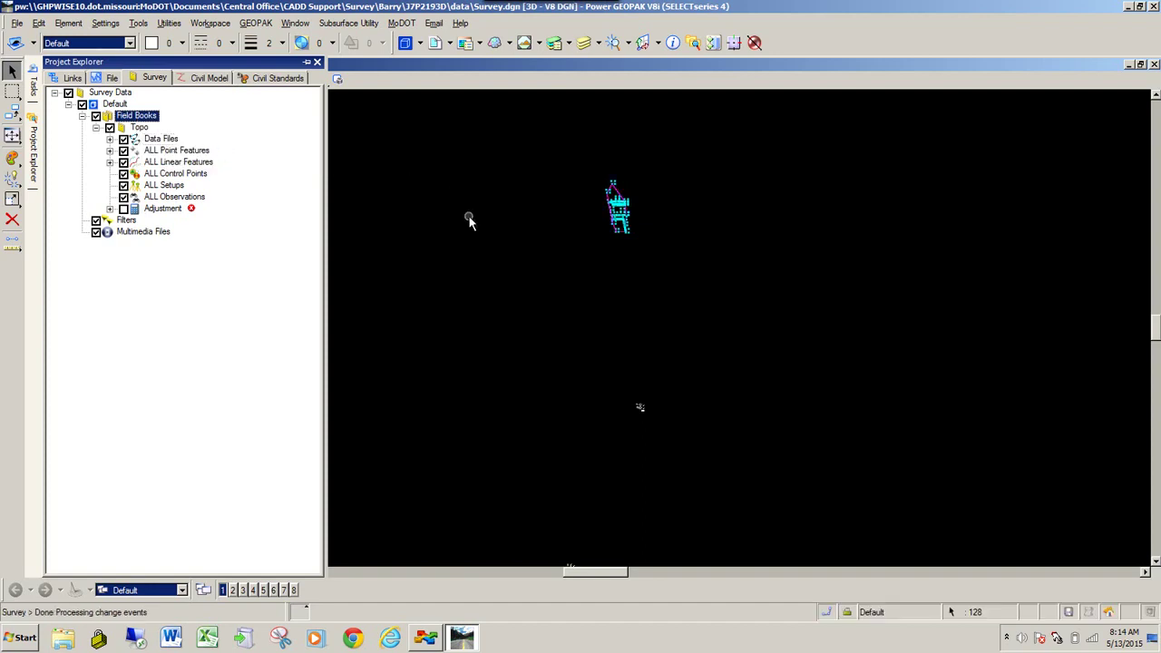
Step: Create a separate terrain model from the field book selection set for the small site just south of the northernmost one
scroll(622, 209, "up", 1)
scroll(601, 187, "down", 4)
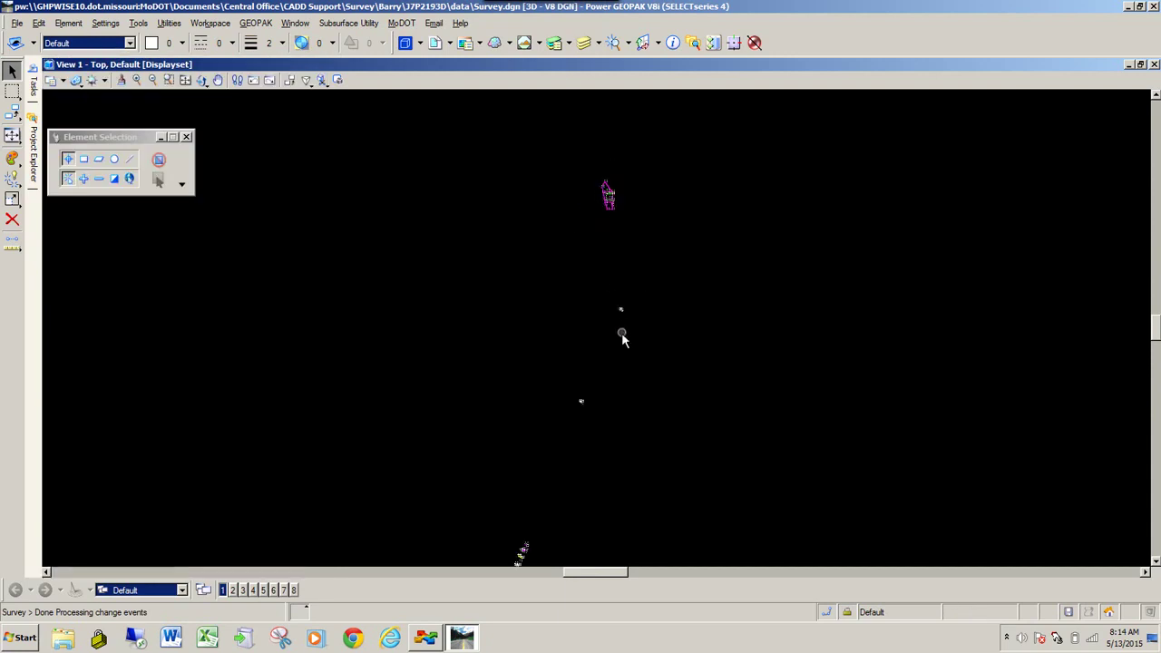
scroll(623, 332, "up", 3)
left_click_drag(557, 266, 665, 388)
mouse_move(34, 145)
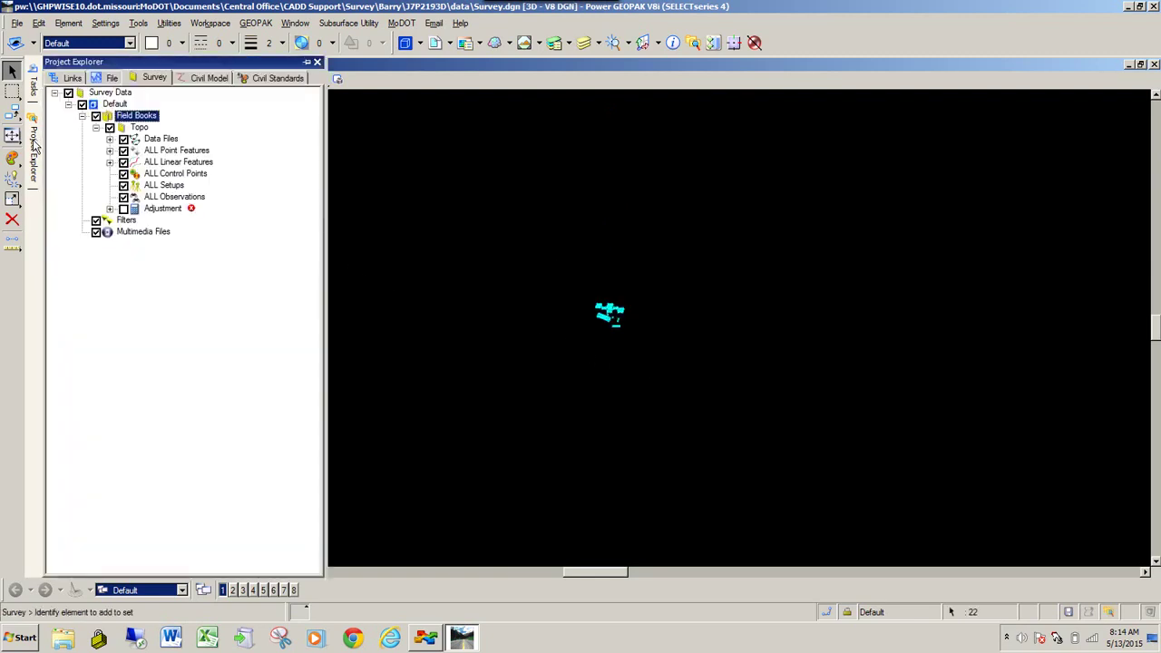
right_click(138, 116)
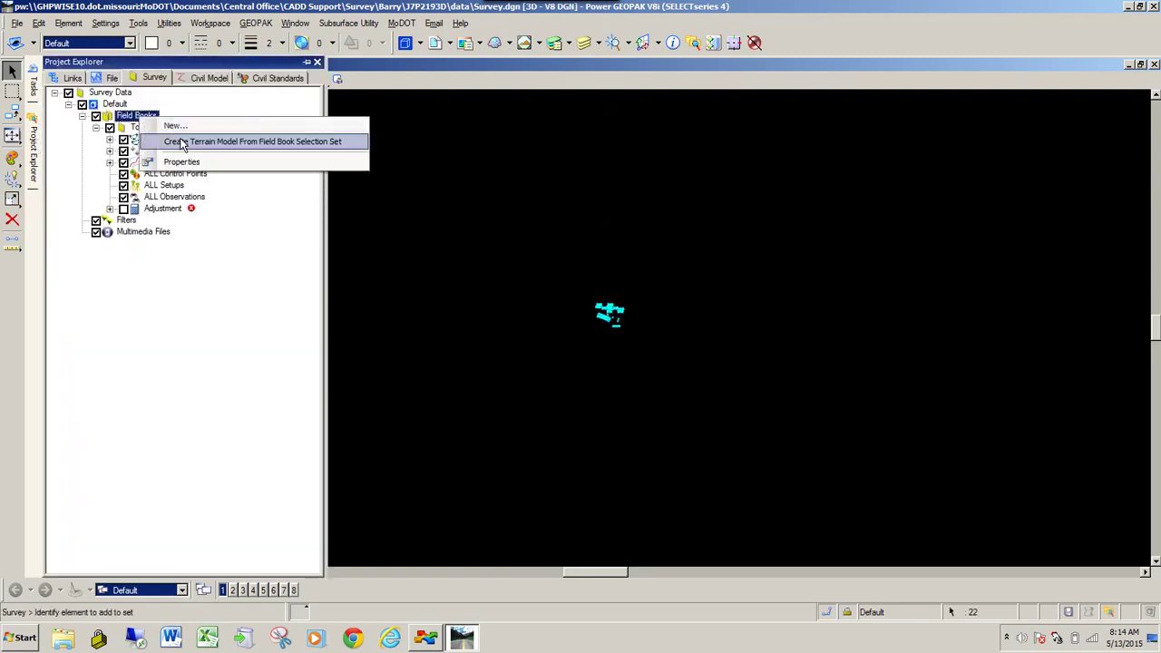
left_click(182, 142)
Step: Select the long cluster of survey features just north of the southernmost site and create its own field book terrain model
middle_click_drag(555, 363, 538, 292, "shift")
left_click_drag(532, 276, 636, 480)
left_click(158, 179)
mouse_move(35, 91)
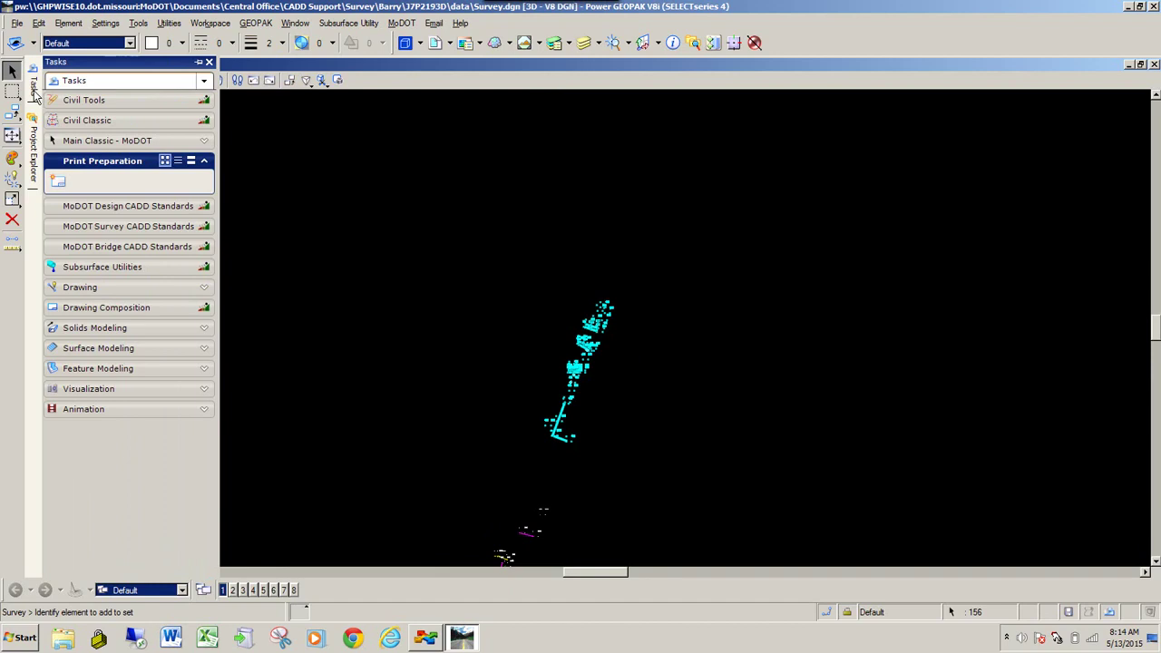
mouse_move(34, 136)
right_click(136, 116)
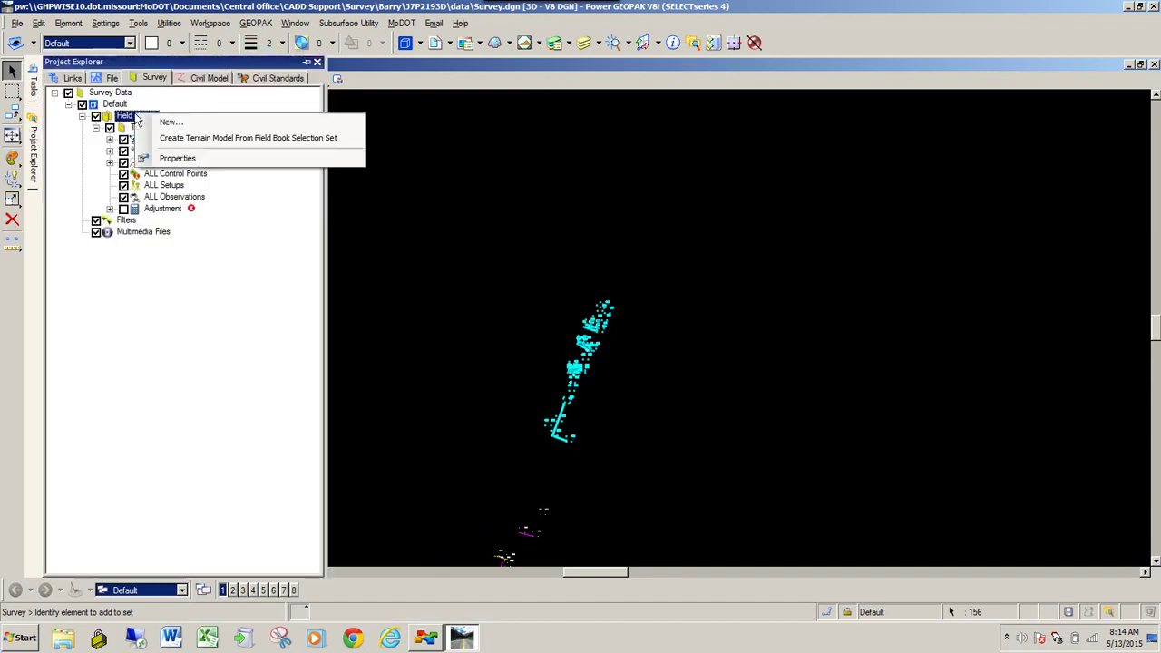
left_click(190, 138)
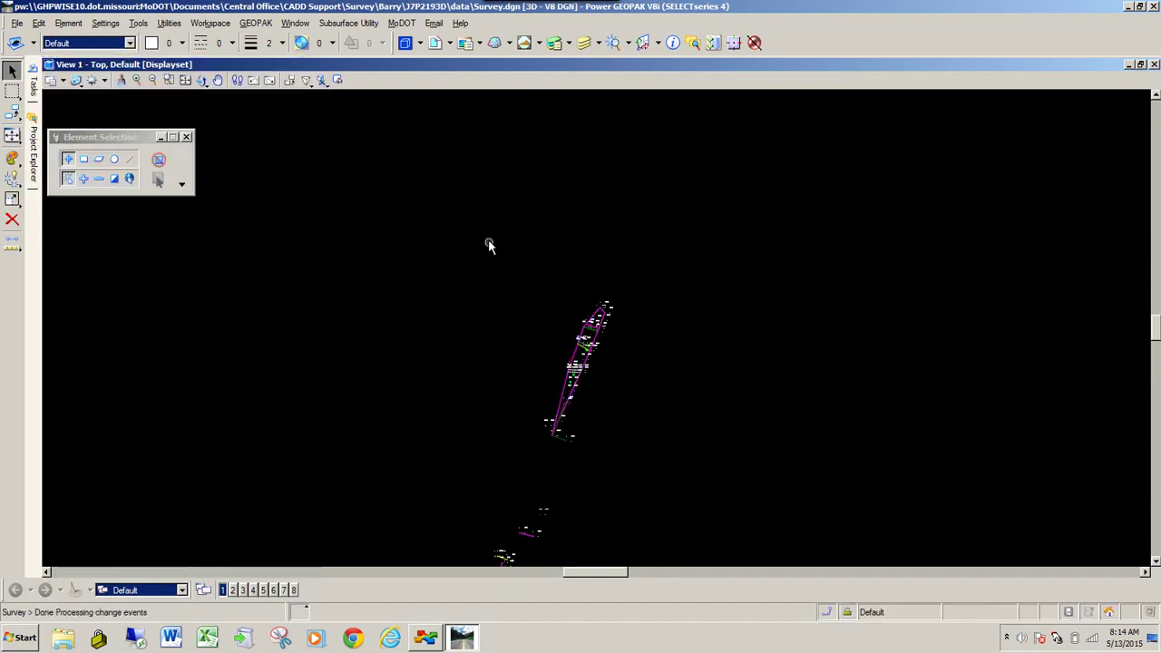
Step: Select the southernmost group of survey features and create a terrain model from the field book selection set
scroll(501, 412, "up", 2)
left_click_drag(322, 238, 591, 495)
mouse_move(34, 86)
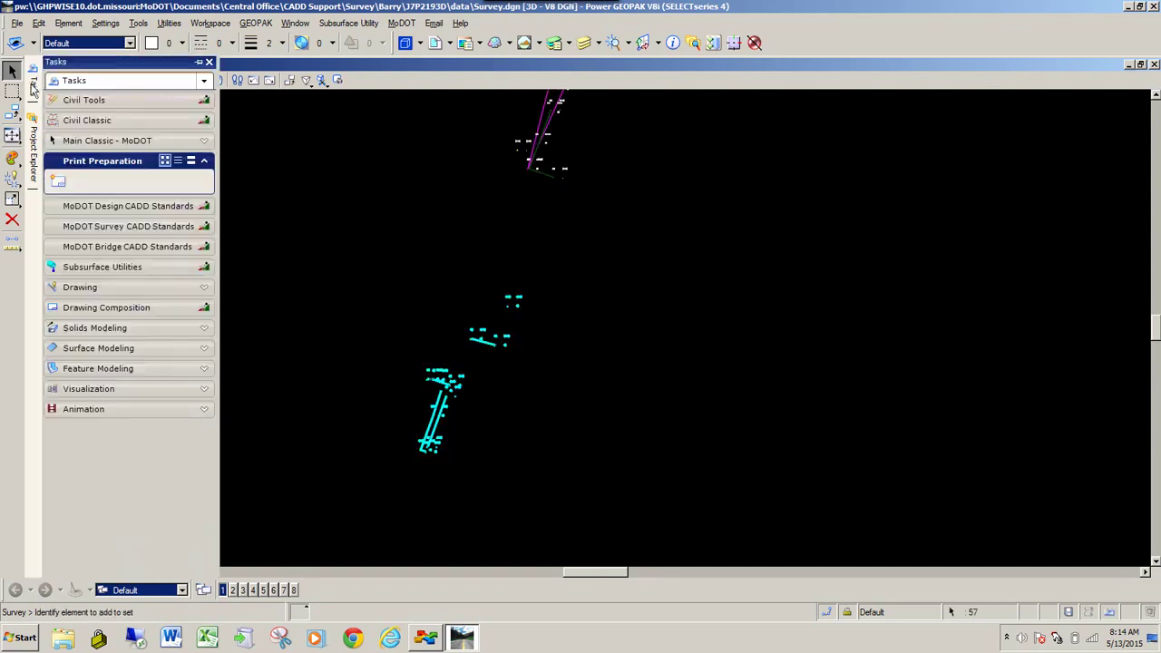
mouse_move(36, 151)
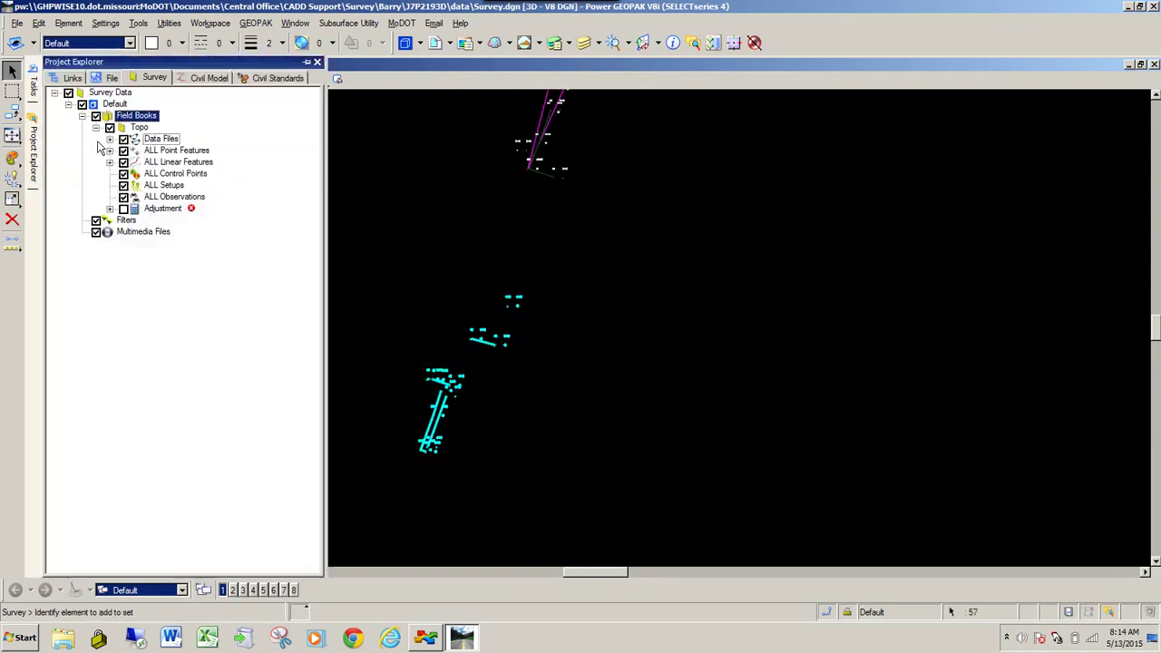
right_click(139, 116)
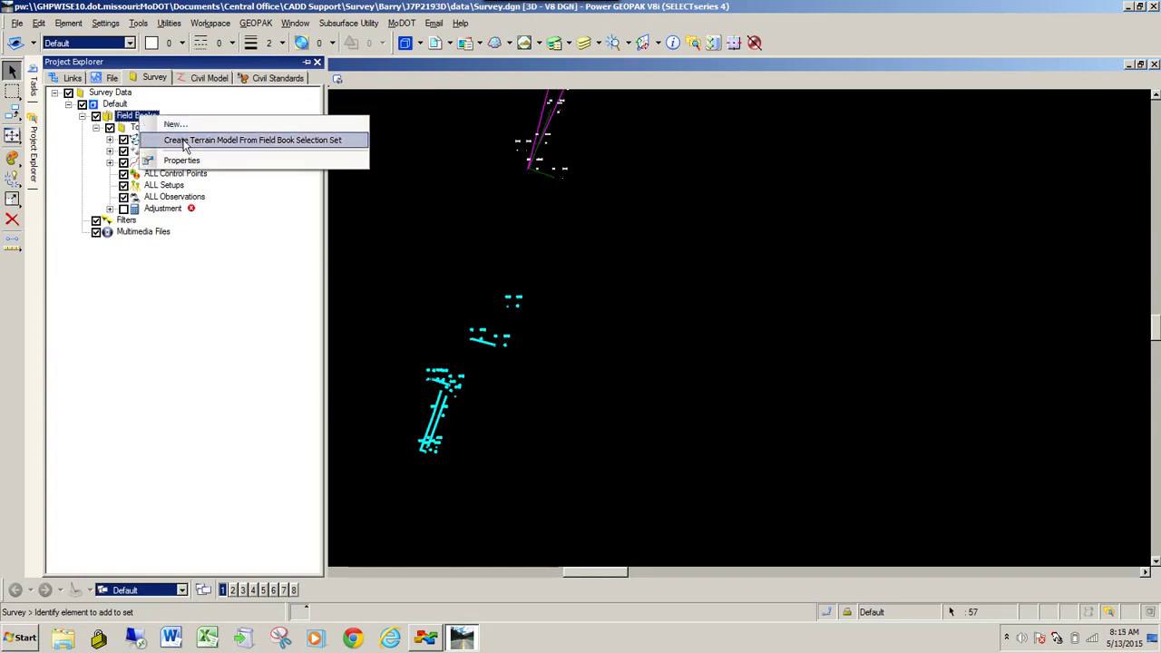
left_click(184, 141)
scroll(533, 293, "down", 5)
scroll(537, 253, "up", 2)
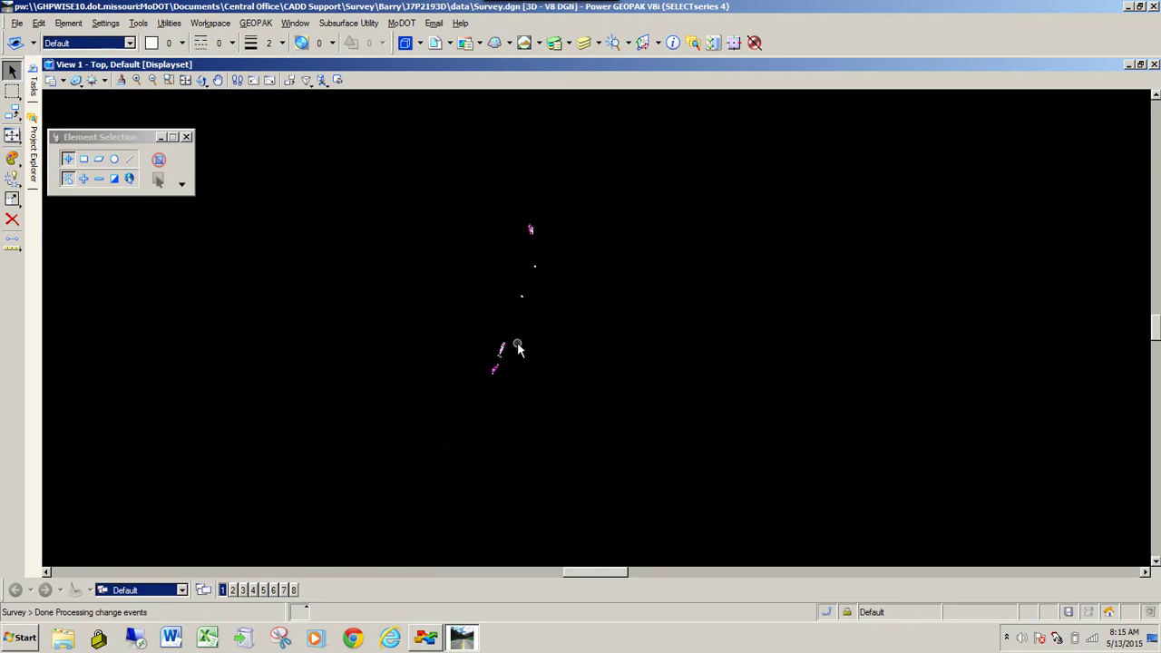
scroll(499, 354, "up", 2)
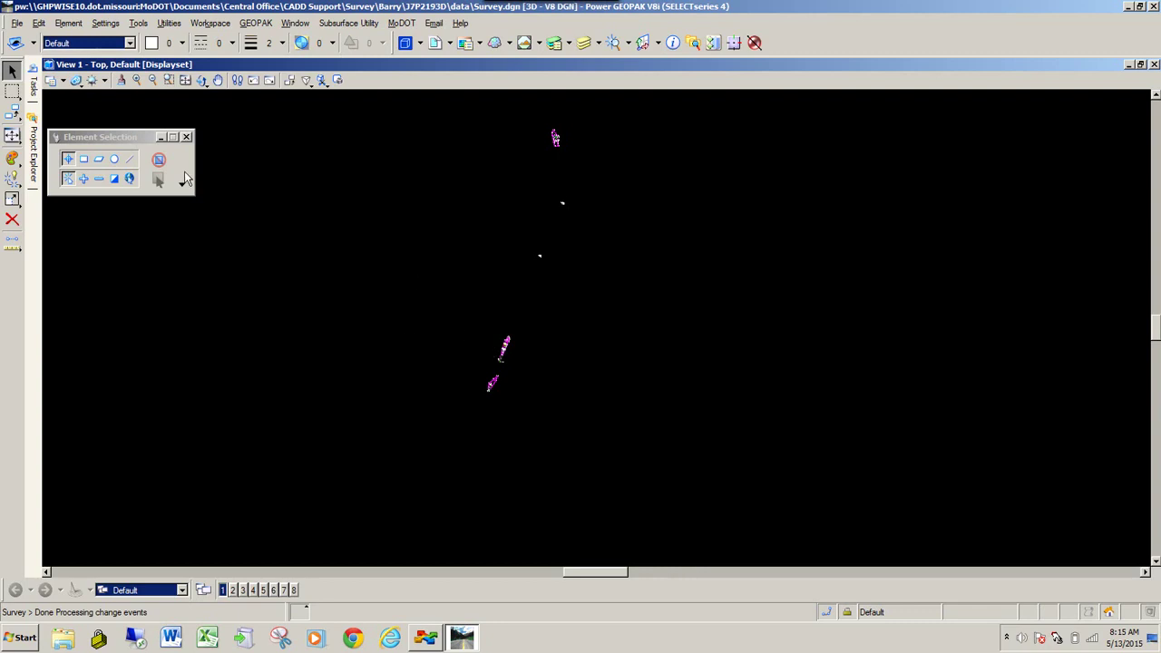
Step: Open J7P2193D.dgn from the data folder, checking in Survey.dgn on leaving it
left_click(34, 87)
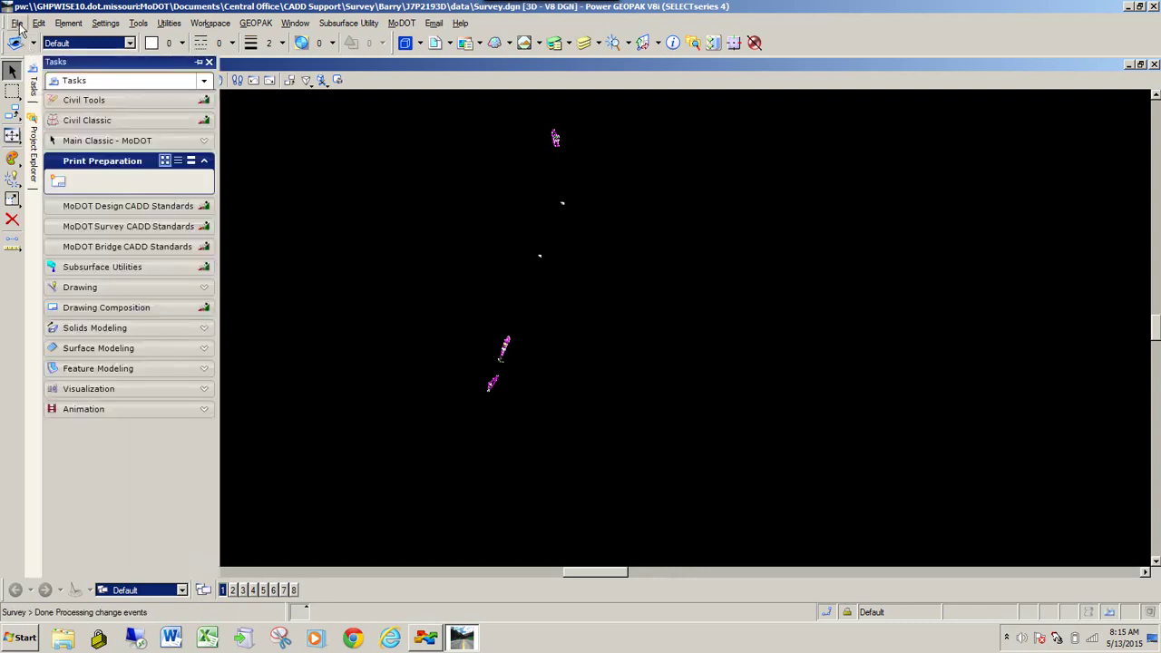
left_click(17, 23)
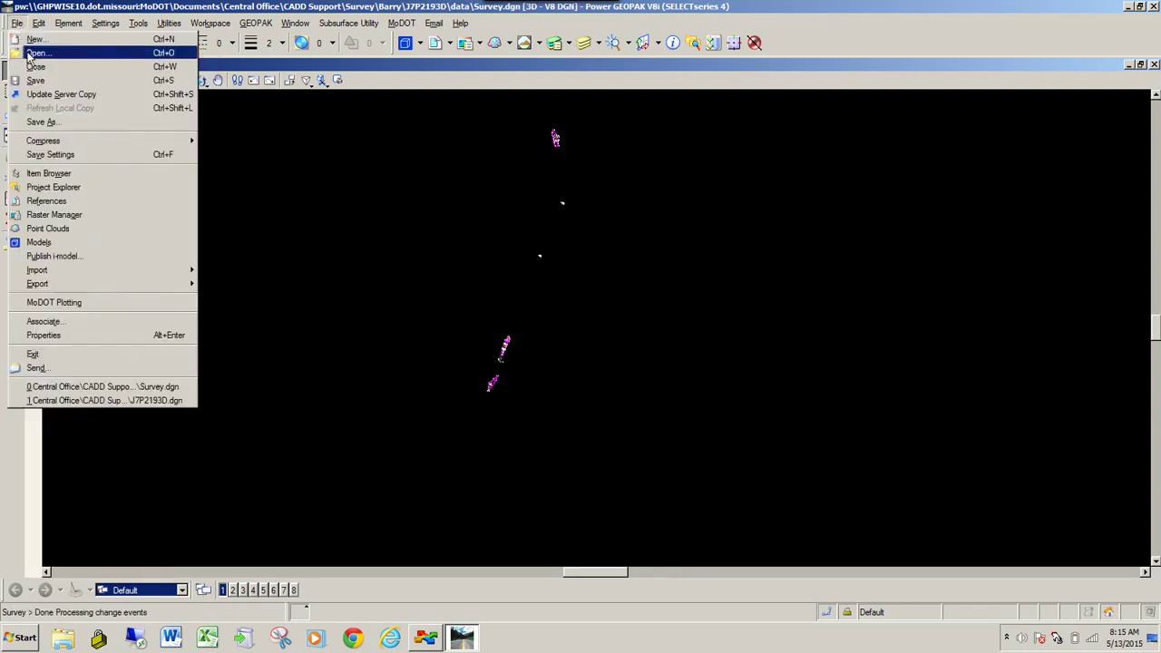
left_click(33, 54)
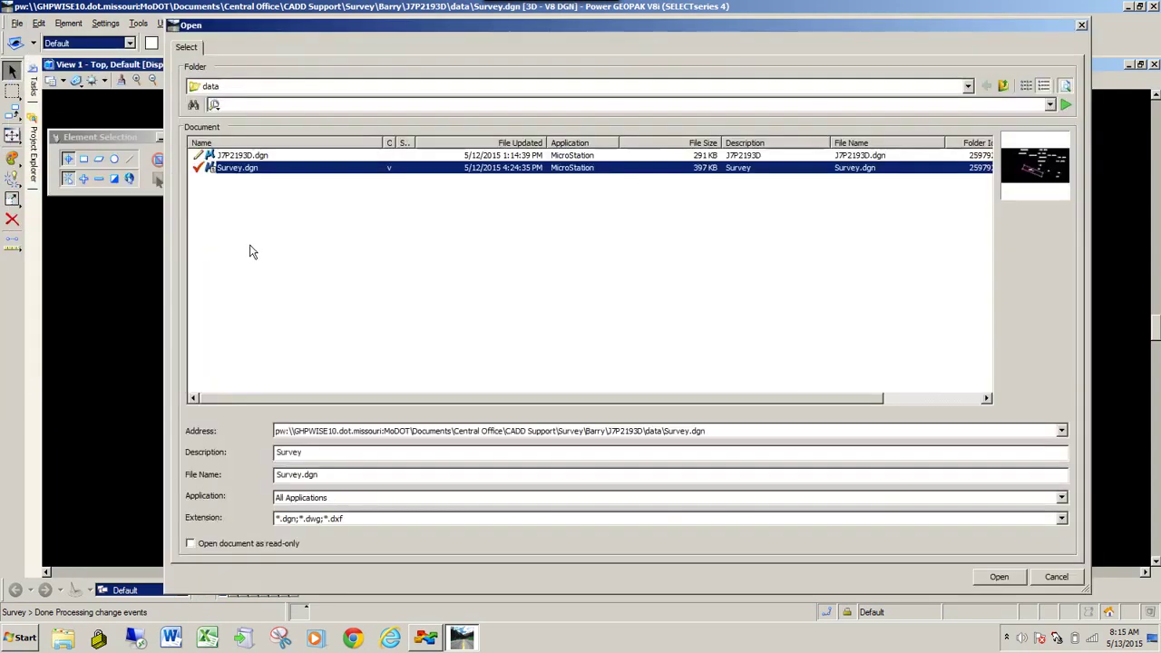
left_click(241, 157)
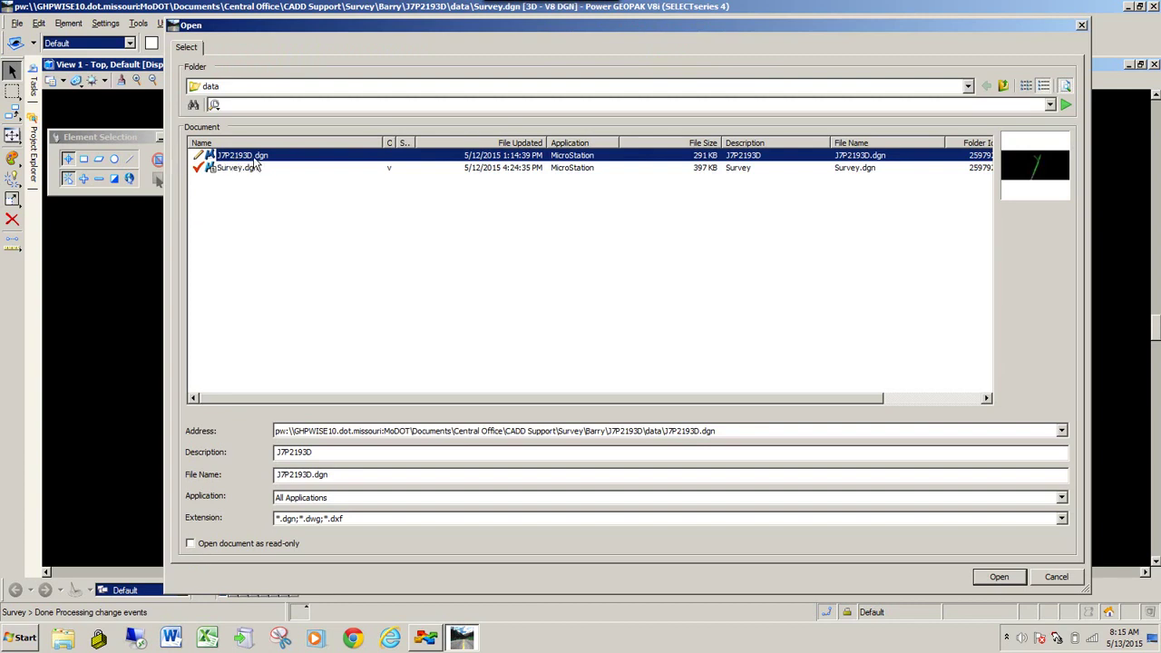
left_click(997, 578)
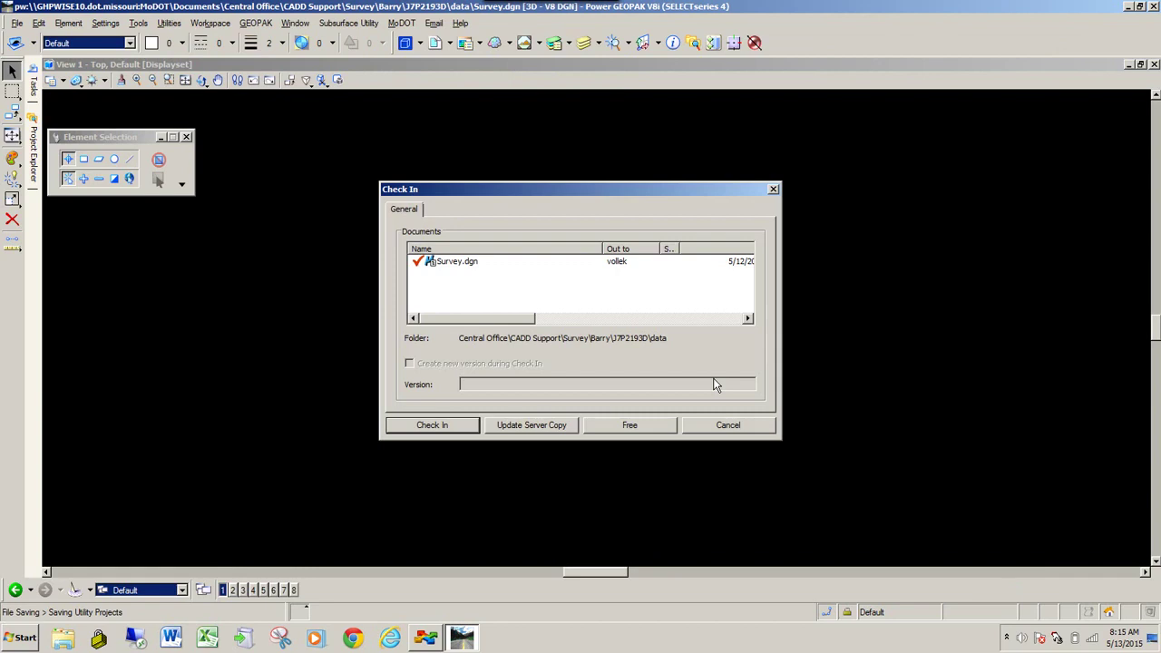
left_click(461, 424)
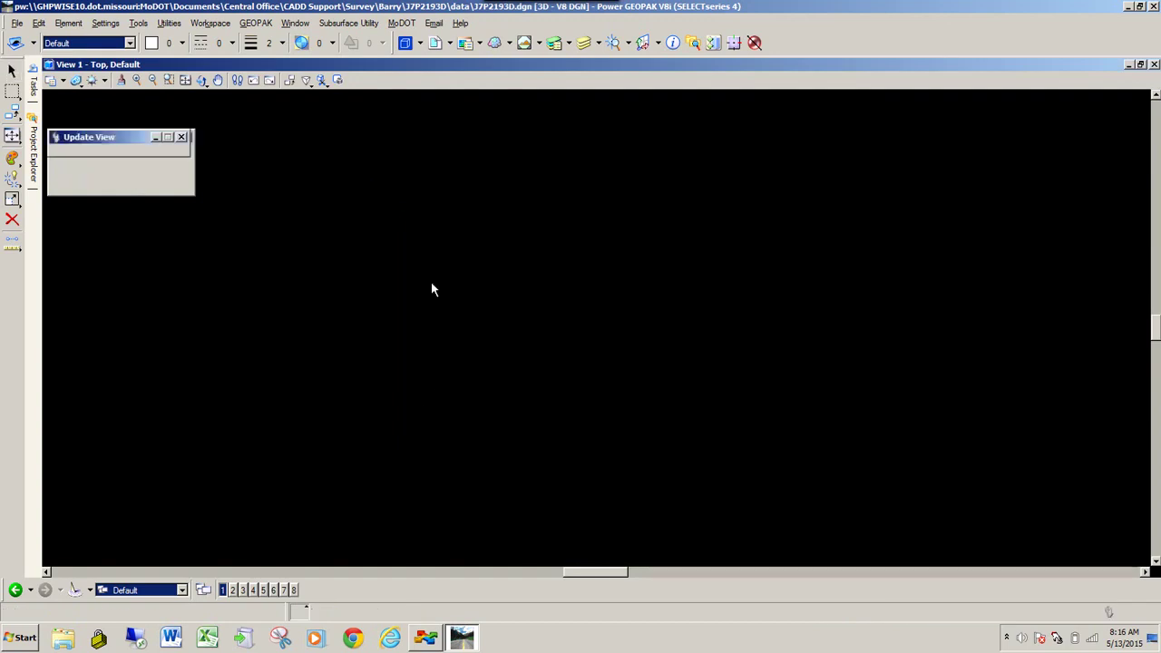
Step: Select the whole existing terrain model in the drawing and delete it
left_click(185, 80)
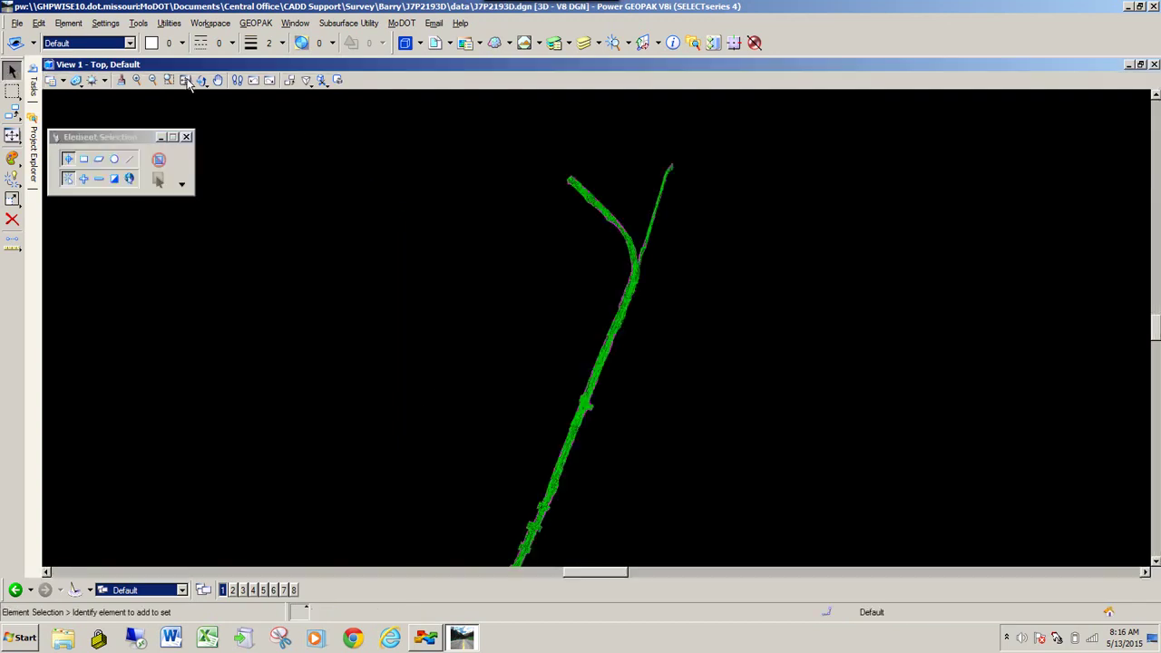
left_click(185, 80)
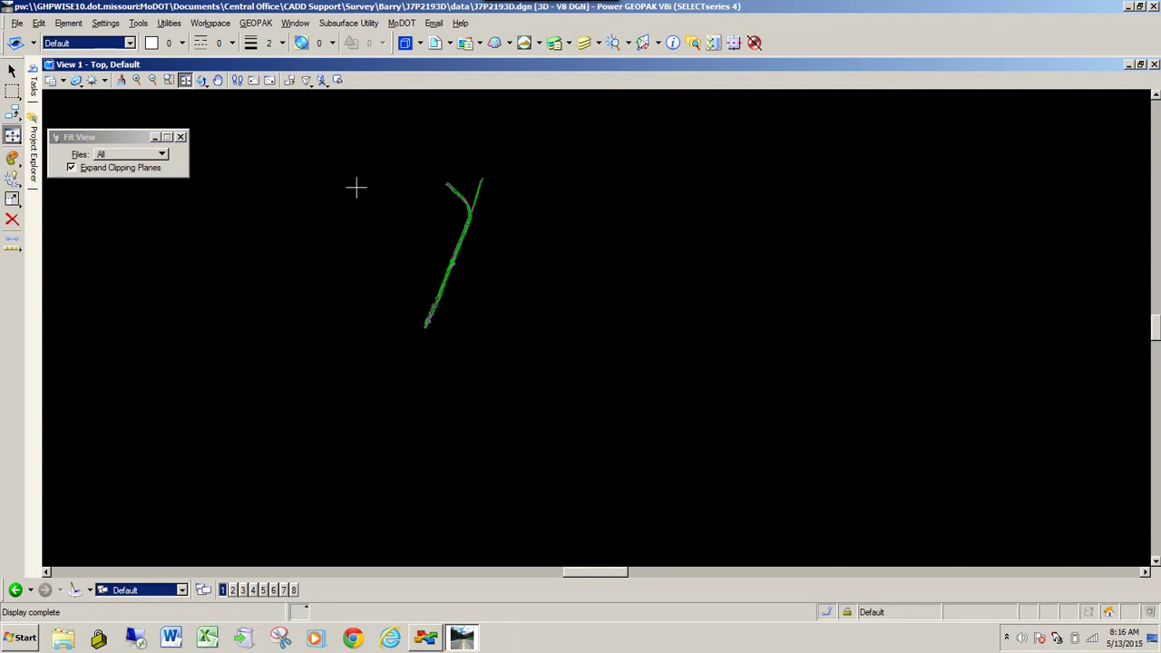
left_click(12, 71)
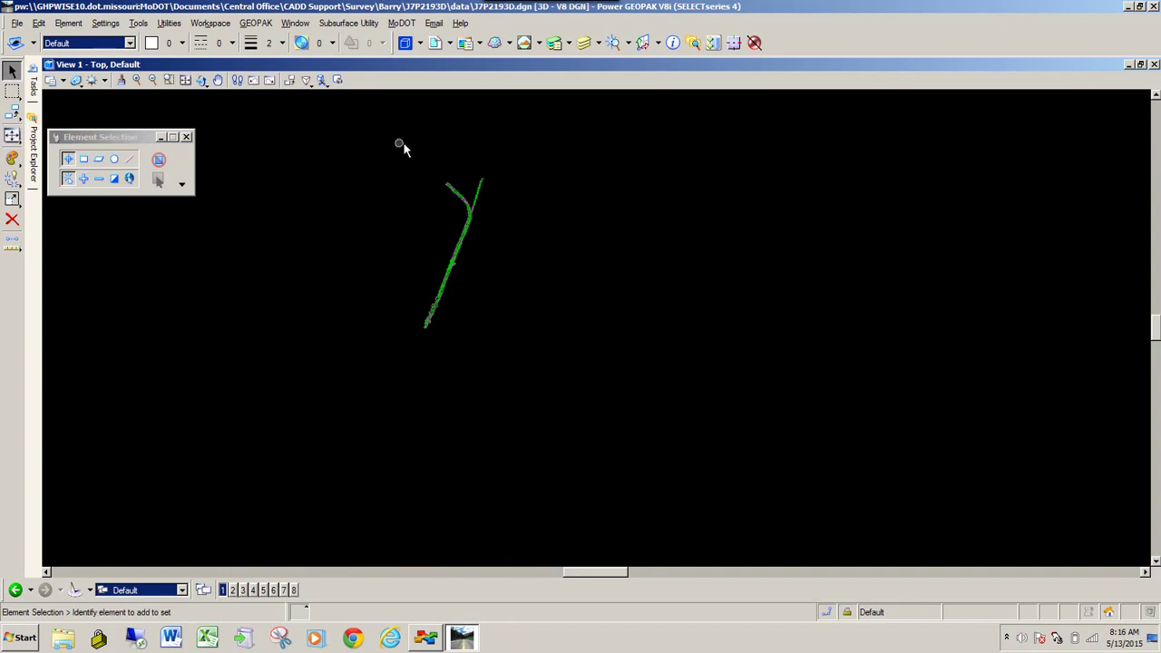
left_click_drag(324, 133, 537, 385)
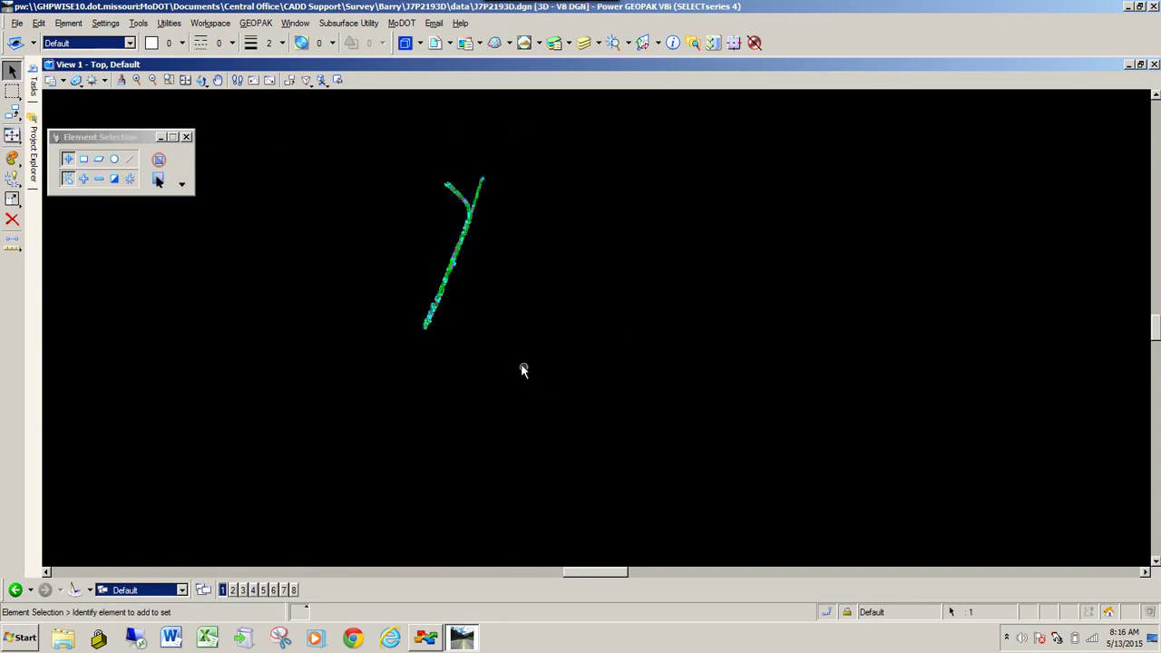
left_click(12, 221)
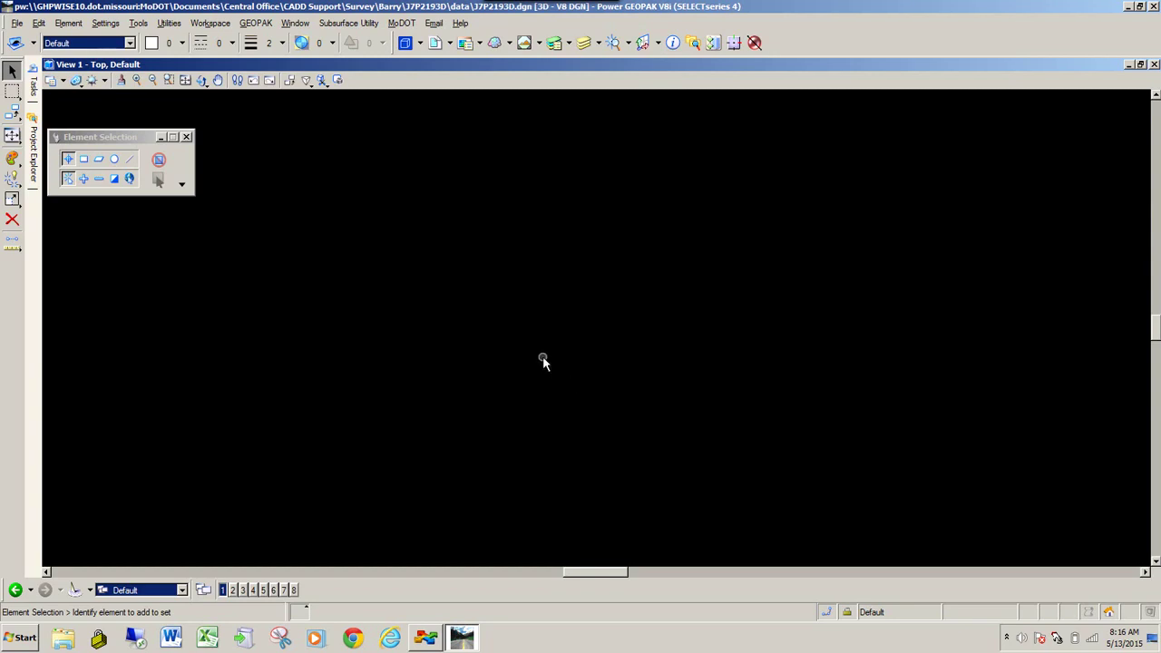
left_click(185, 80)
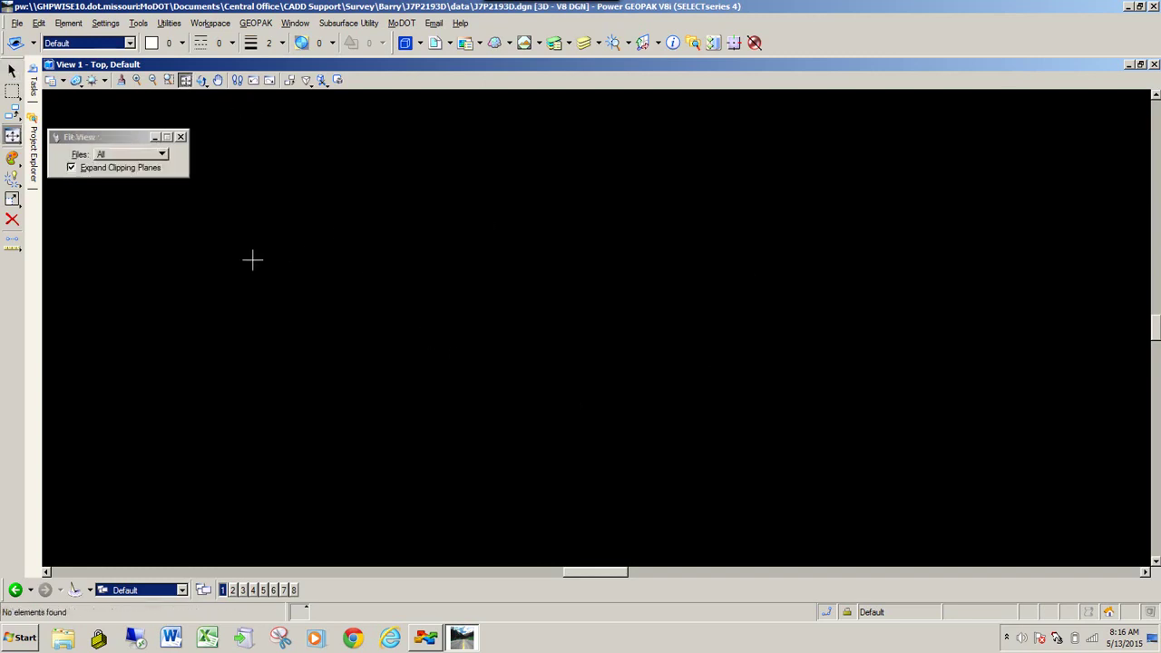
Step: Start a terrain model import and choose J7P2193D.tin from the data folder as the source file
mouse_move(34, 88)
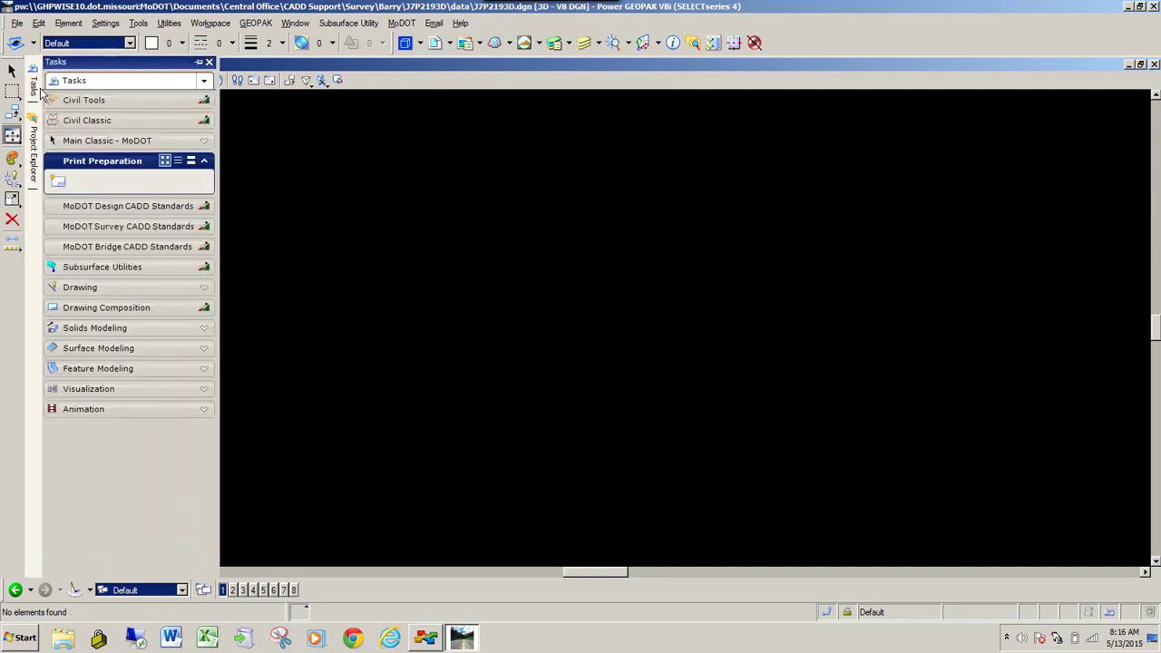
left_click(90, 100)
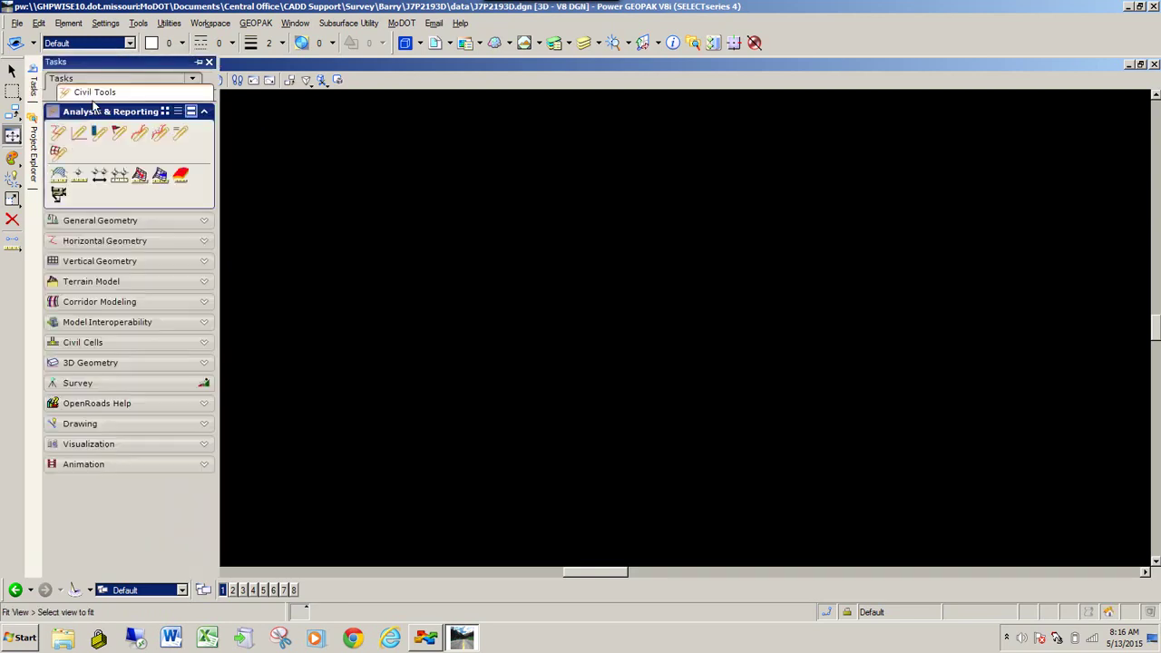
left_click(132, 282)
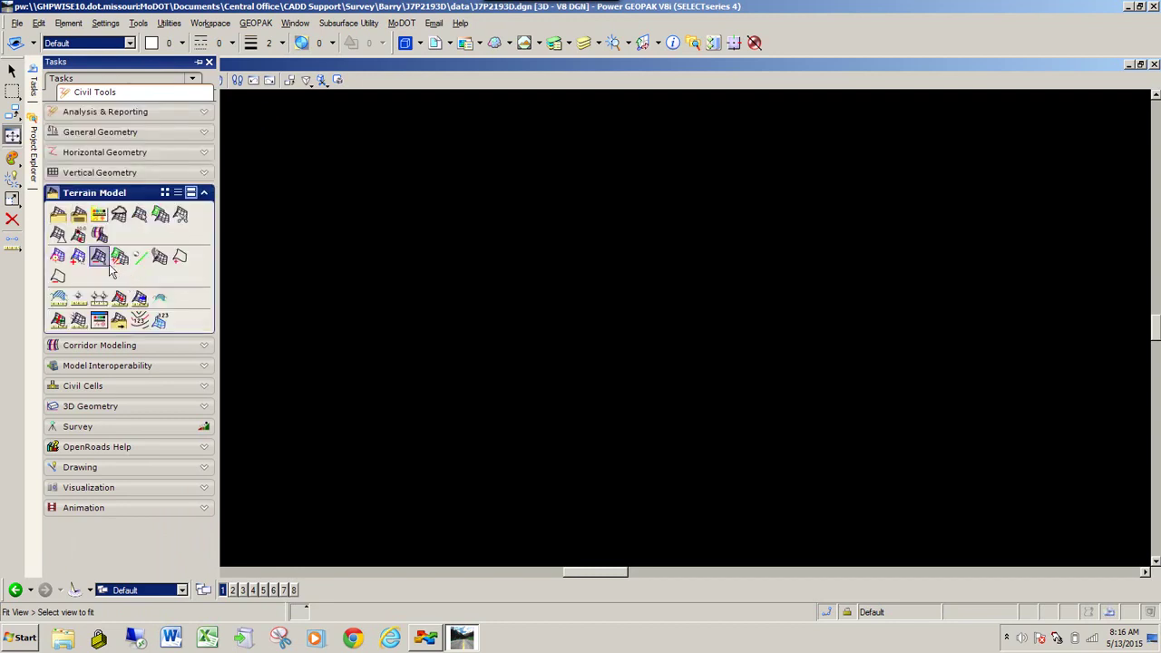
left_click(58, 216)
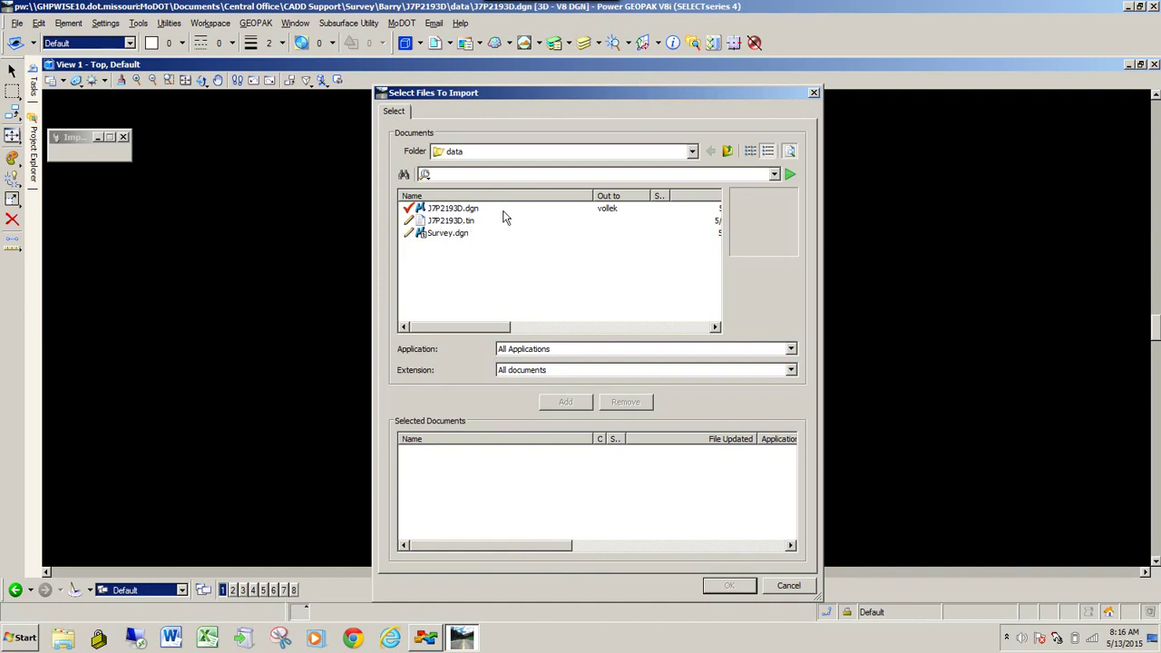
left_click(454, 223)
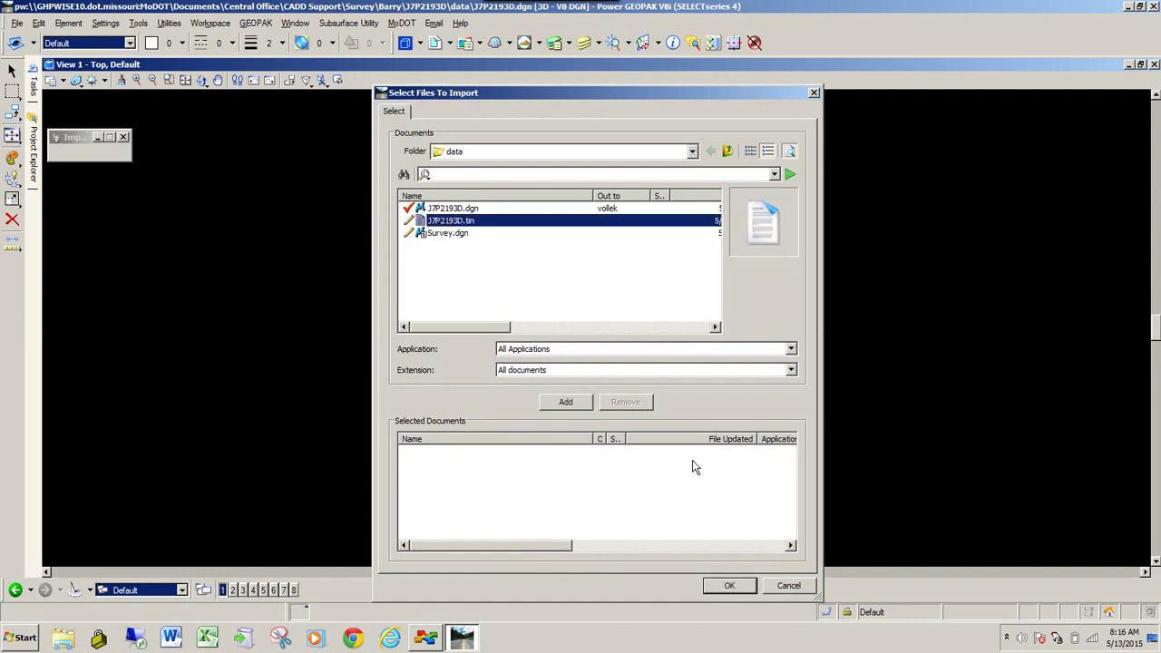
left_click(730, 585)
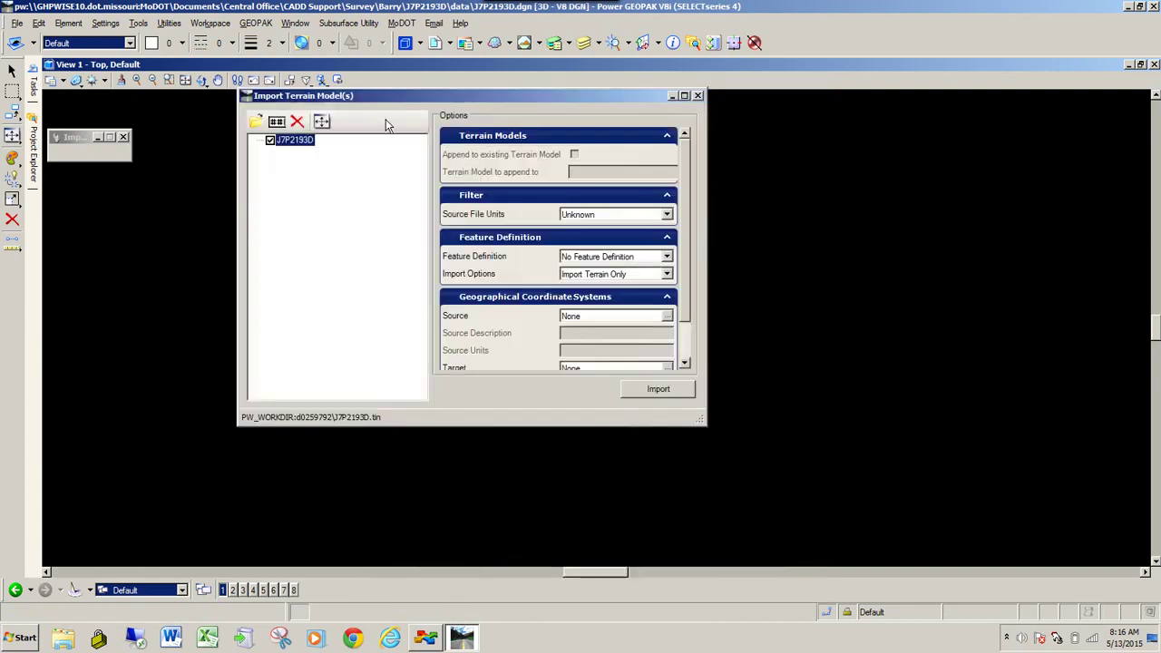
Step: Import the J7P2193D terrain with the Existing Triangles feature definition and close the import dialog
left_click_drag(385, 97, 302, 175)
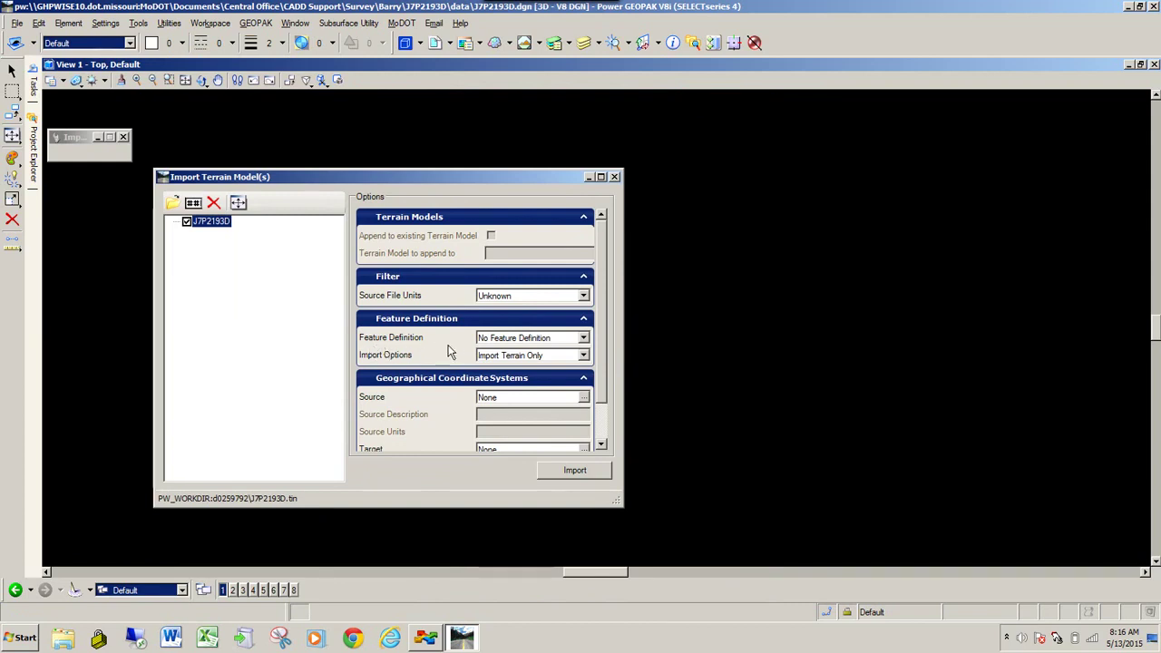
left_click(584, 339)
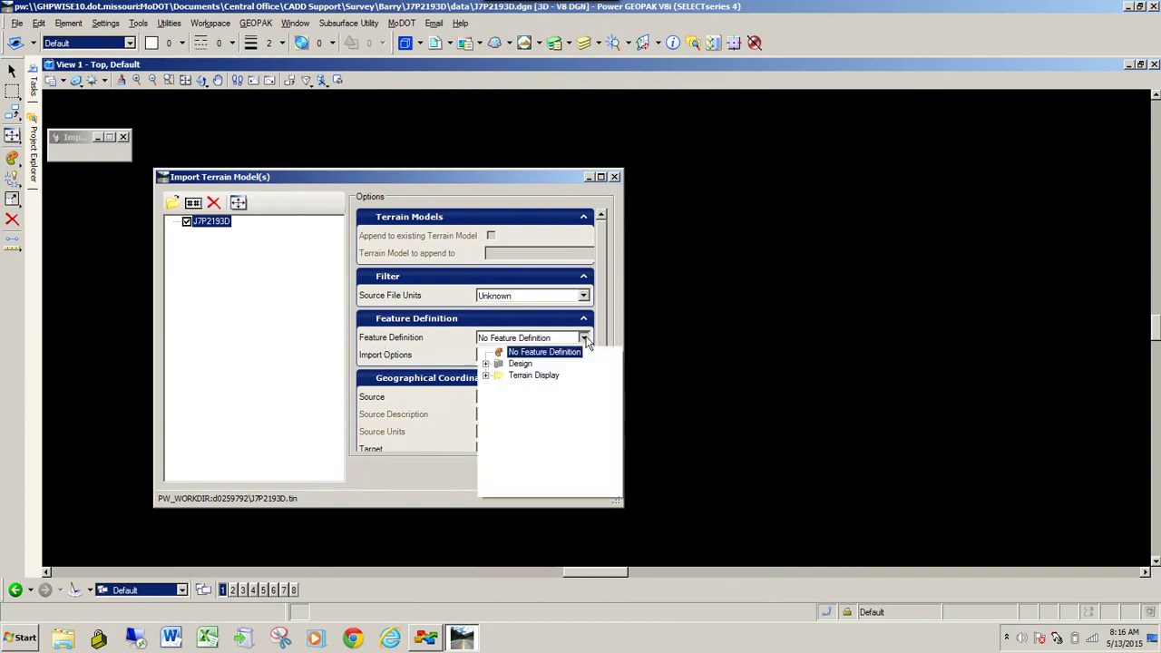
left_click(485, 374)
left_click_drag(619, 400, 622, 469)
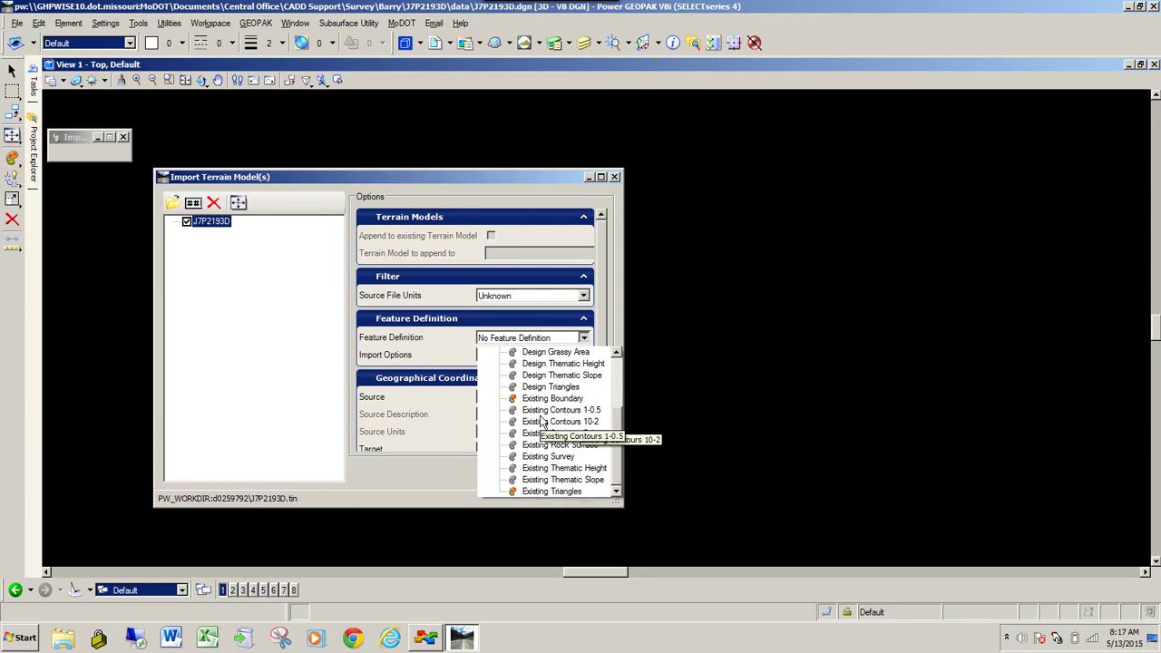
left_click(558, 490)
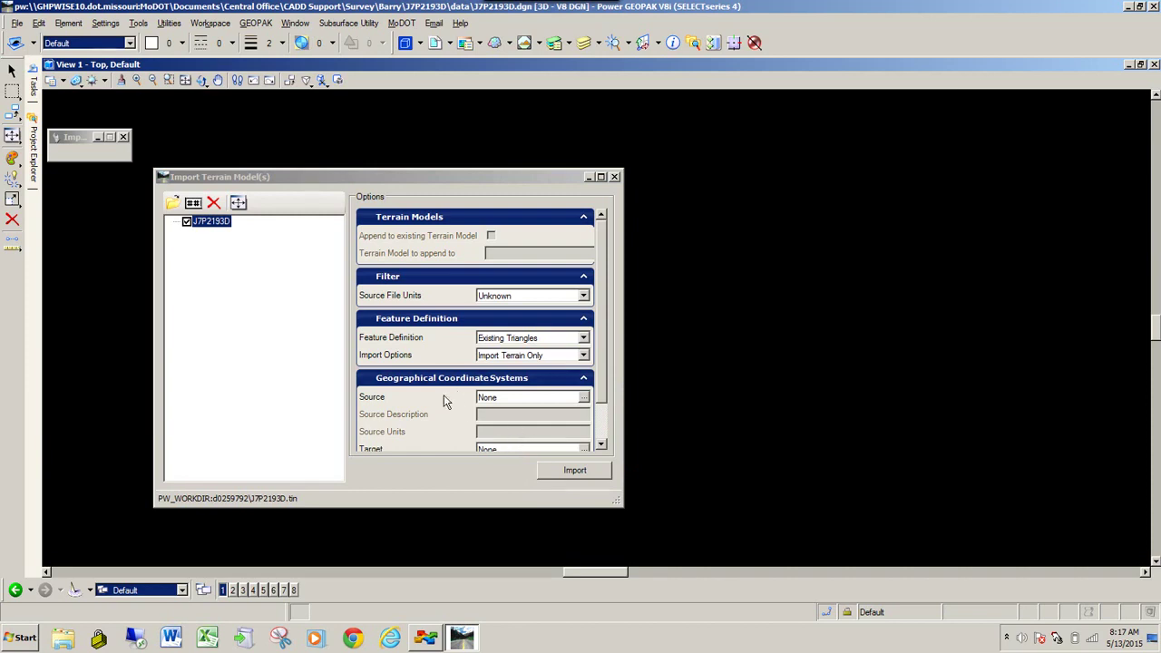
left_click(580, 469)
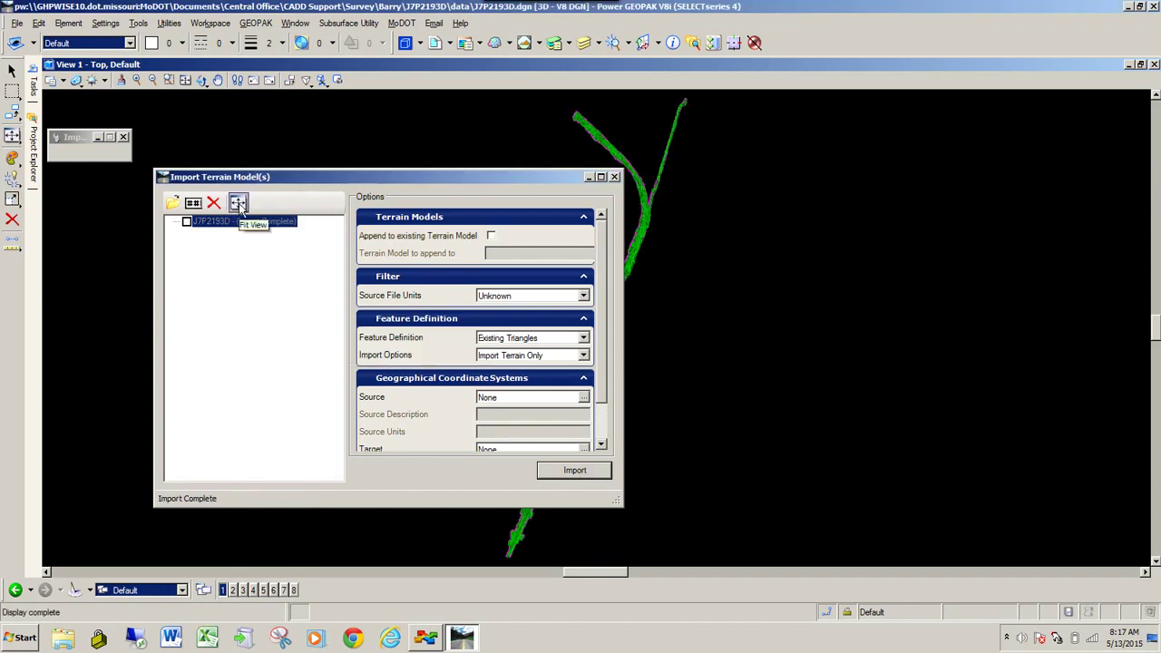
left_click(614, 177)
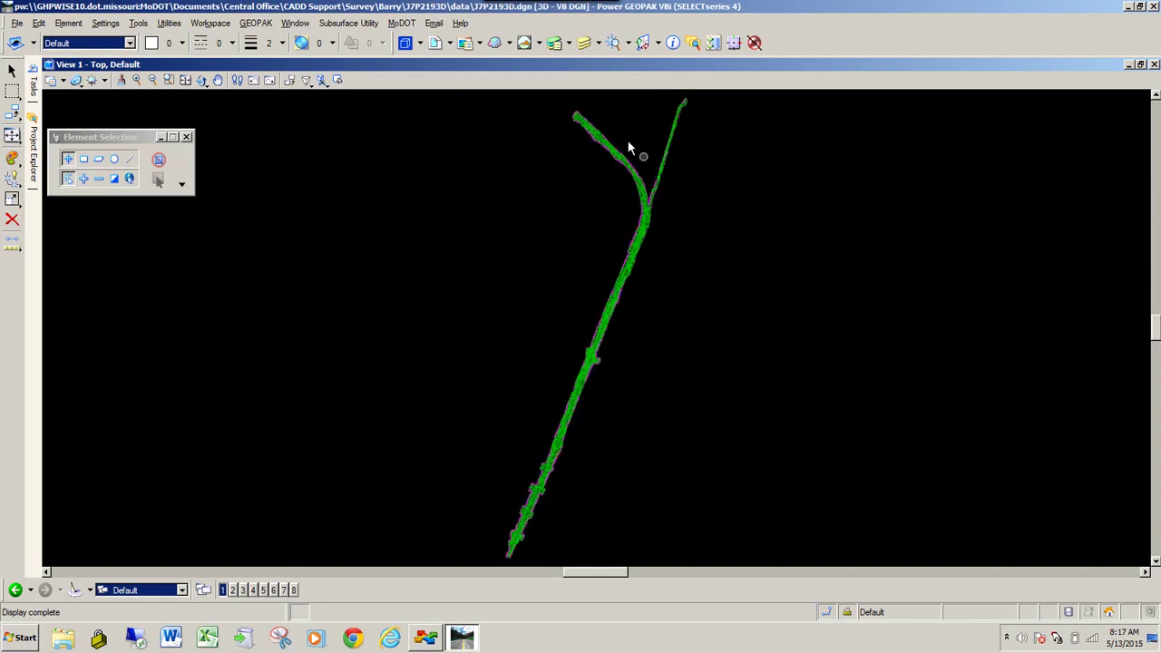
scroll(656, 190, "up", 2)
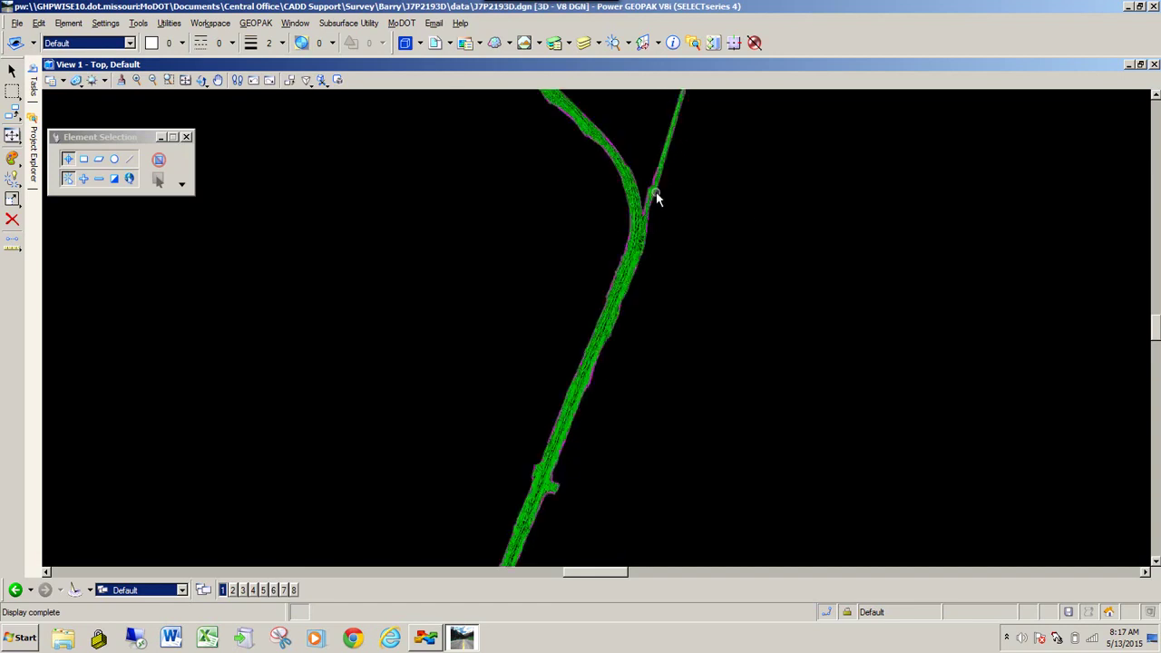
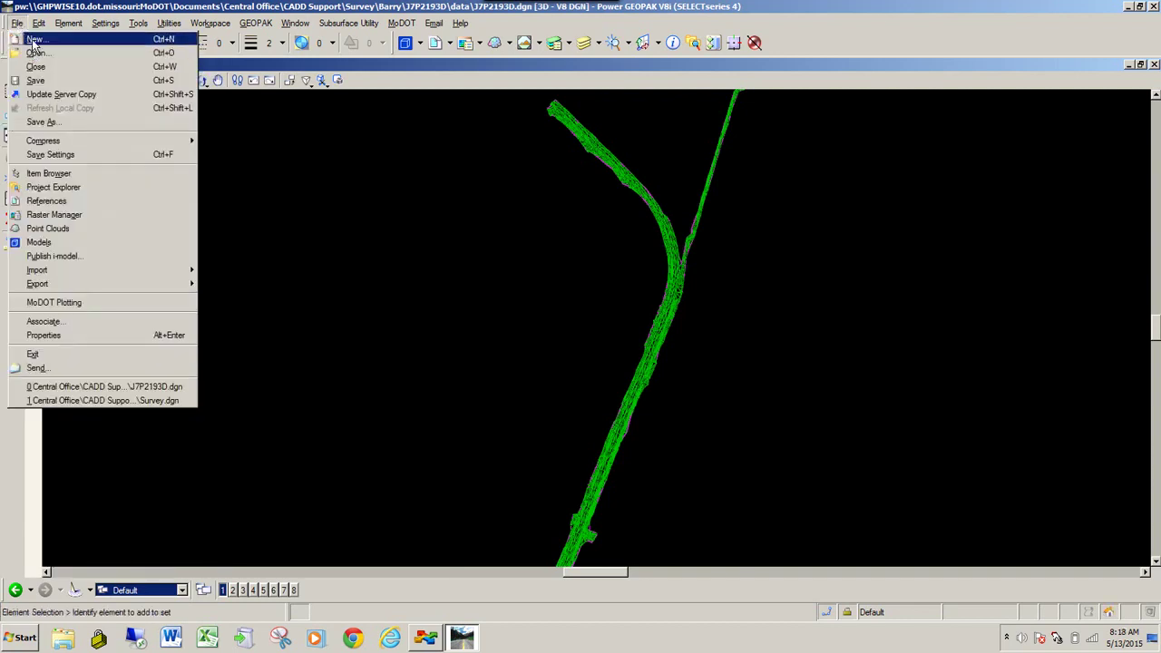
Step: Start a new design file in the data folder with Merge.dgn as its name, description and file name
left_click(33, 40)
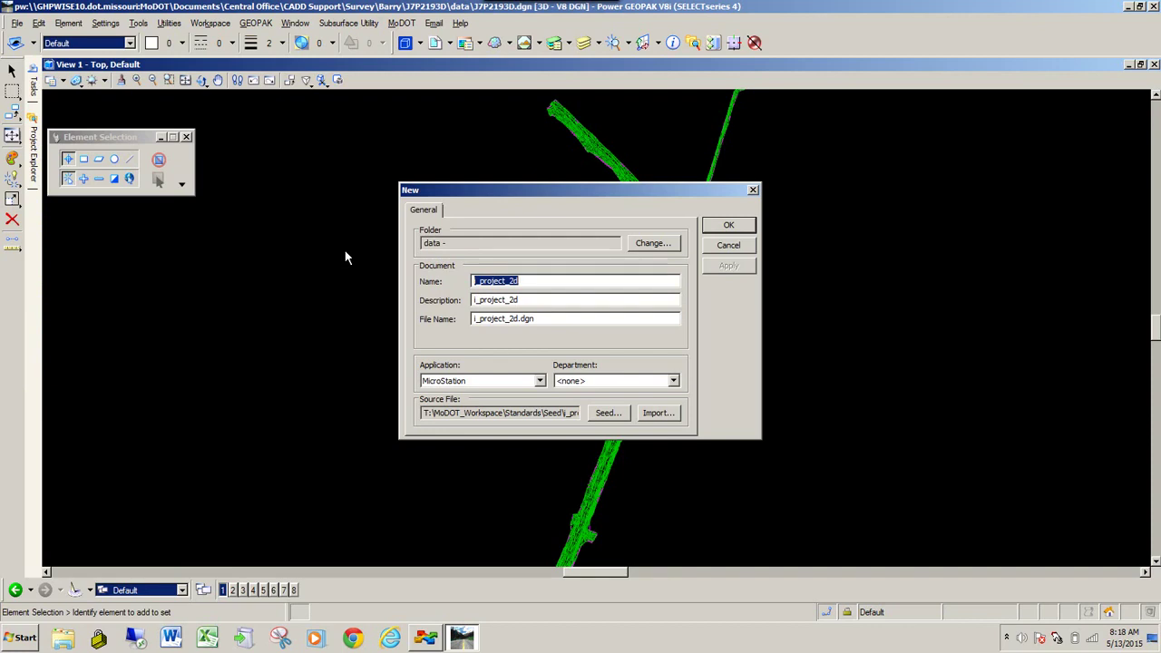
type("Merge.dgn")
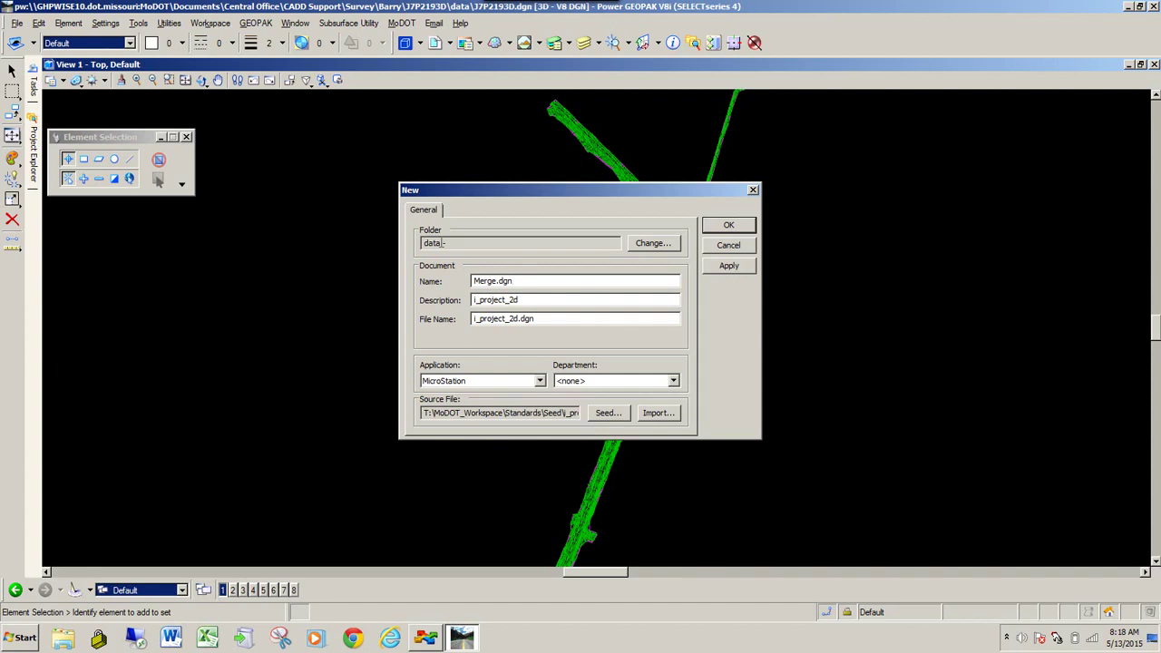
left_click_drag(521, 281, 429, 281)
right_click(478, 281)
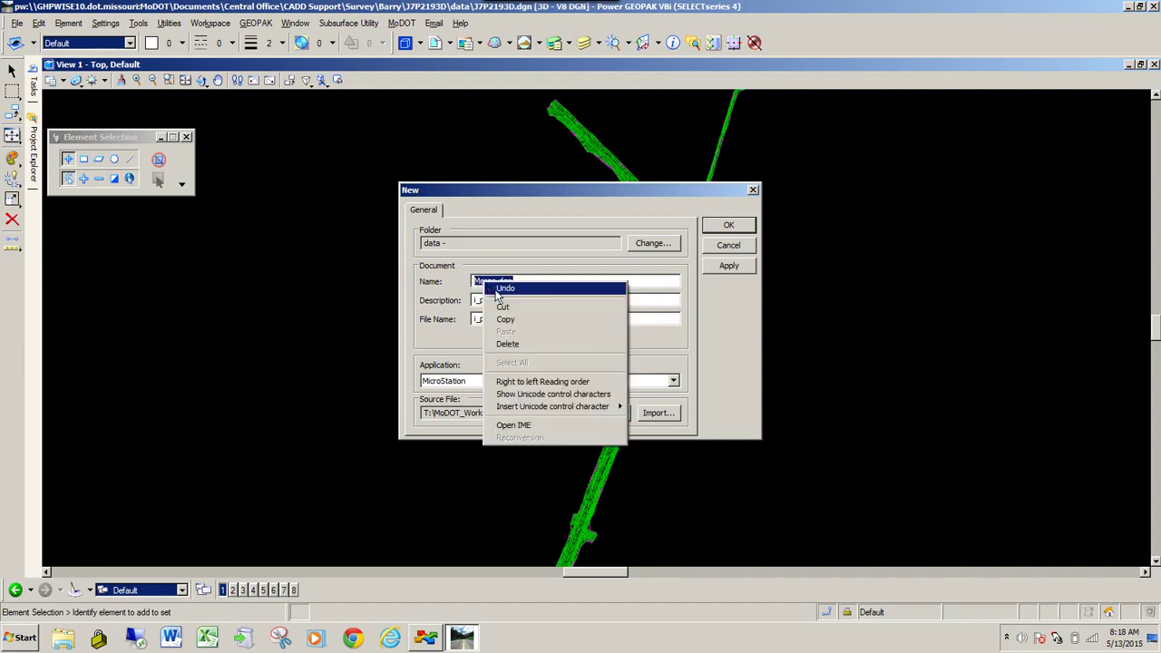
left_click(508, 319)
left_click_drag(538, 297, 452, 306)
right_click(494, 300)
left_click(517, 349)
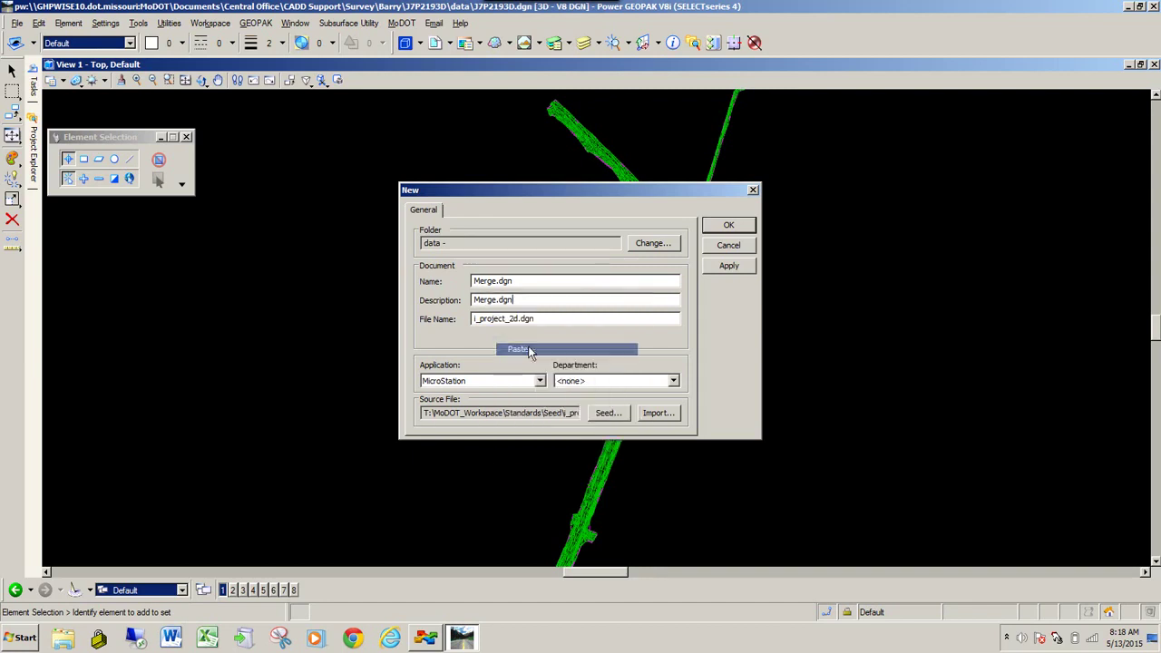
left_click_drag(552, 319, 473, 319)
right_click(503, 328)
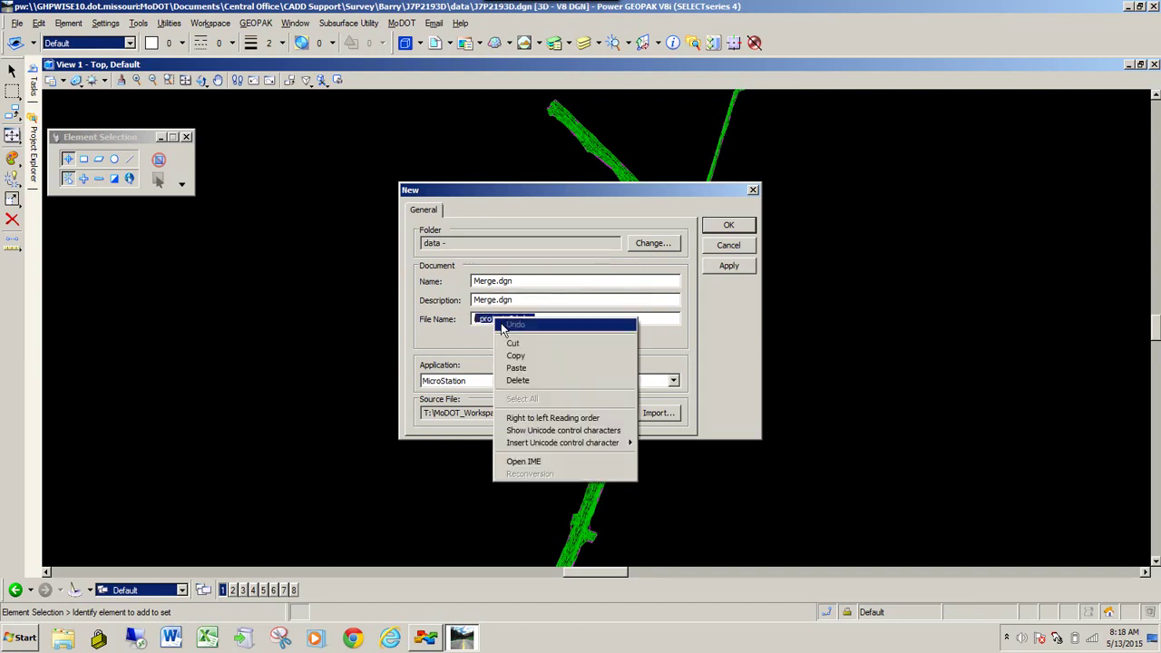
left_click(514, 368)
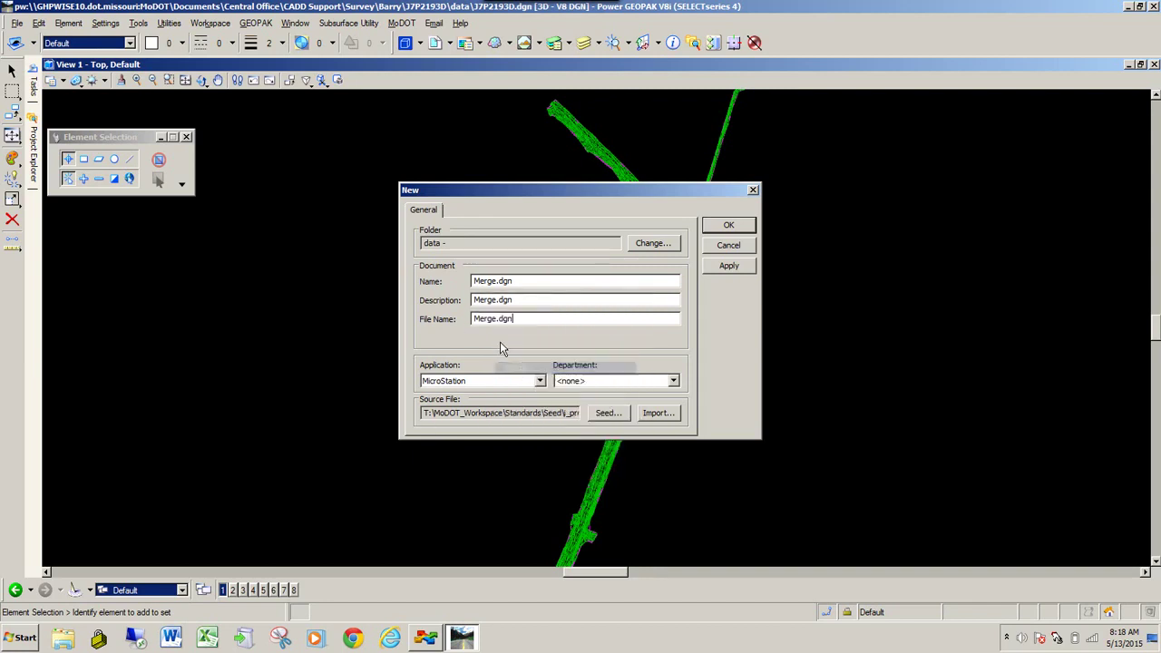
Step: Choose i_project_3d_PowerGEOPAK.dgn from CADD_Standards, Seed Files, Design - English as the read-only seed for the new file
left_click(621, 413)
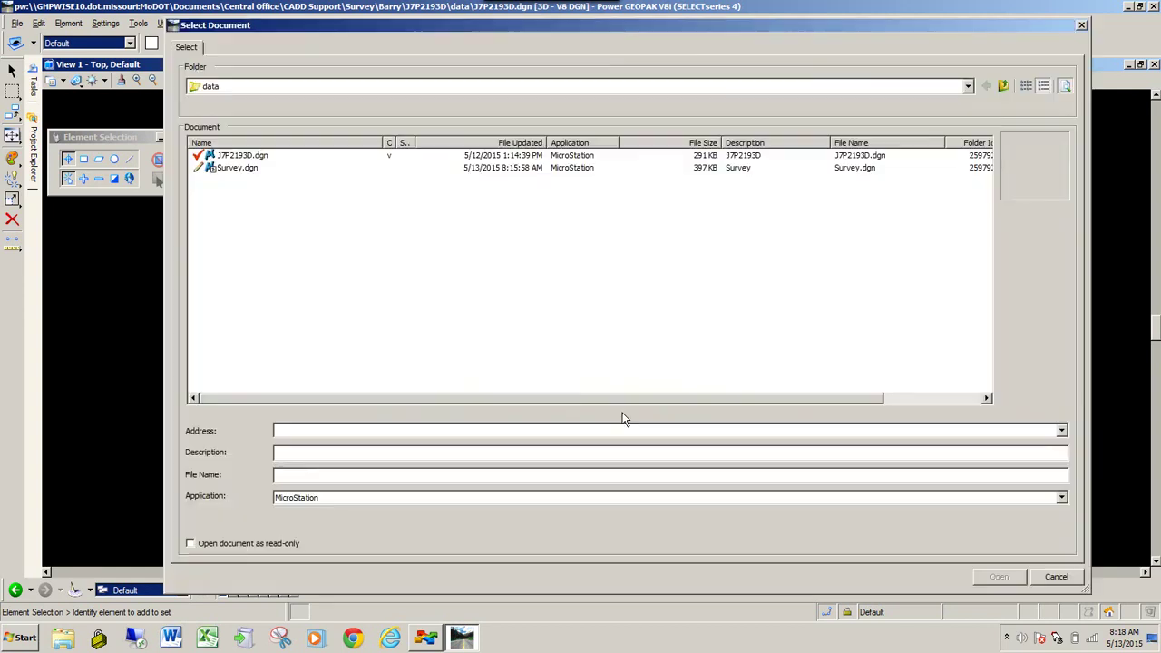
left_click(331, 88)
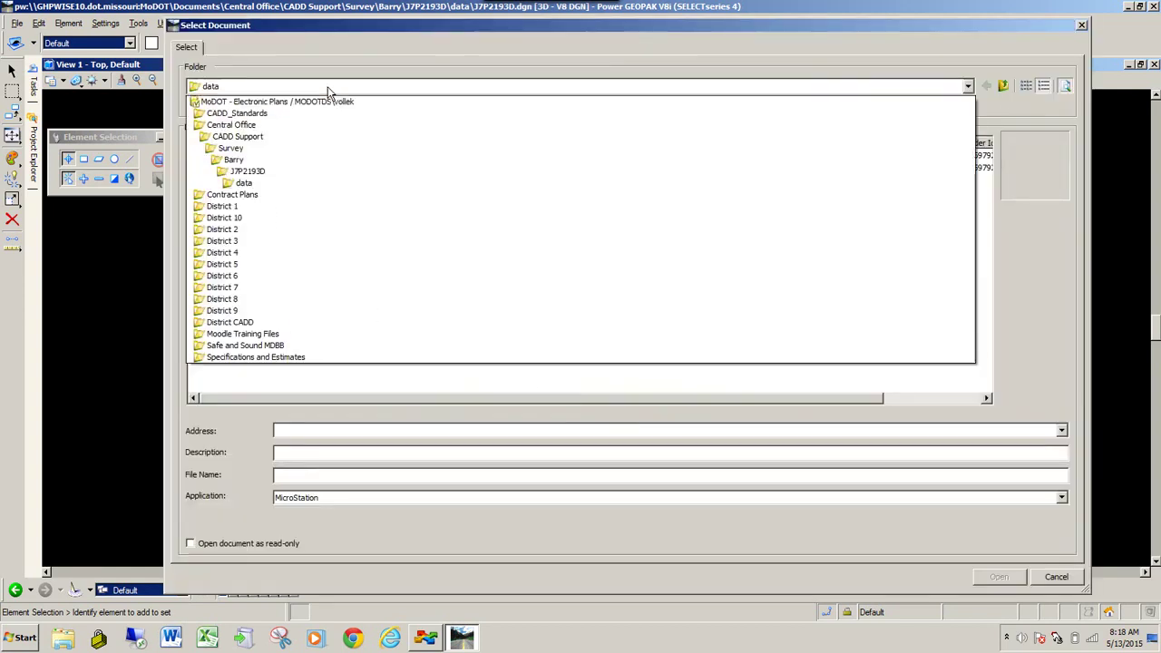
left_click(274, 114)
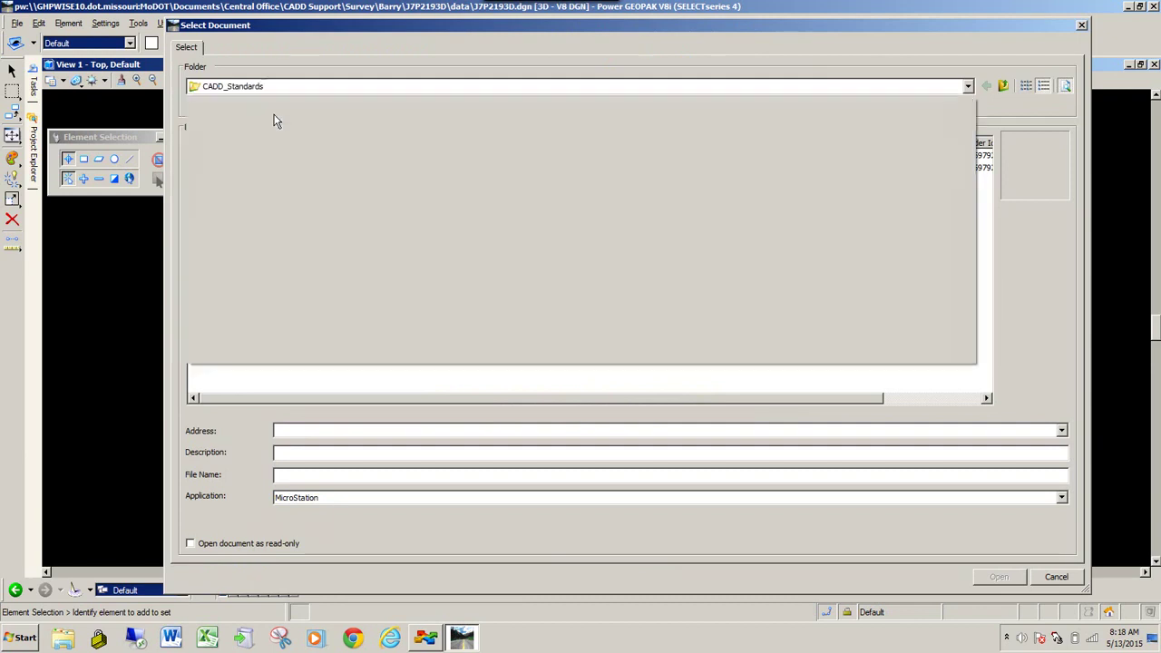
double_click(238, 180)
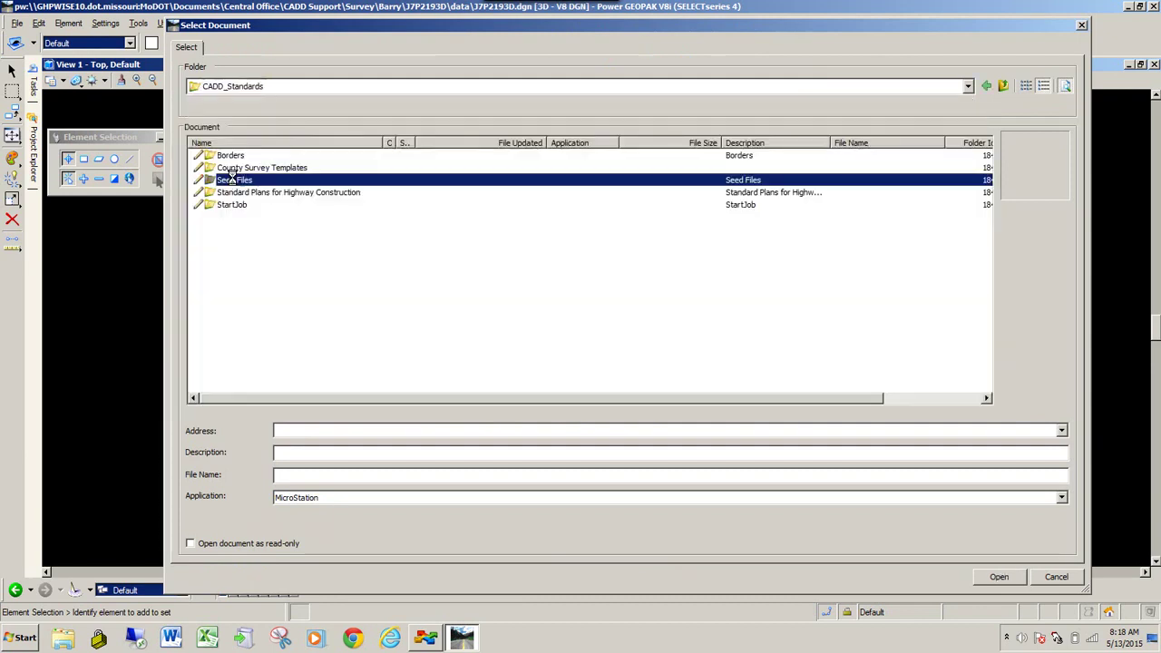
double_click(243, 180)
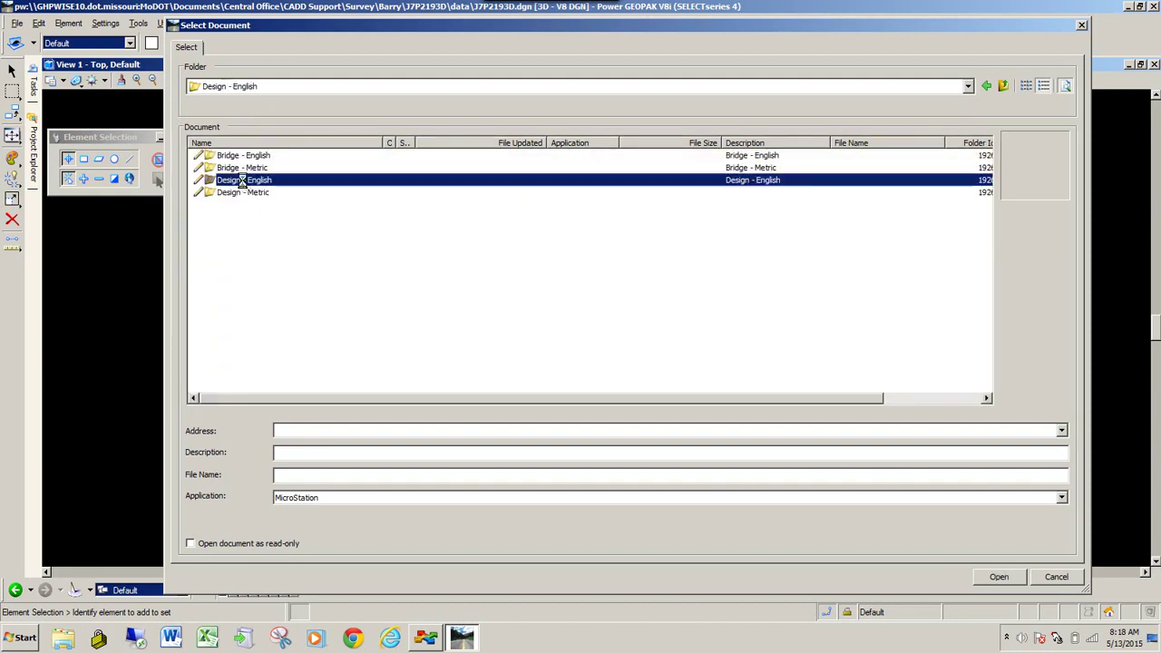
scroll(283, 258, "down", 15)
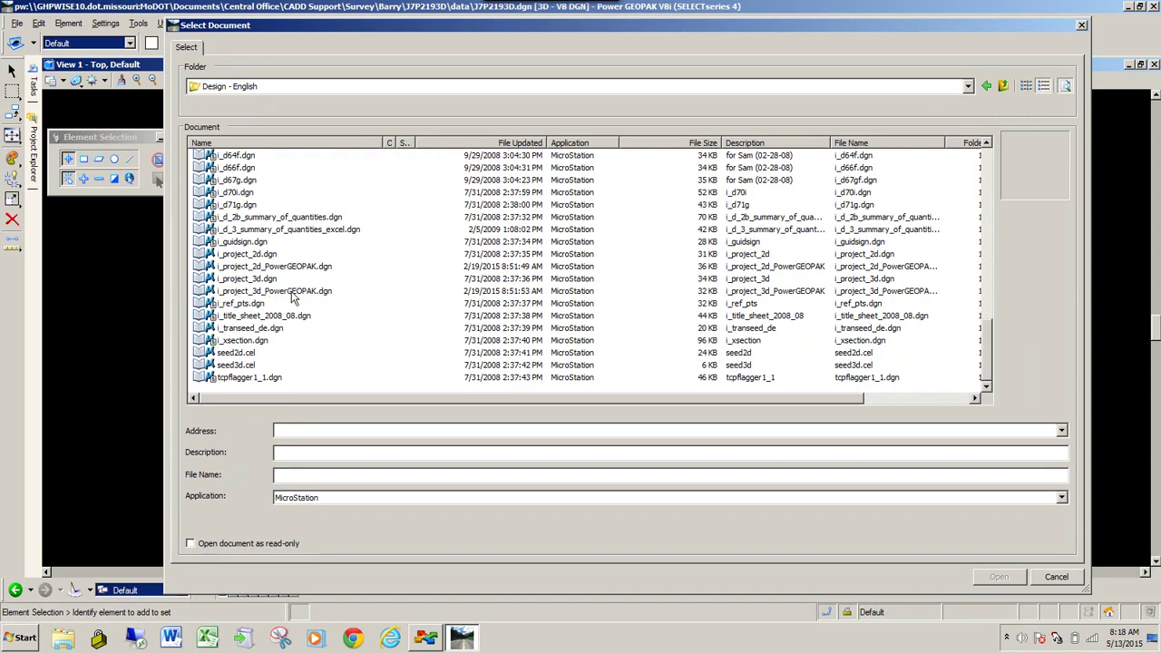
left_click(292, 291)
left_click(1000, 577)
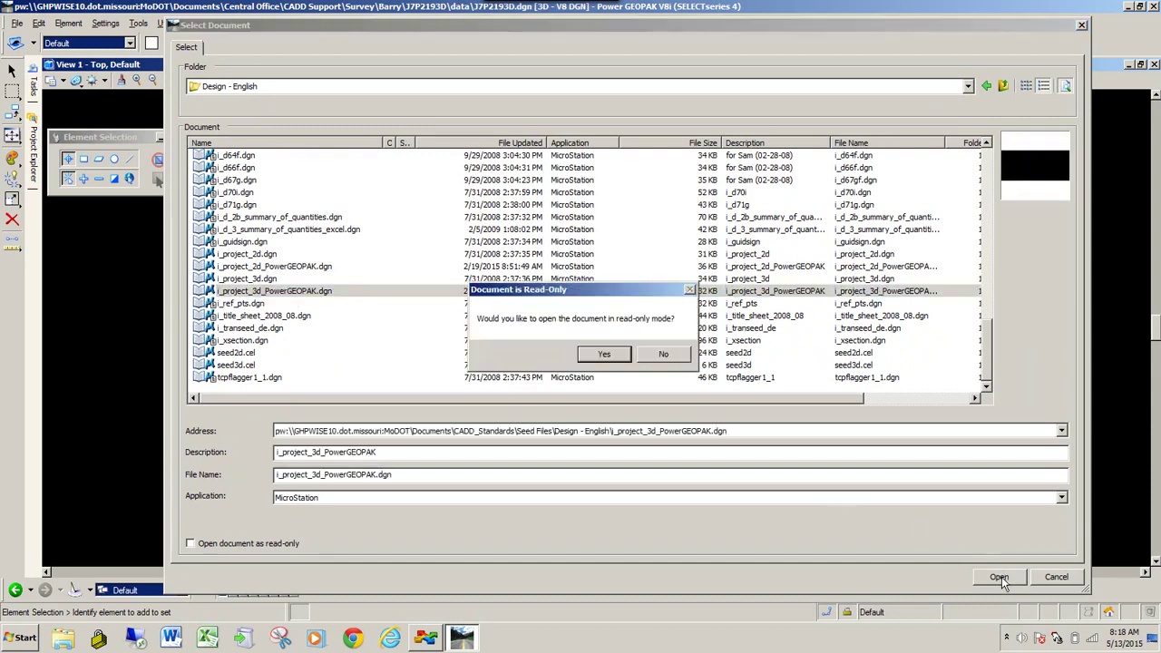
left_click(595, 350)
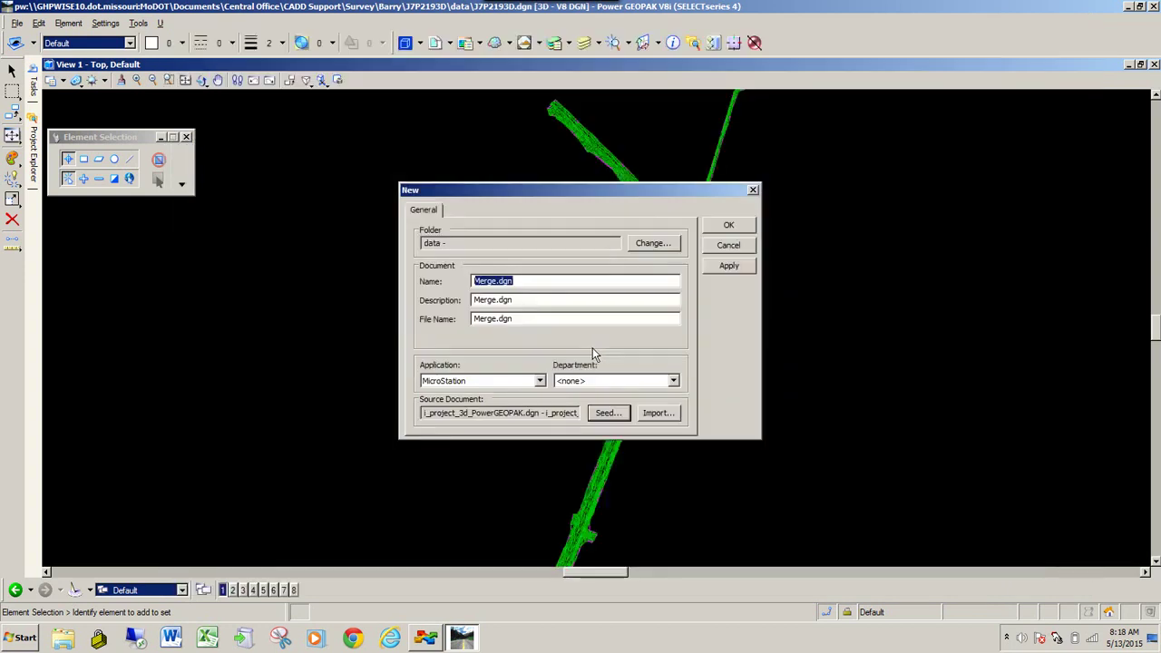
left_click_drag(543, 412, 599, 415)
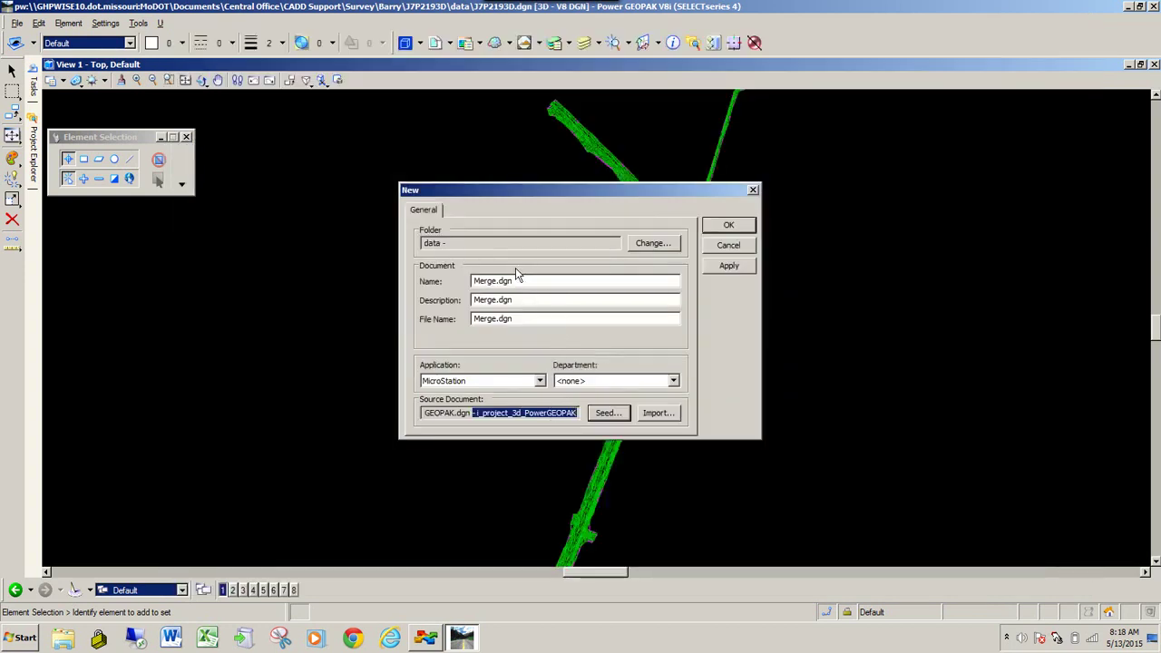
Step: Keep the data folder under J7P2193D as the destination and create the Merge.dgn file
left_click(649, 243)
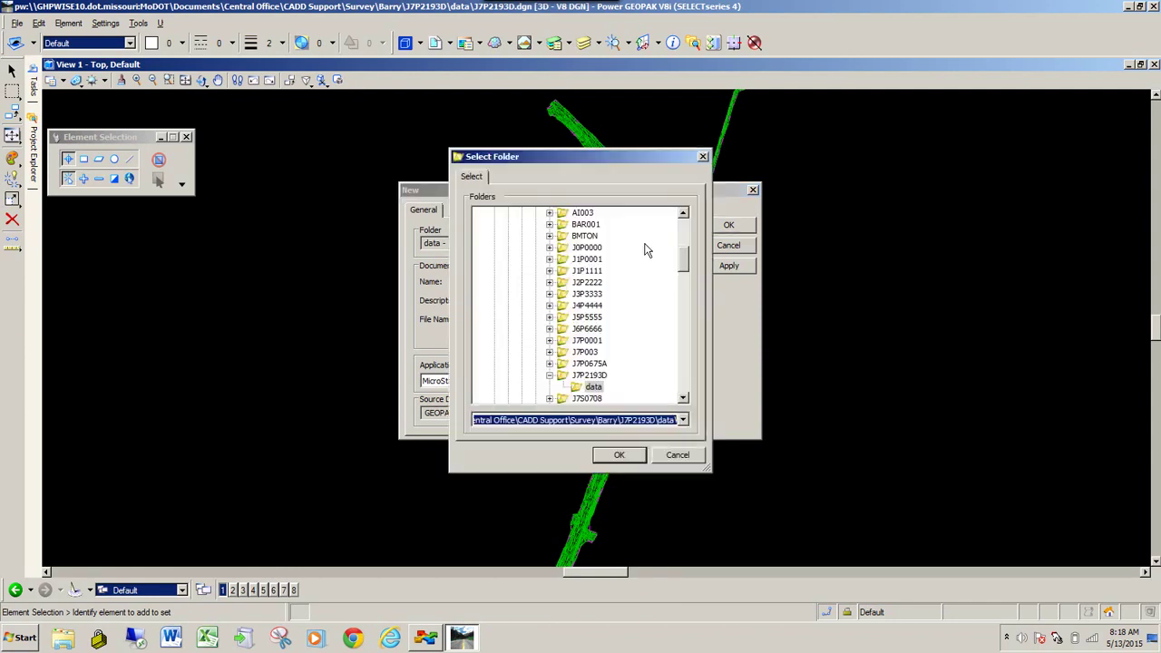
left_click_drag(685, 260, 687, 272)
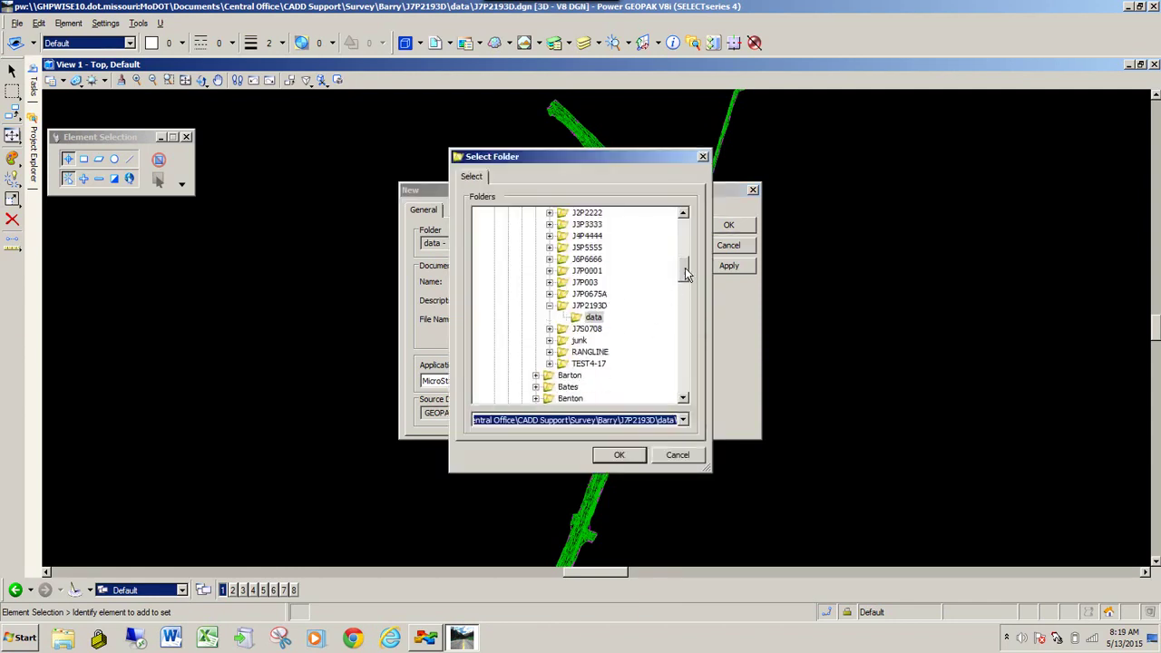
left_click(620, 456)
left_click(720, 227)
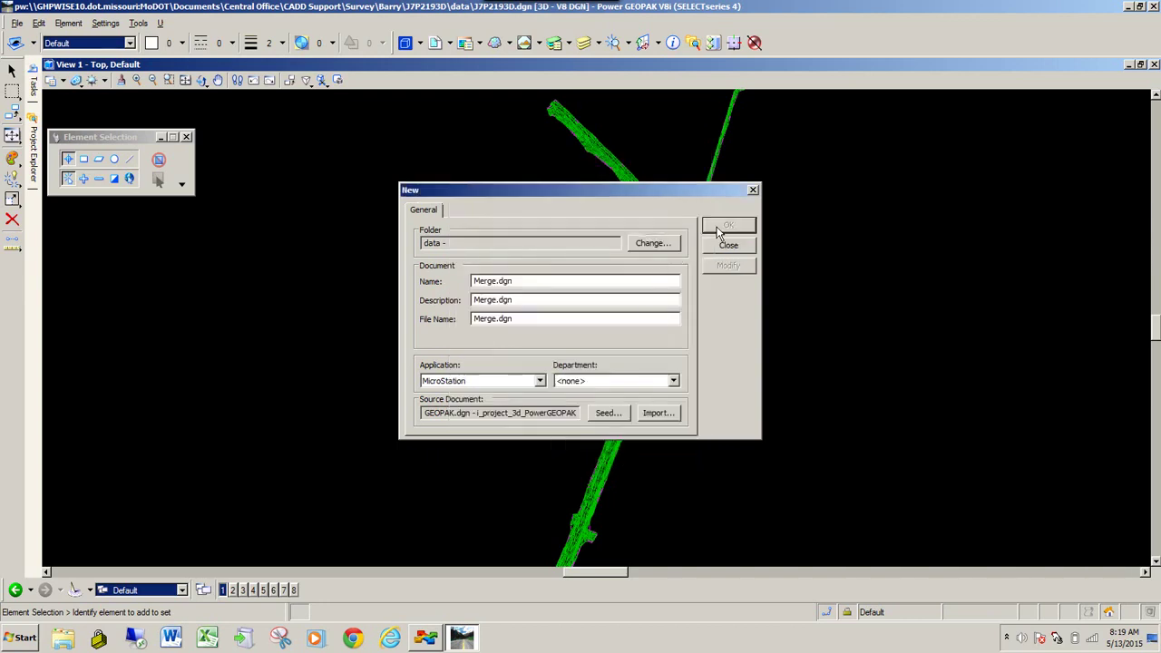
left_click(442, 425)
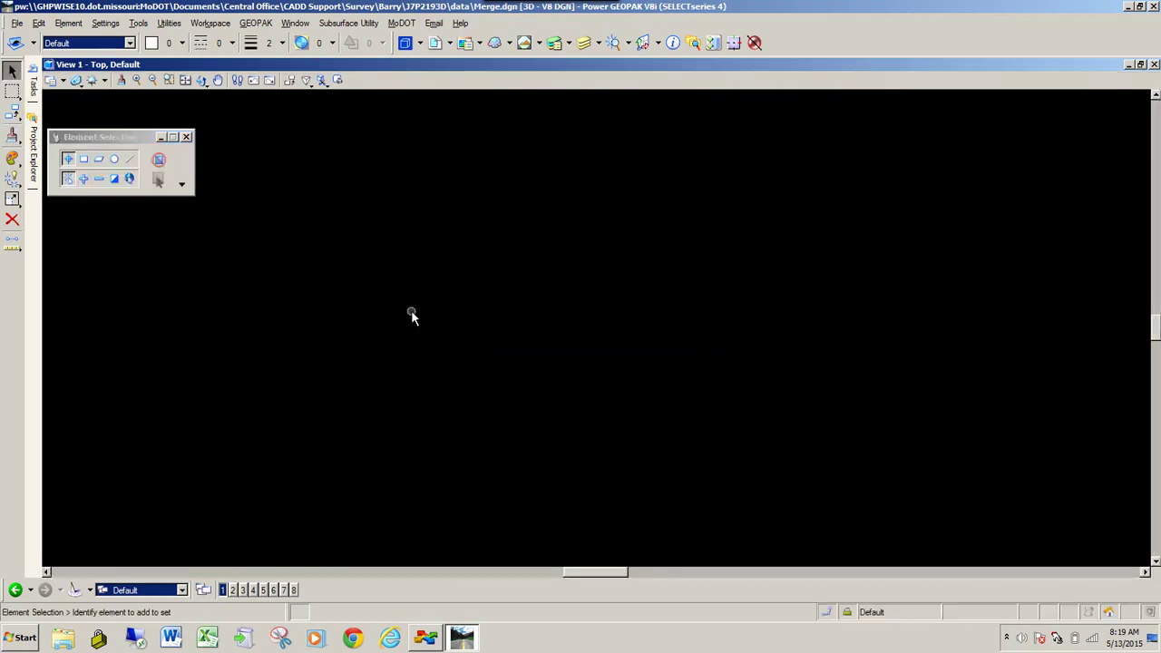
left_click(186, 80)
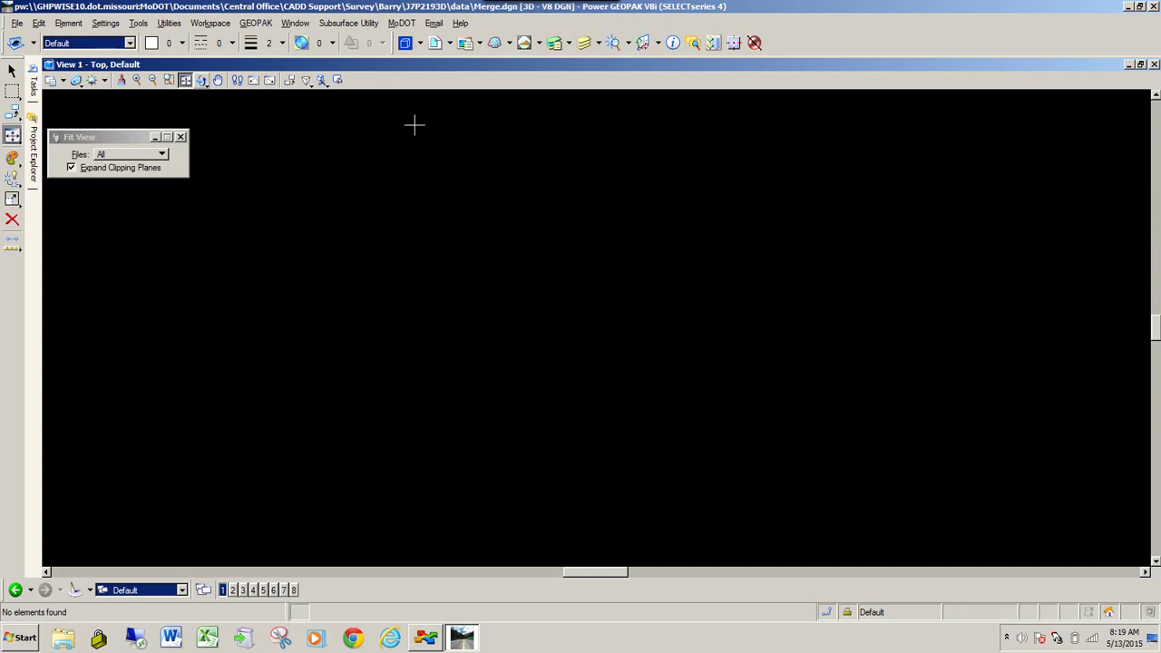
Step: Attach J7P2193D.dgn and Survey.dgn from the data folder as references, using the Default model and Coincident - World orientation for both
left_click(434, 44)
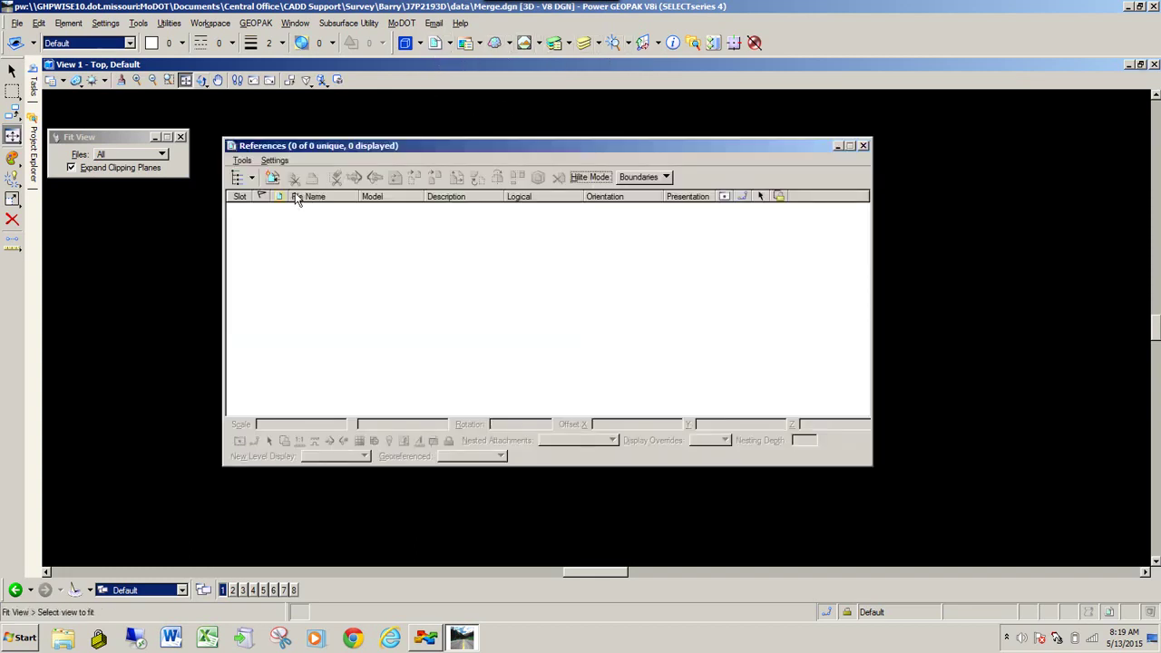
left_click(242, 160)
left_click(247, 178)
left_click(244, 173)
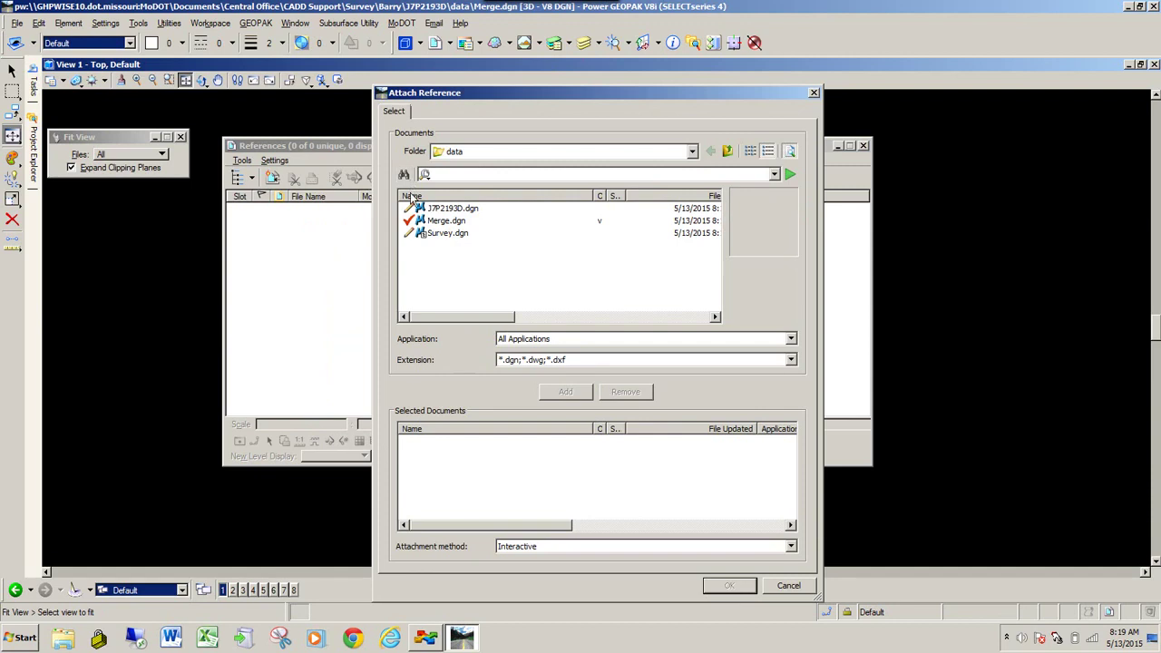
left_click(437, 211)
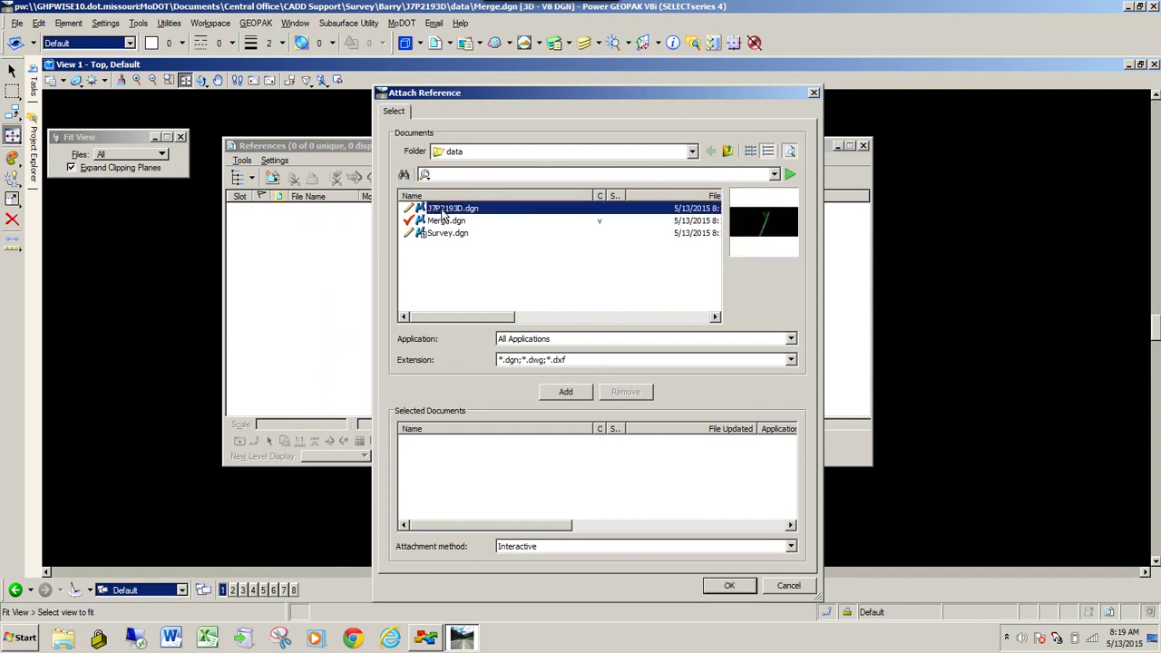
left_click(447, 234, "ctrl")
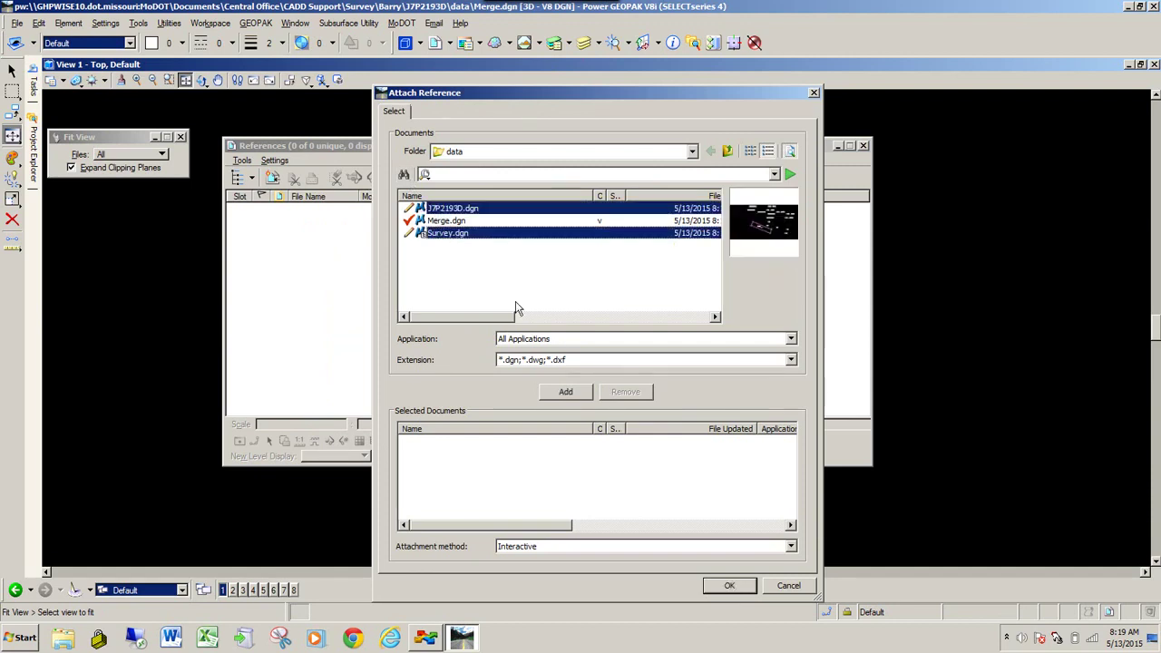
left_click(718, 587)
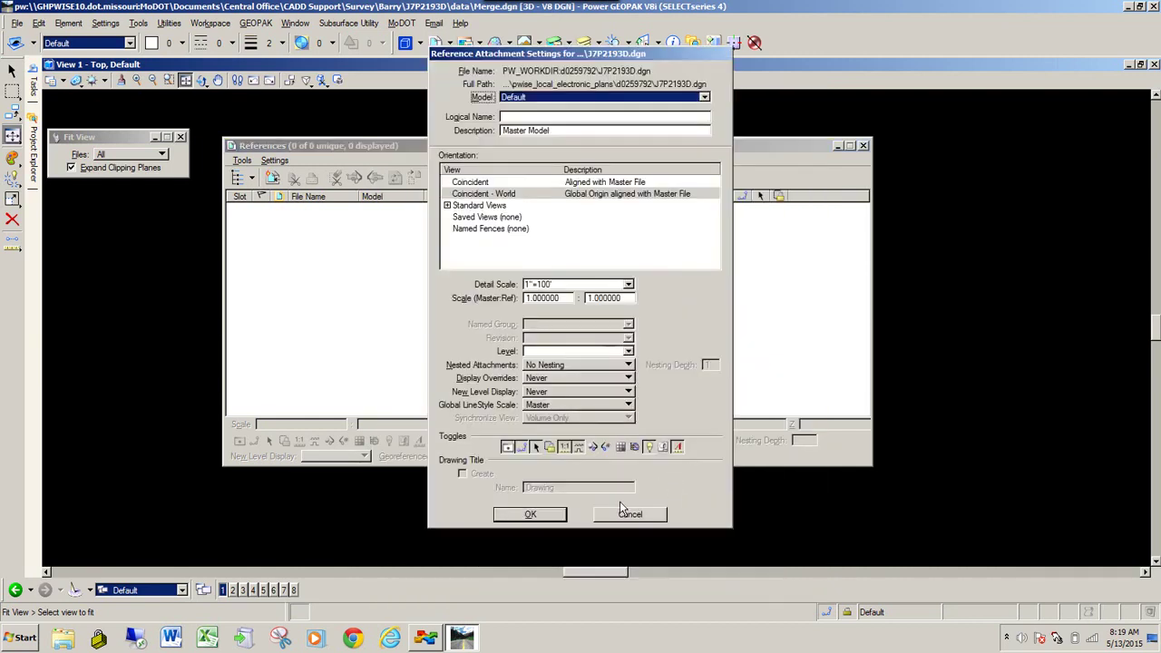
left_click(548, 515)
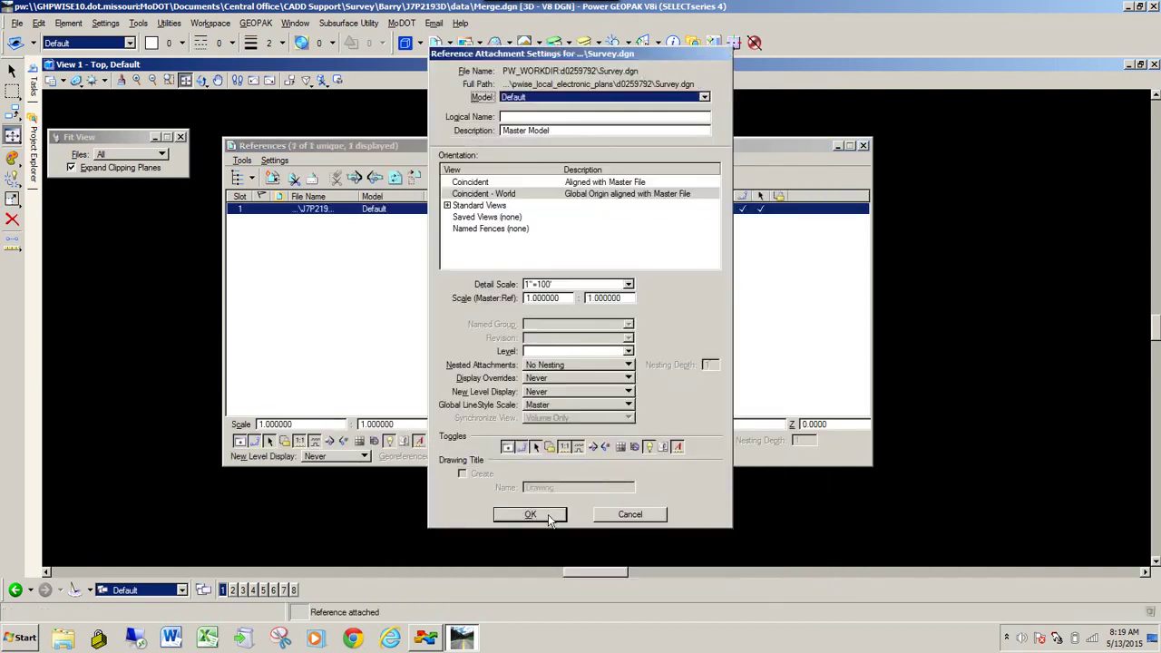
left_click(548, 515)
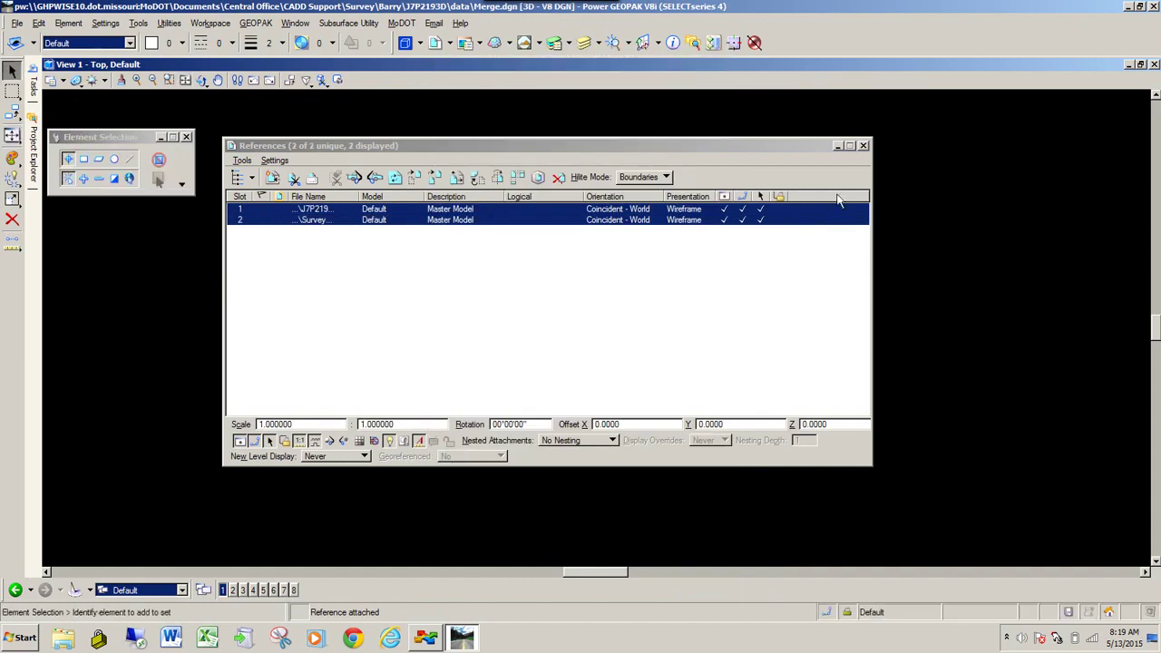
left_click(863, 146)
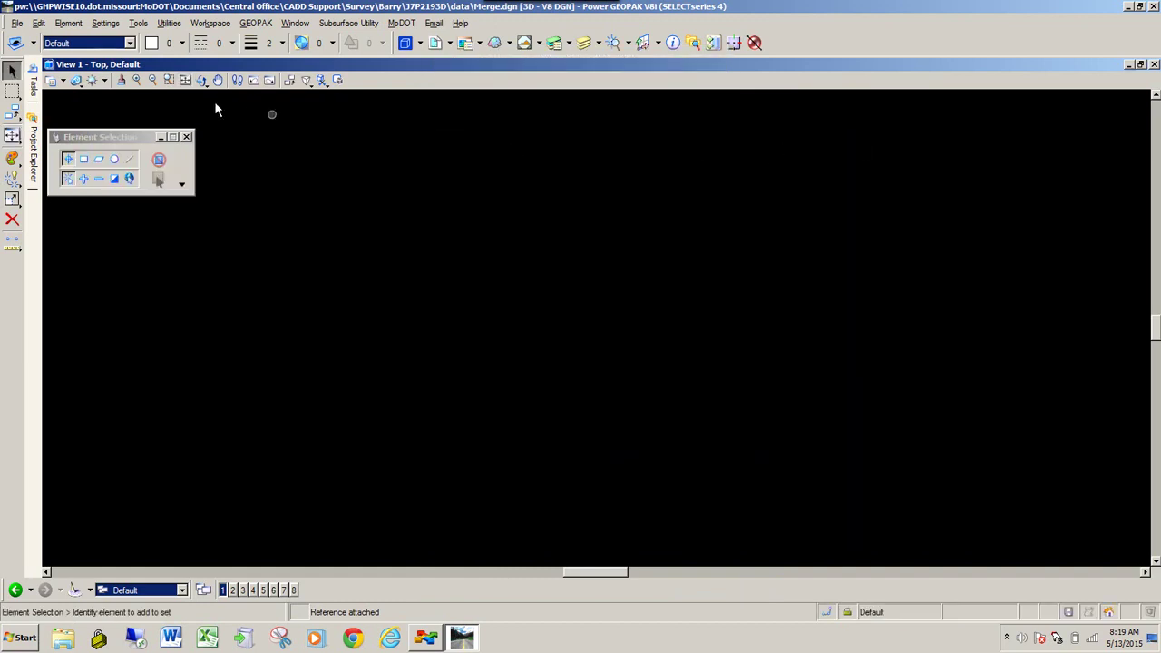
left_click(184, 80)
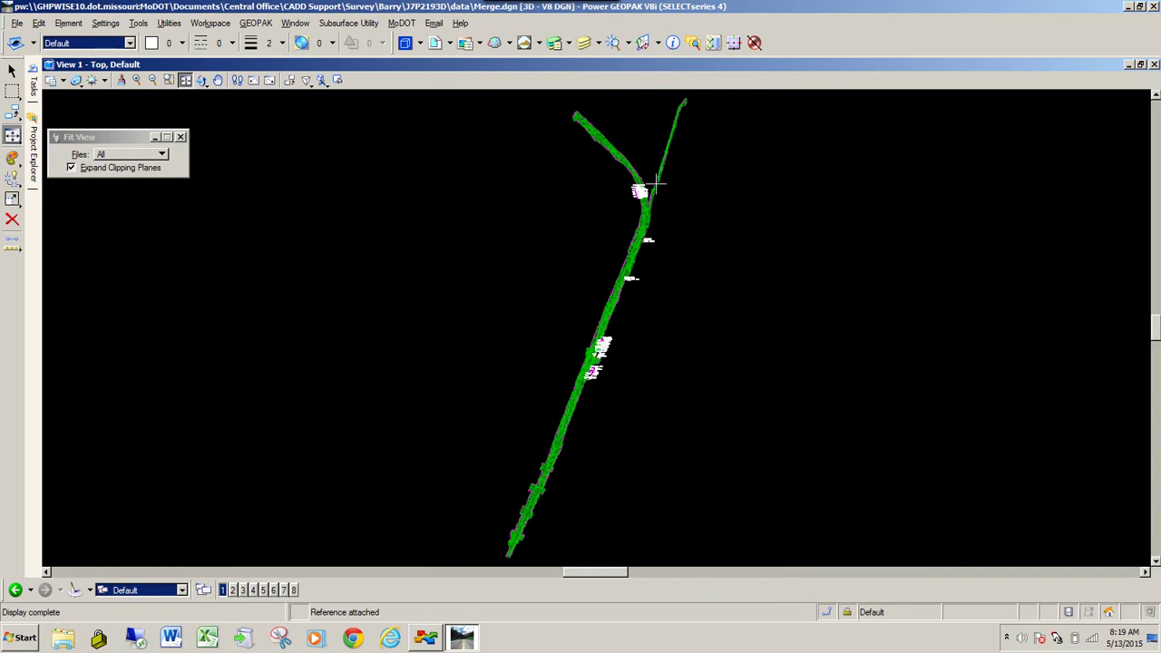
Step: Turn off the level display of the survey point labels by picking an element at the site beside the road fork
scroll(615, 195, "up", 5)
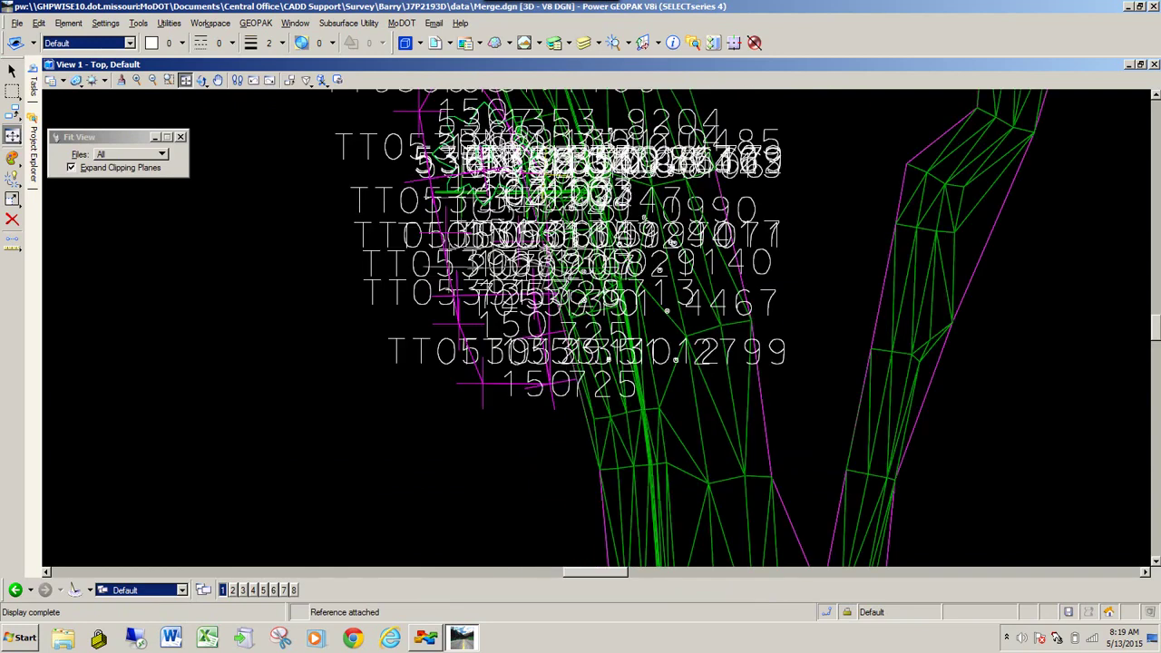
scroll(501, 245, "down", 3)
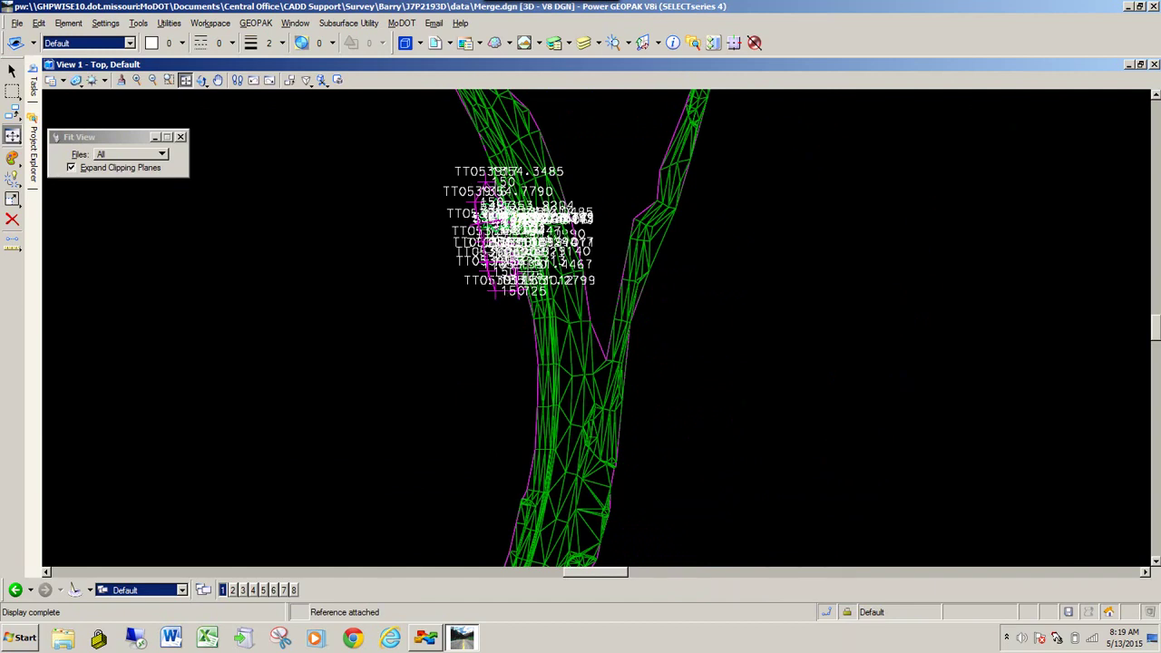
scroll(461, 186, "up", 1)
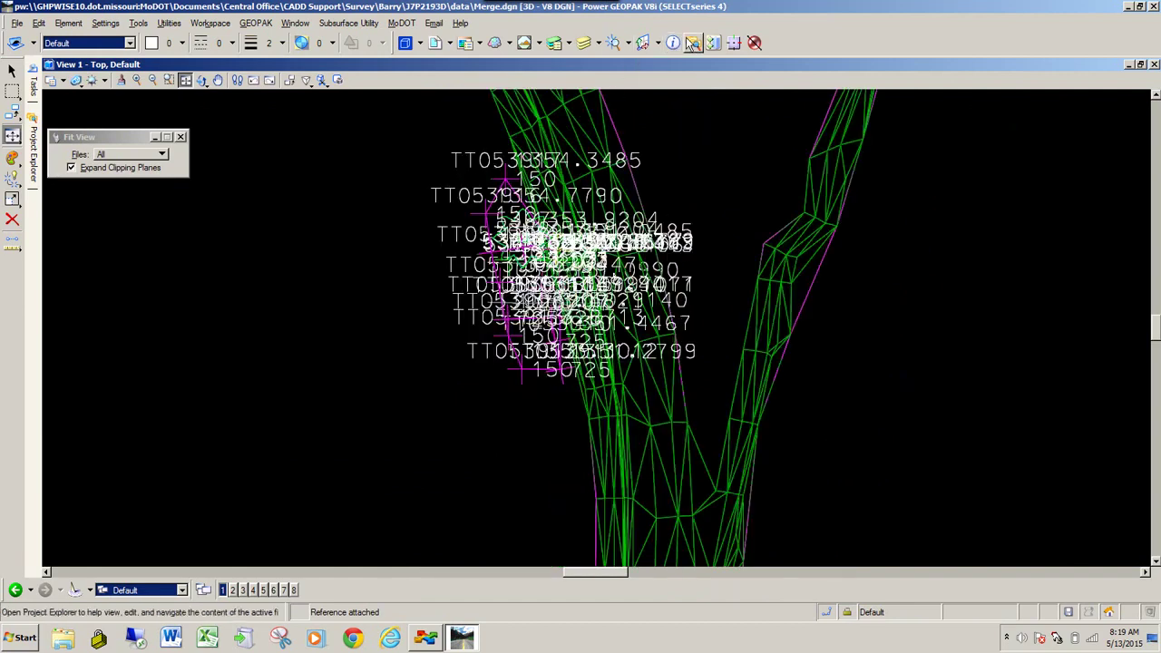
left_click(583, 42)
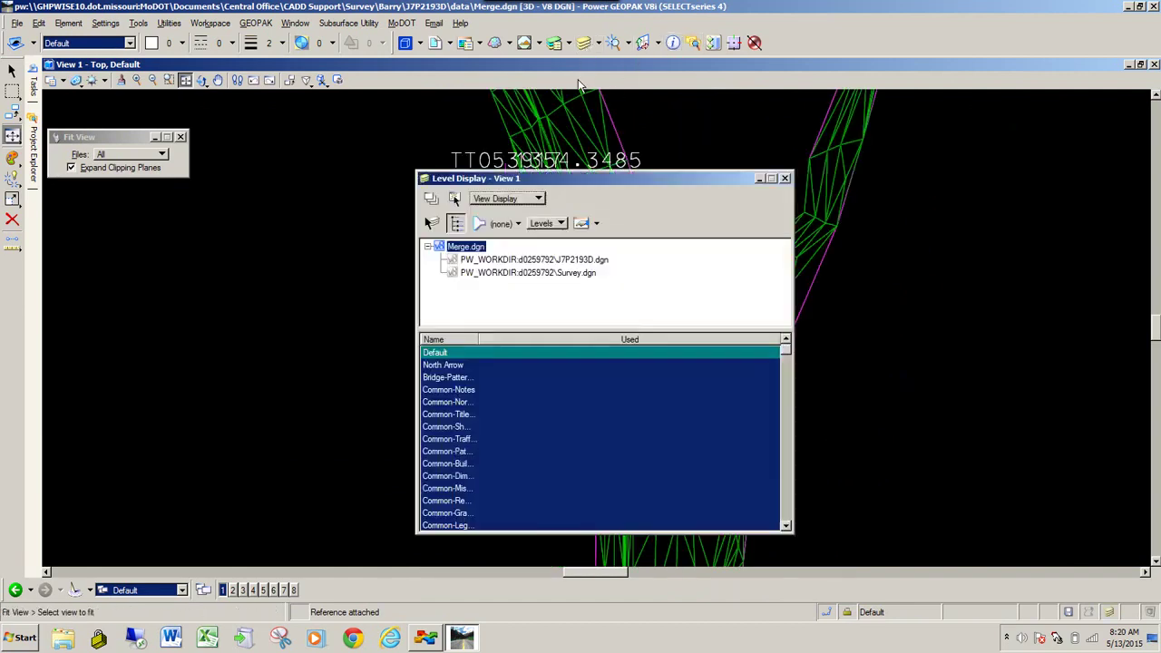
right_click(555, 388)
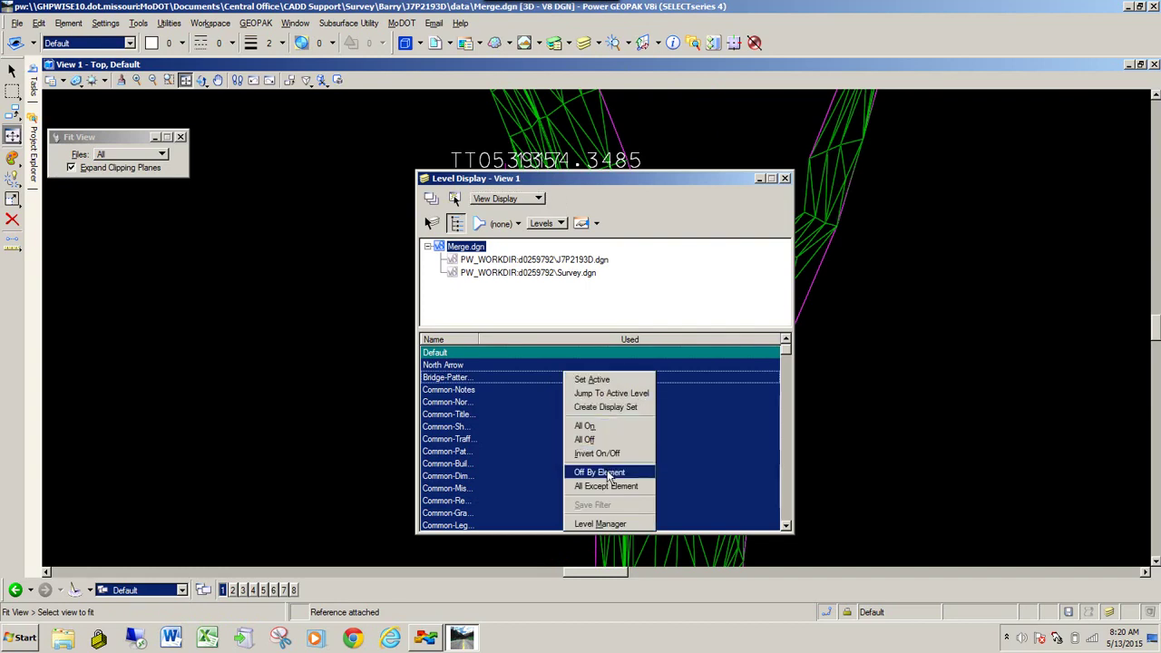
left_click(609, 470)
left_click_drag(508, 178, 759, 164)
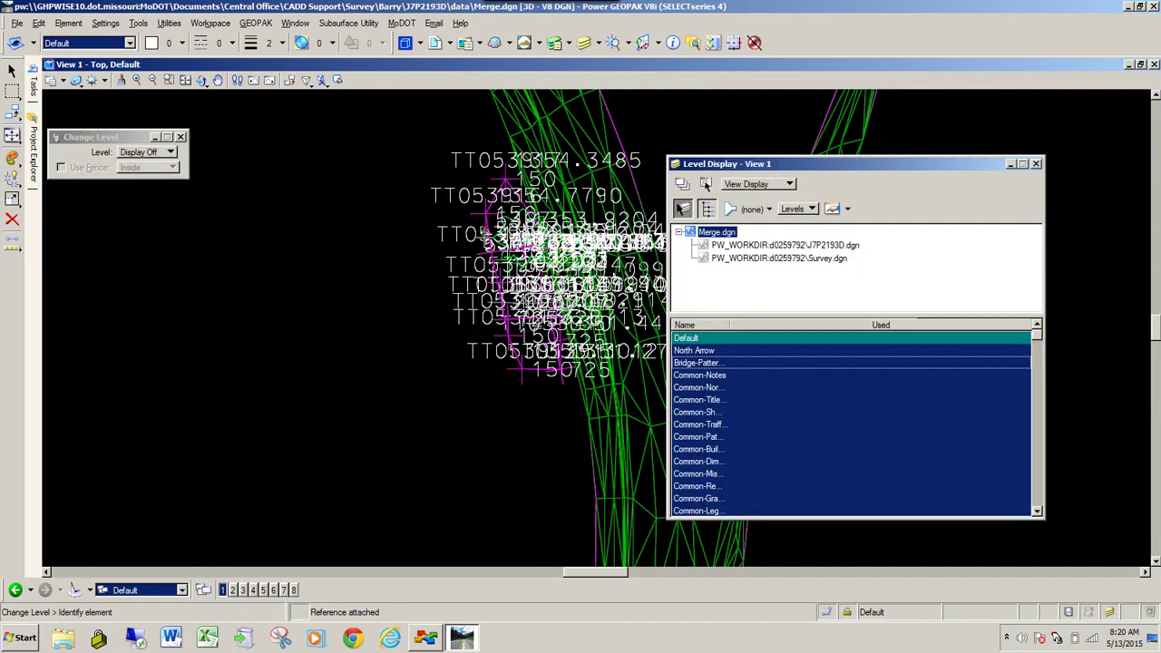
left_click(454, 350)
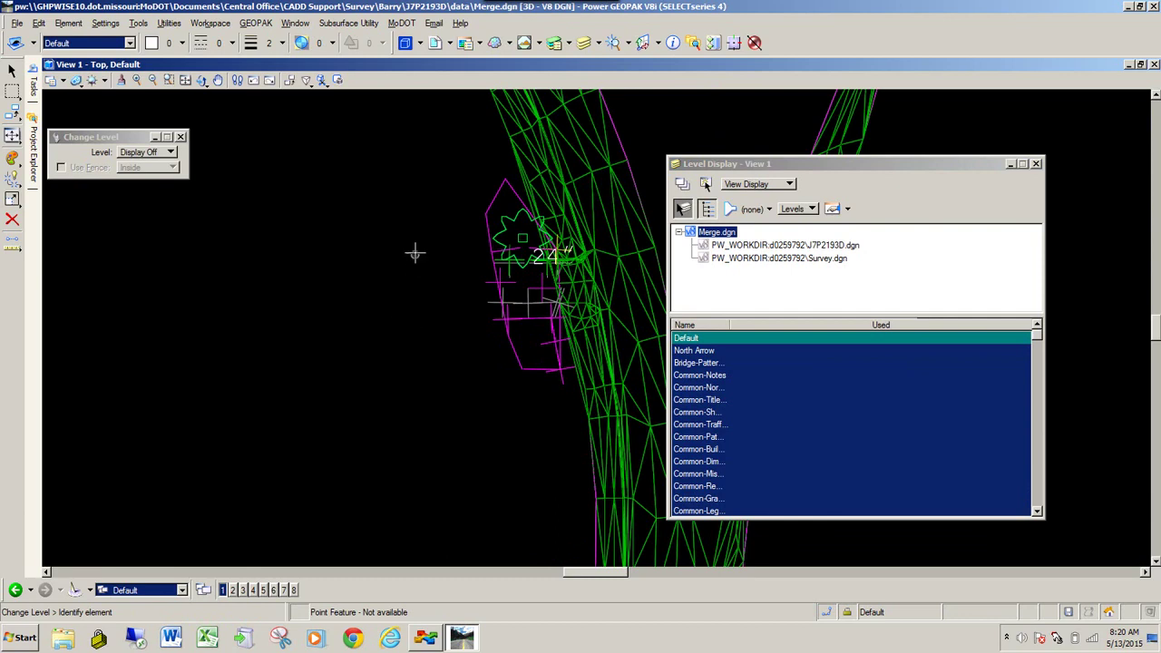
scroll(436, 232, "down", 5)
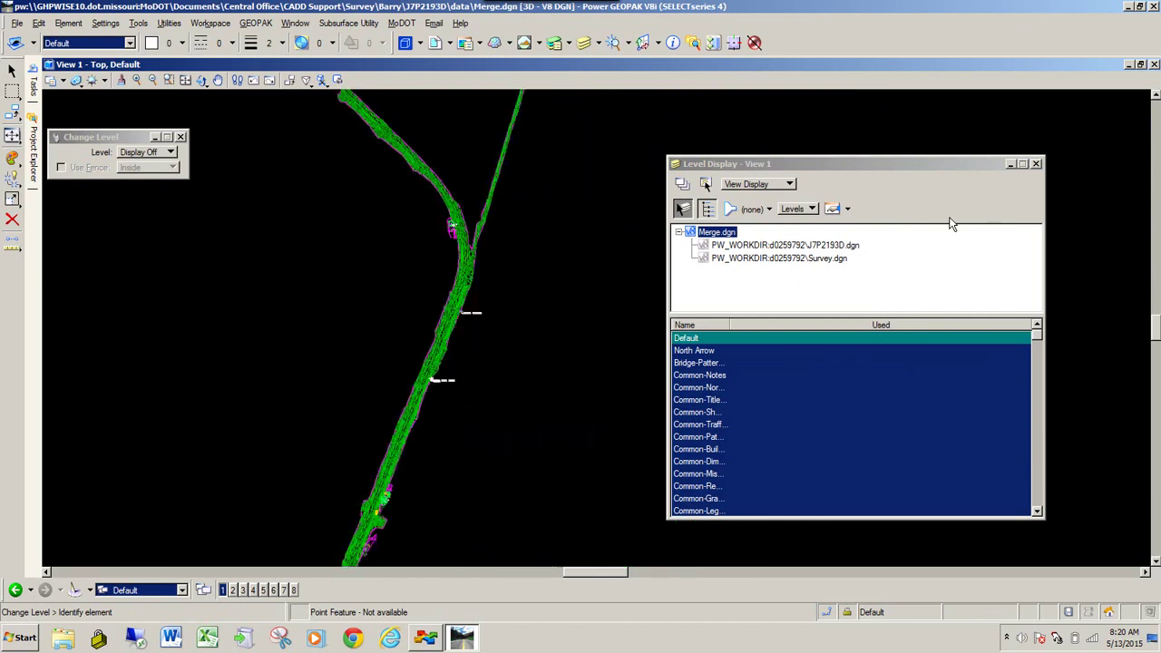
left_click(1037, 164)
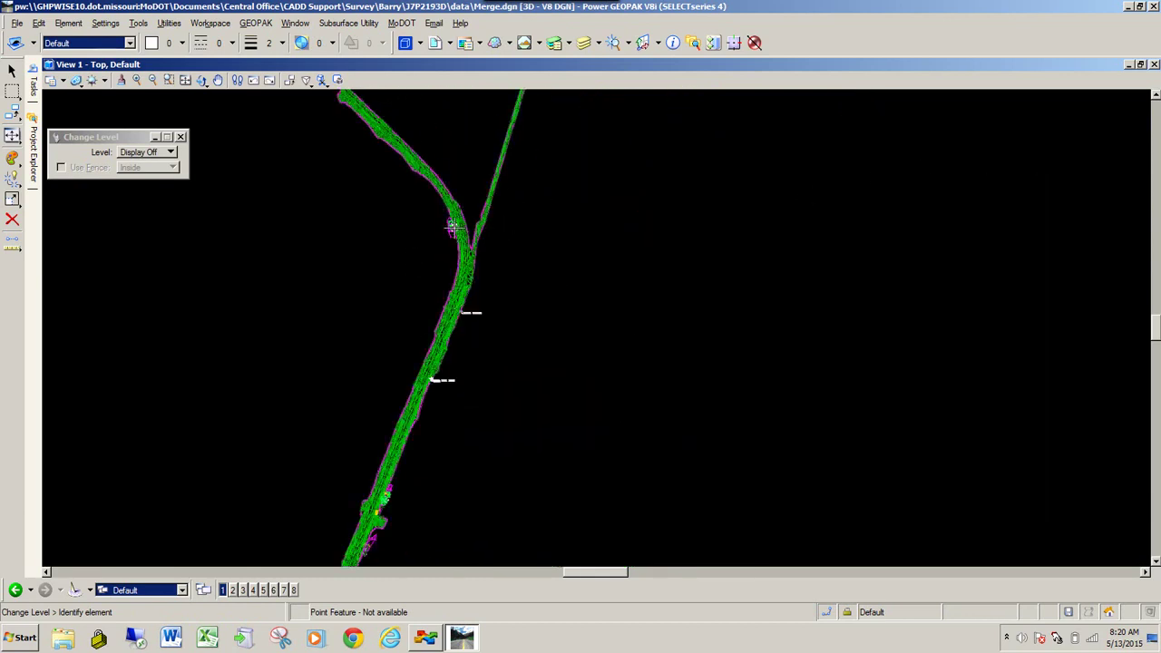
Step: Examine where the survey sites lie along the existing road terrain, from the fork down the corridor
scroll(431, 187, "up", 2)
scroll(465, 186, "down", 3)
middle_click_drag(464, 186, 429, 370)
scroll(429, 371, "up", 1)
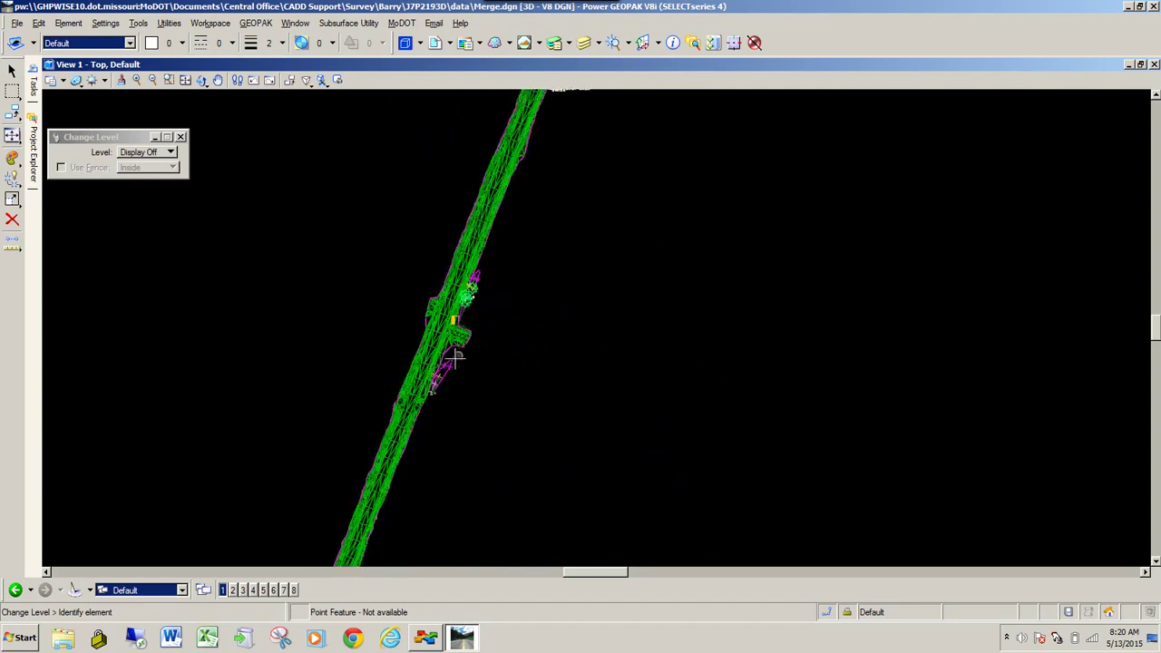
scroll(454, 365, "up", 2)
scroll(606, 272, "down", 4)
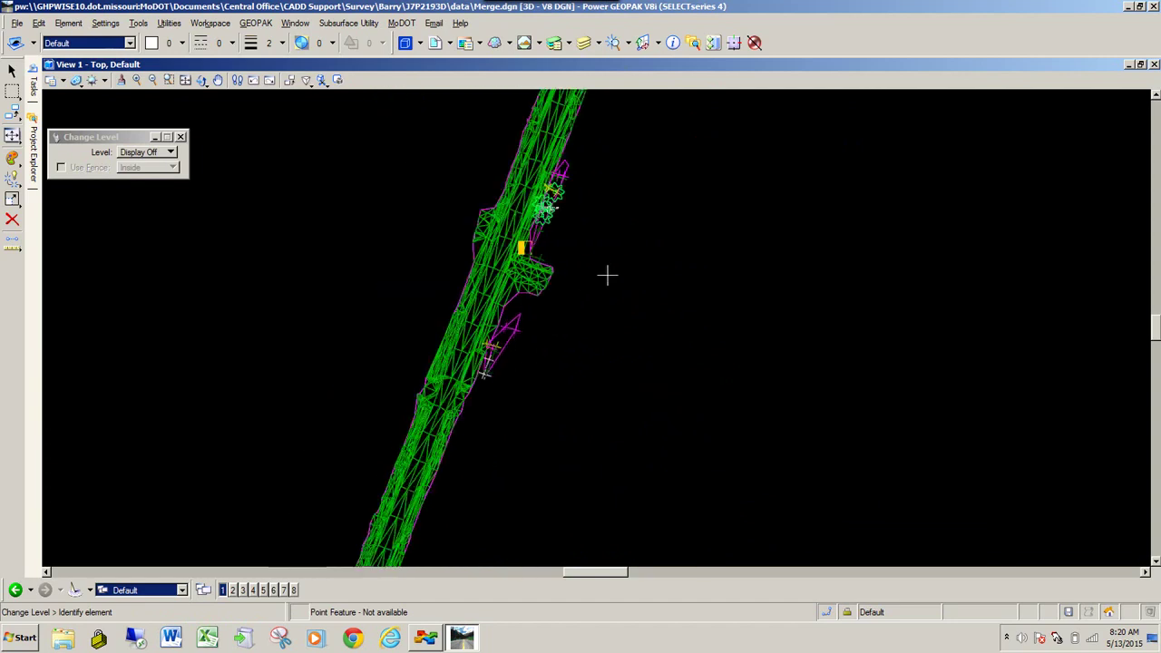
scroll(555, 363, "up", 1)
scroll(536, 376, "up", 2)
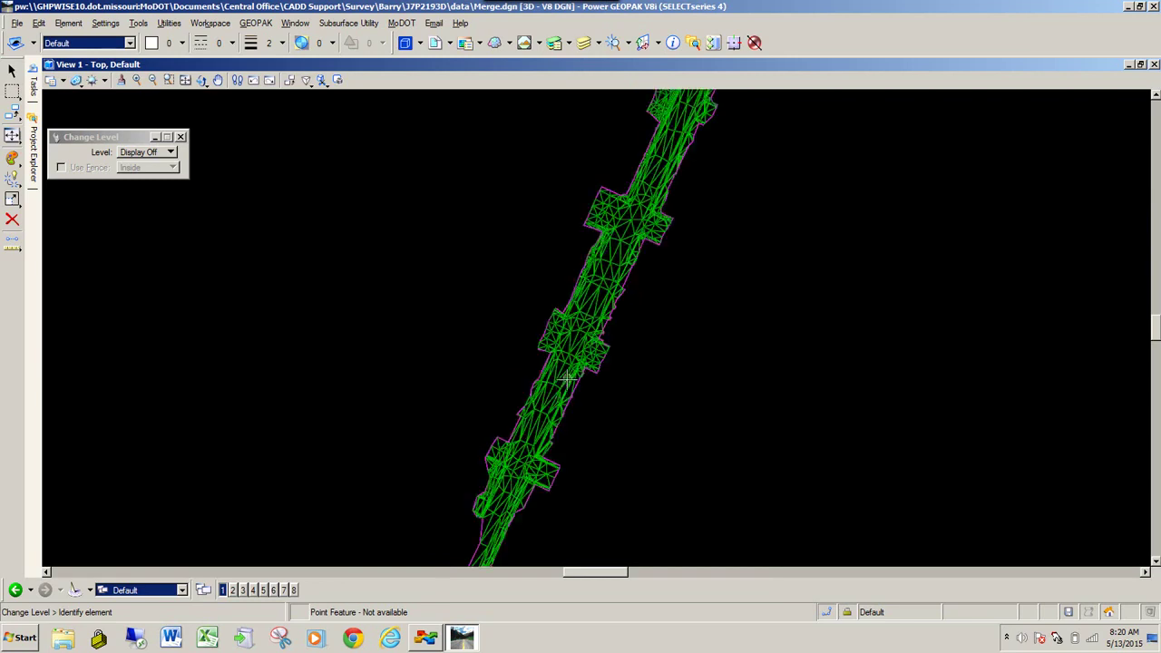
Step: Examine the road terrain from the lower end of the corridor up to the survey site beside the road fork
scroll(513, 430, "down", 1)
scroll(512, 430, "up", 2)
scroll(517, 420, "up", 1)
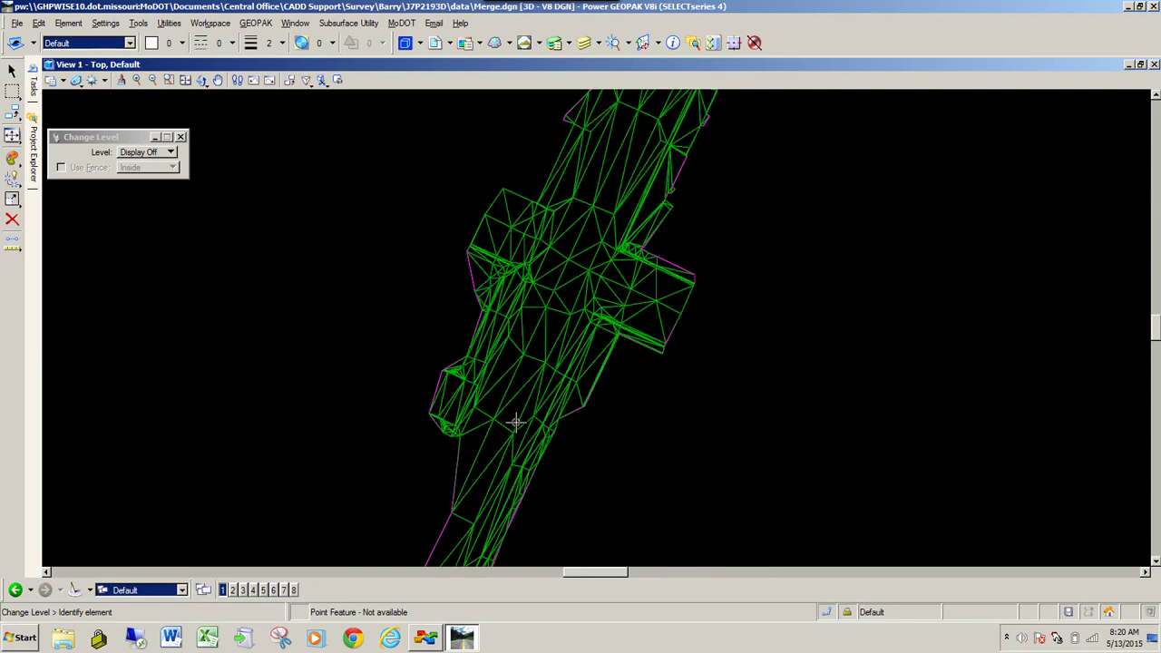
scroll(513, 420, "down", 2)
scroll(512, 421, "down", 3)
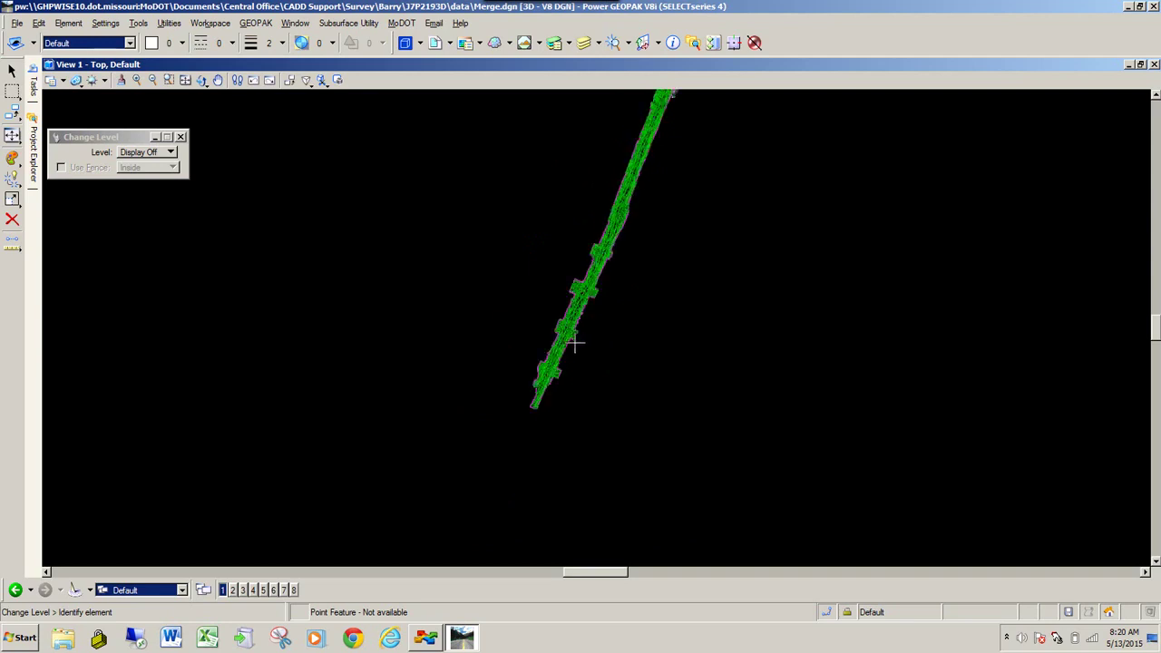
scroll(642, 172, "up", 3)
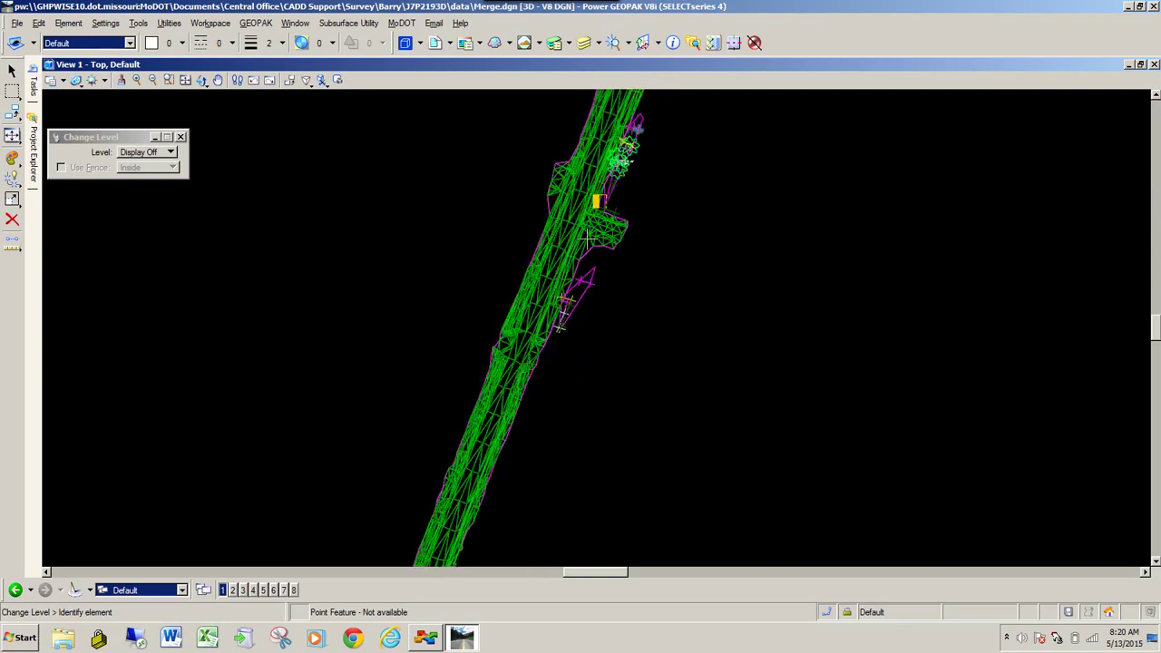
scroll(426, 371, "down", 1)
scroll(399, 377, "down", 2)
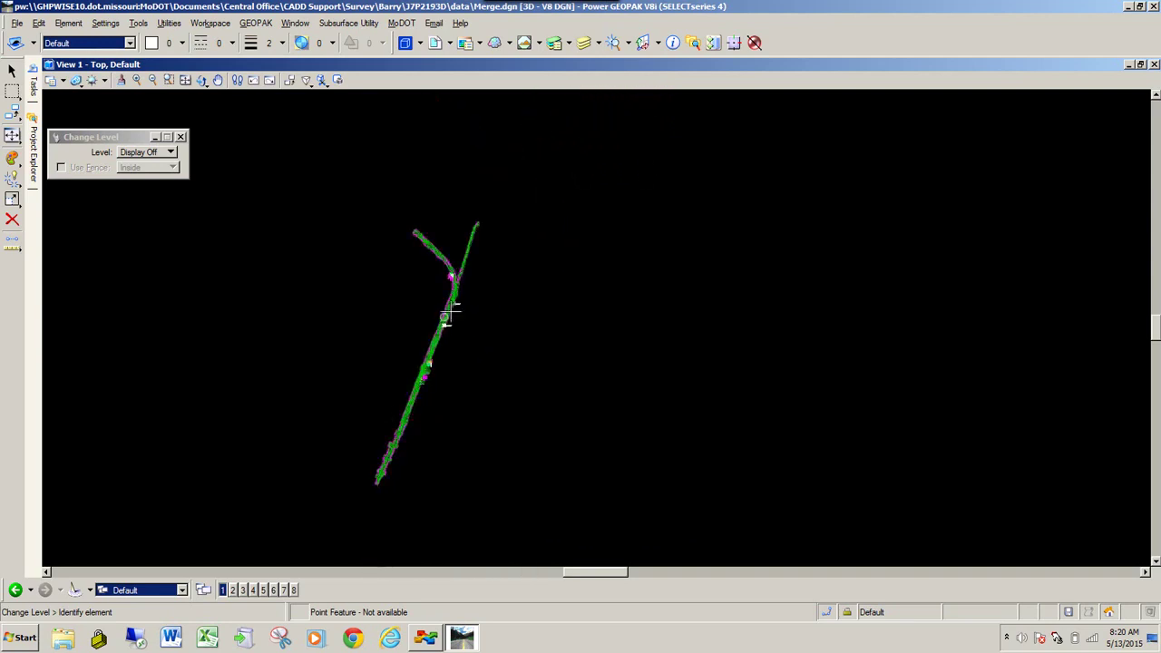
scroll(438, 311, "up", 2)
scroll(466, 236, "up", 2)
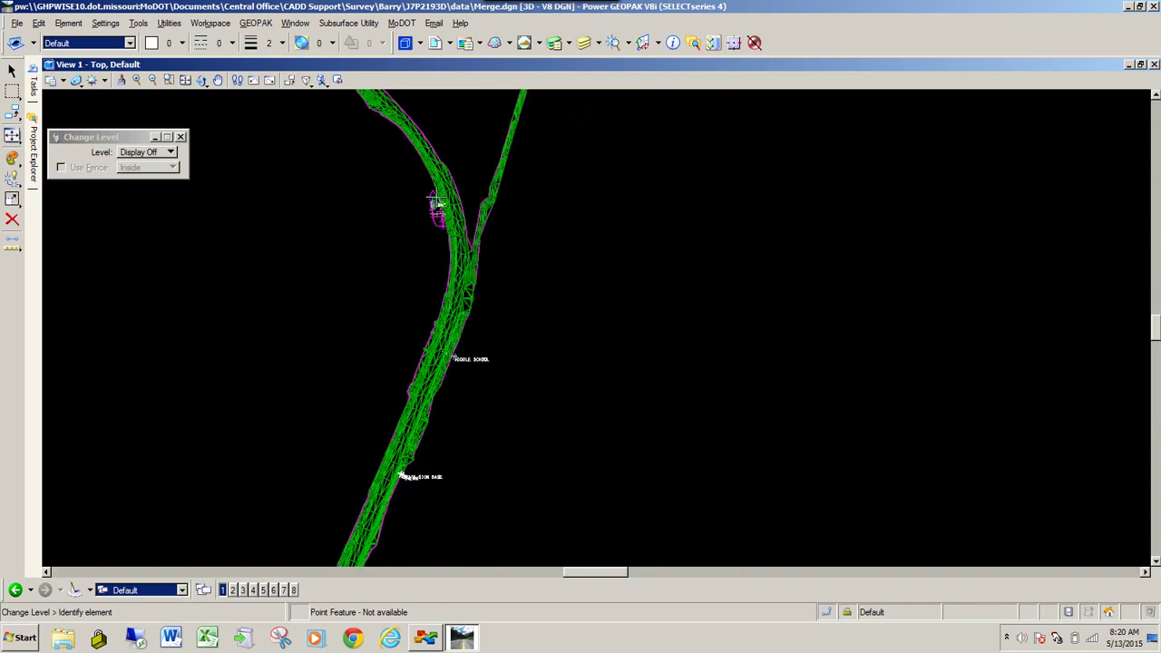
scroll(435, 201, "up", 2)
scroll(406, 169, "up", 2)
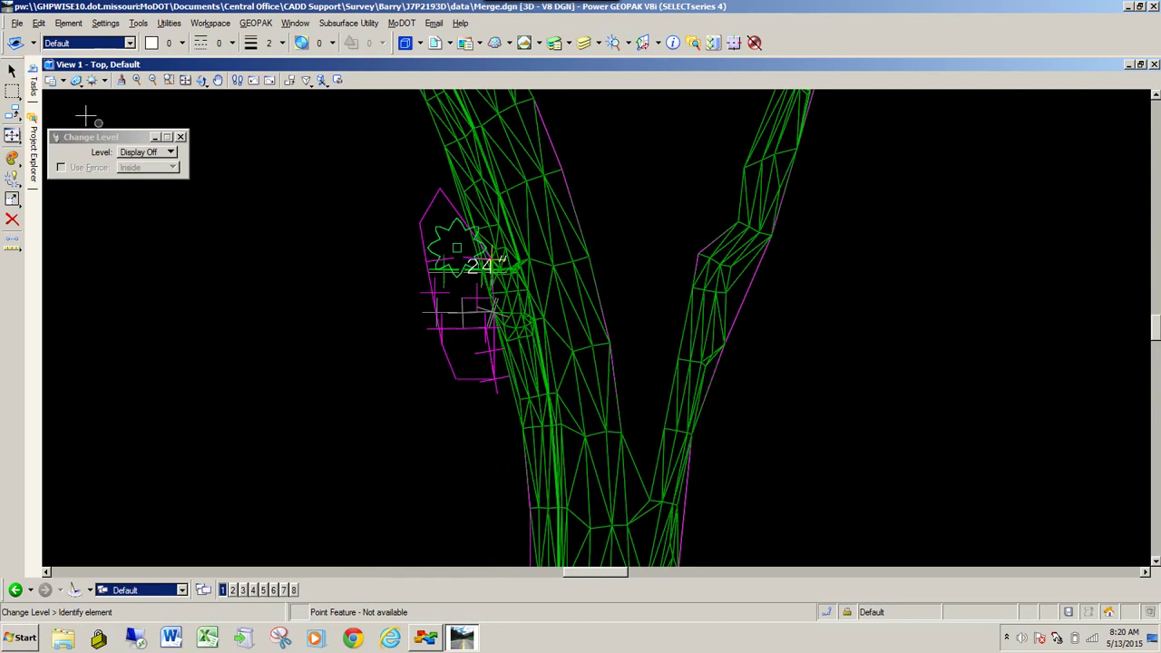
Step: Start creating a complex terrain model and add J7P2193D as its primary terrain
mouse_move(36, 86)
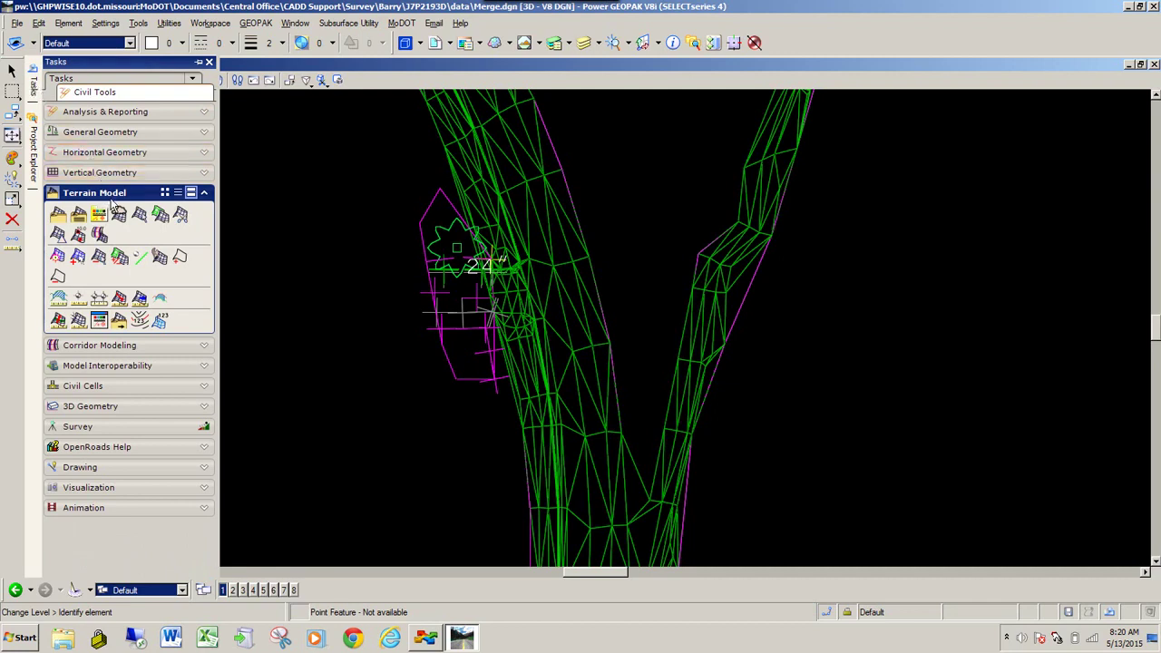
left_click(162, 218)
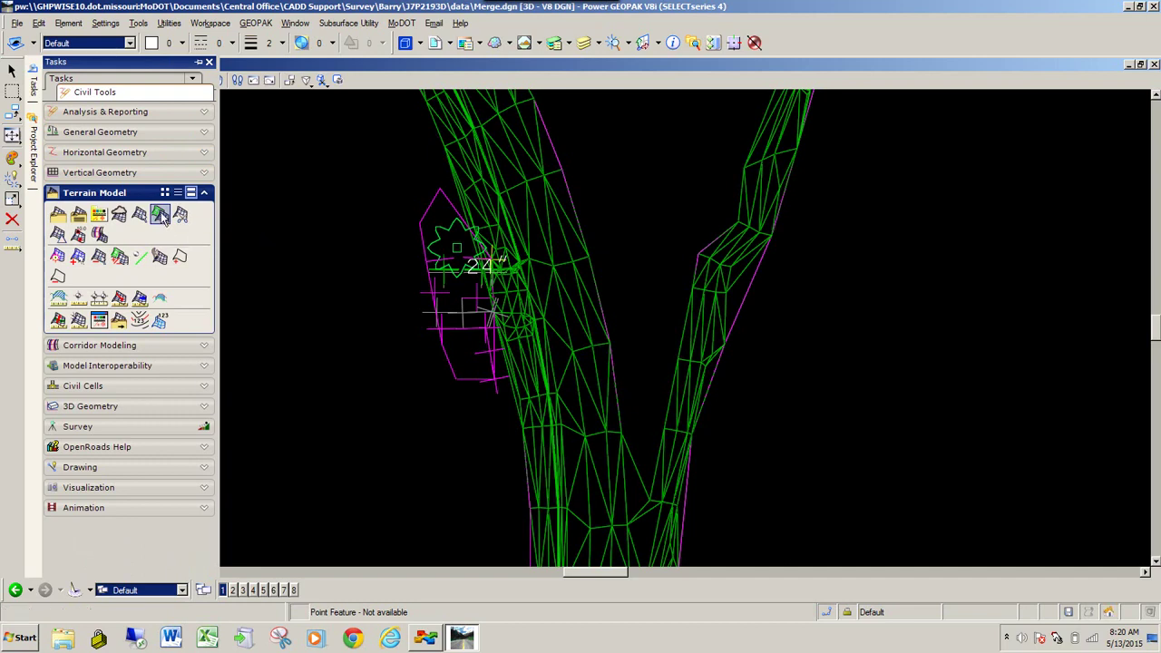
left_click_drag(437, 178, 472, 156)
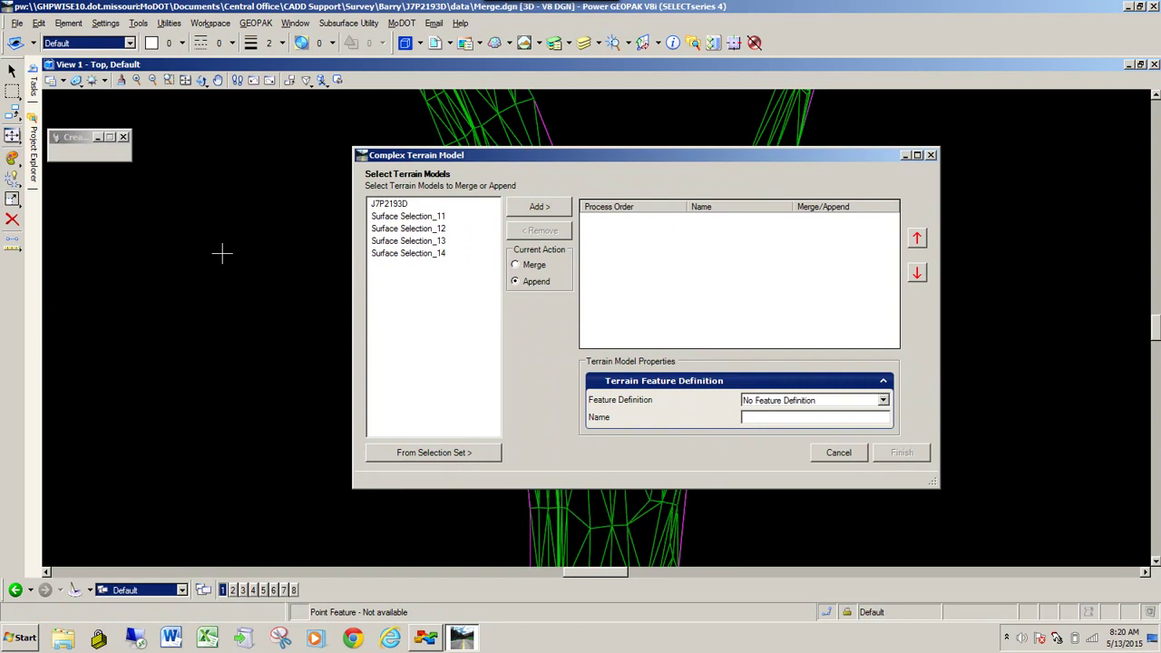
left_click(389, 205)
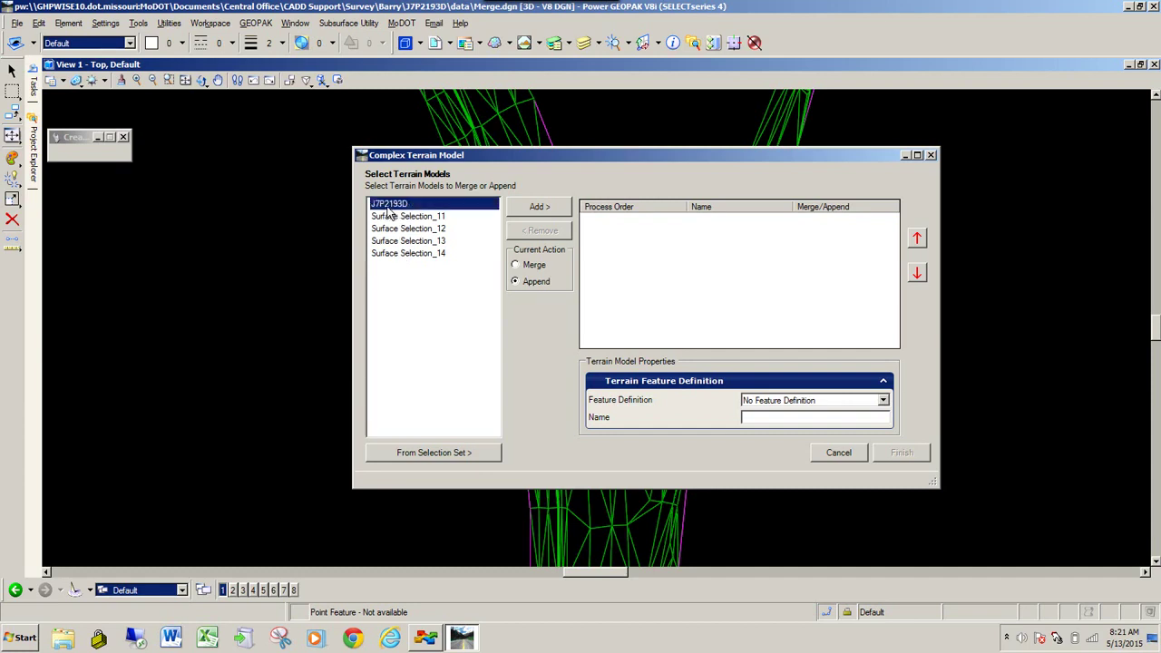
left_click(543, 209)
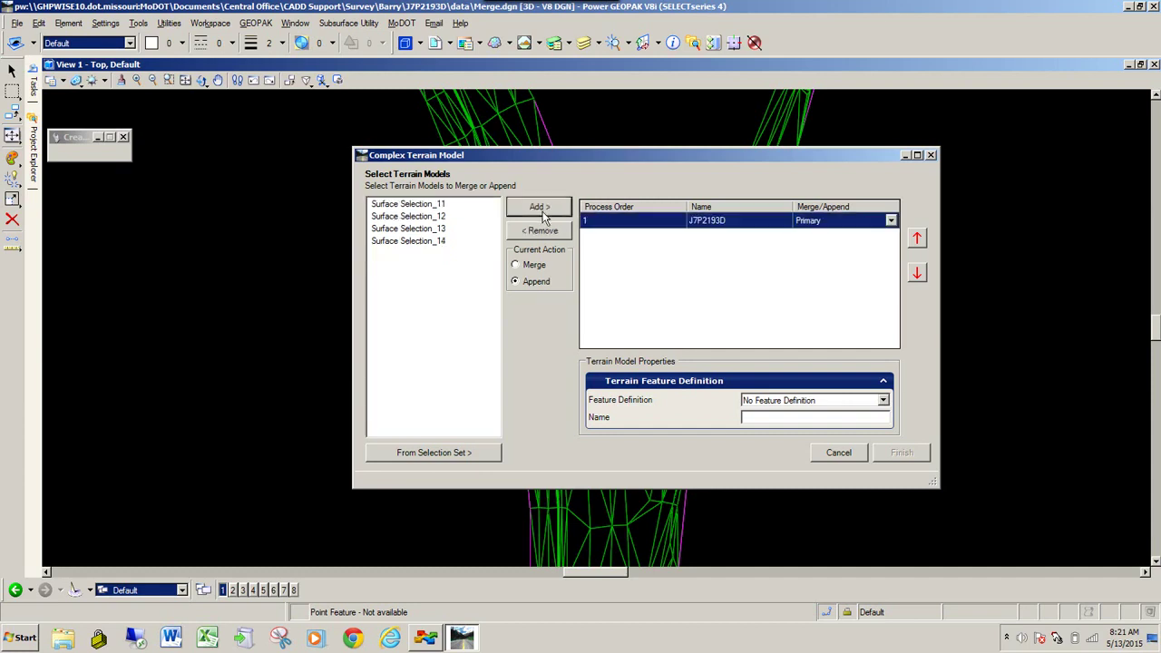
Step: Add Surface Selection_11 through Surface Selection_14 to the complex terrain model with the Append action
left_click(438, 206)
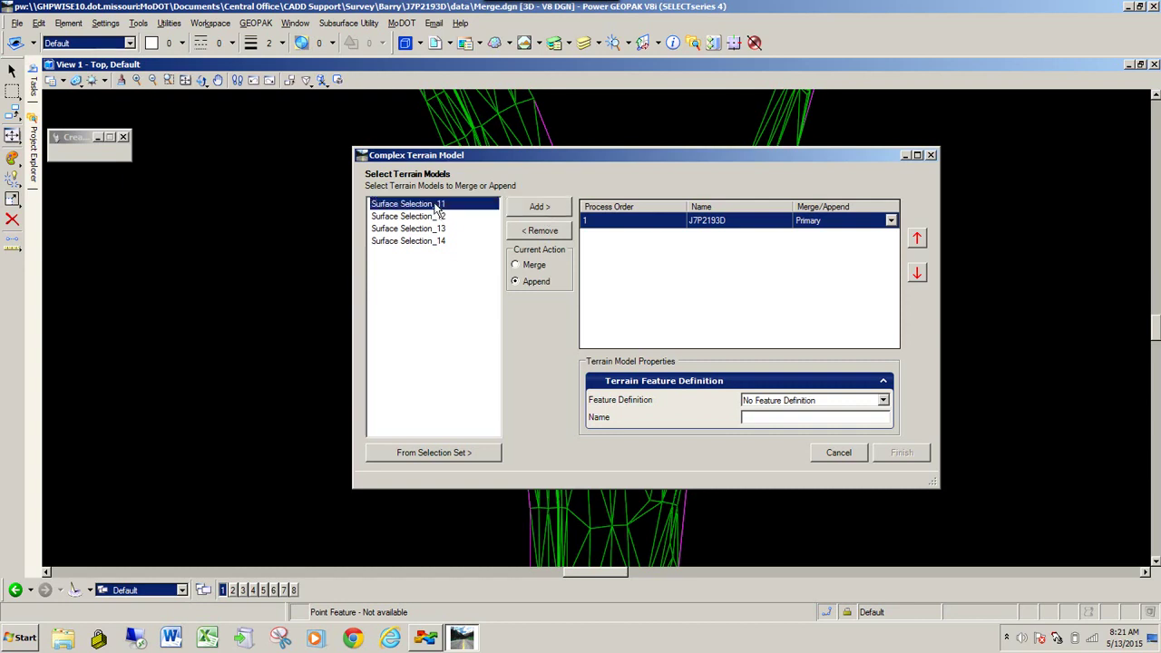
left_click(433, 242, "shift")
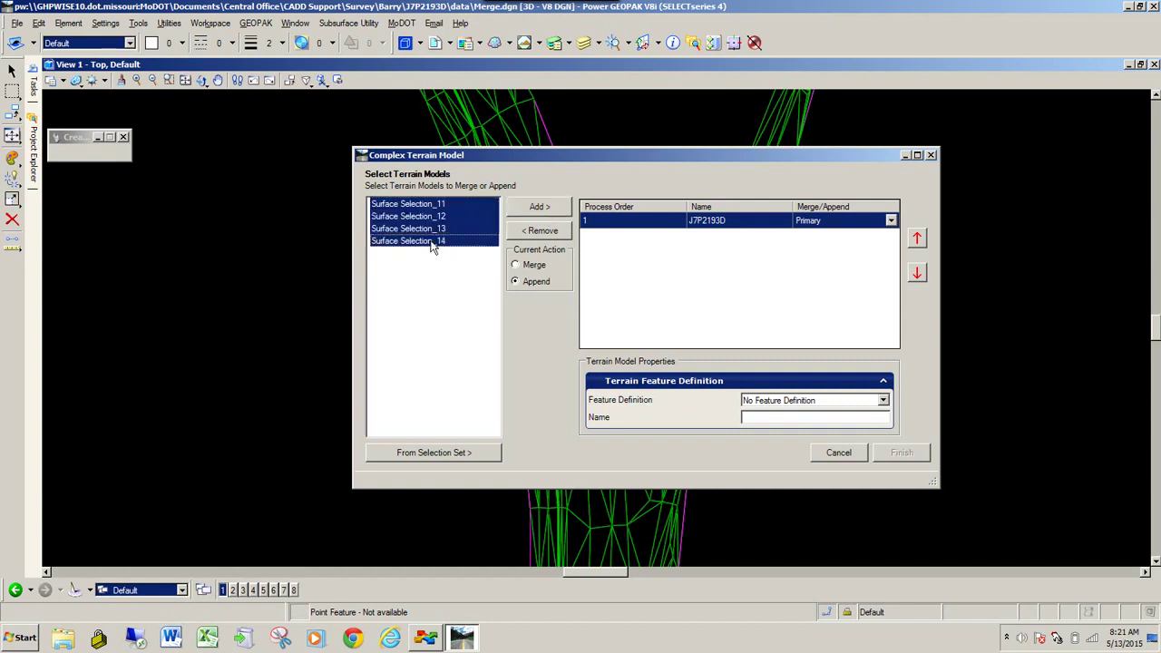
left_click(535, 208)
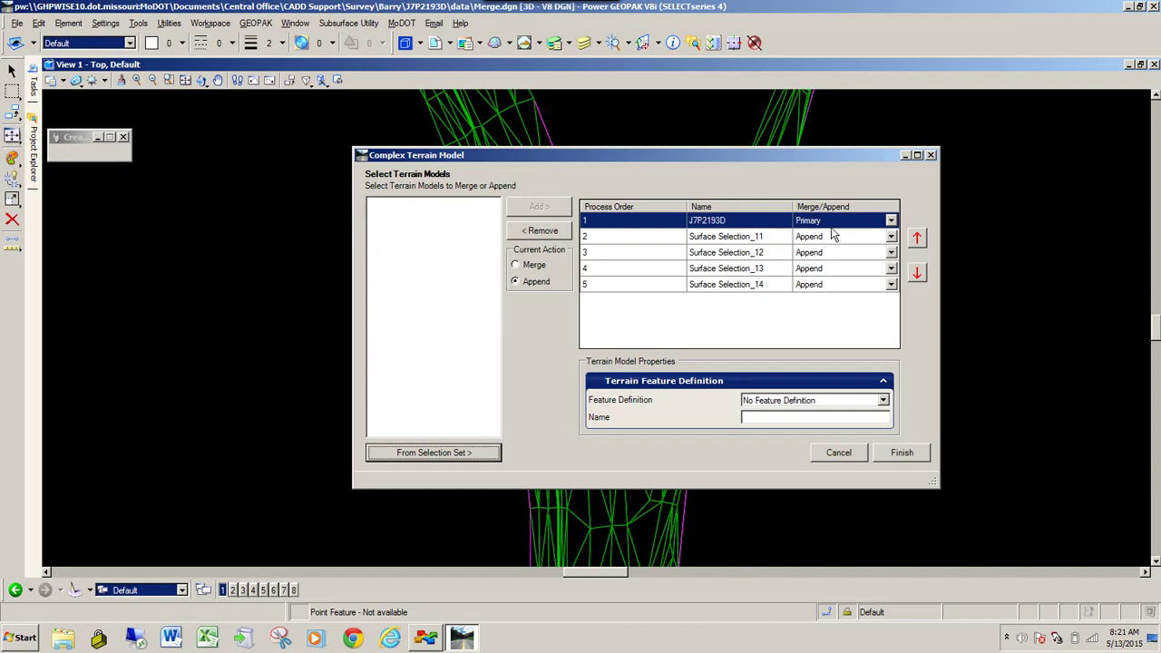
left_click(618, 227)
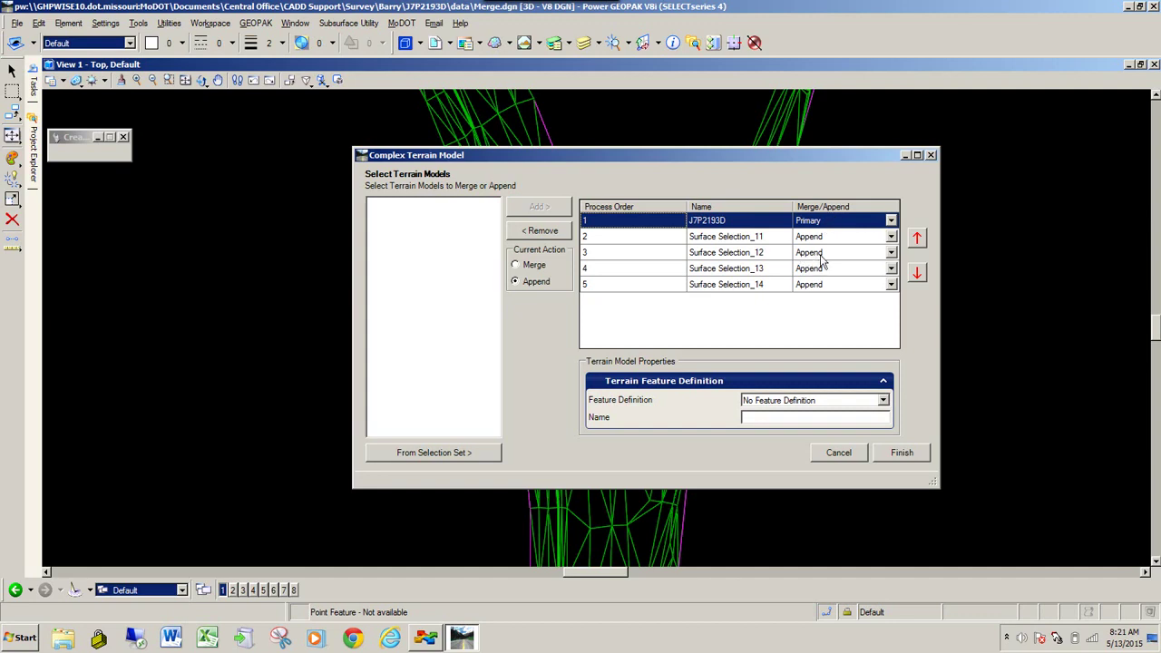
Step: Set the complex terrain's feature definition to Existing Triangles from the Terrain Display group
left_click_drag(761, 155, 509, 110)
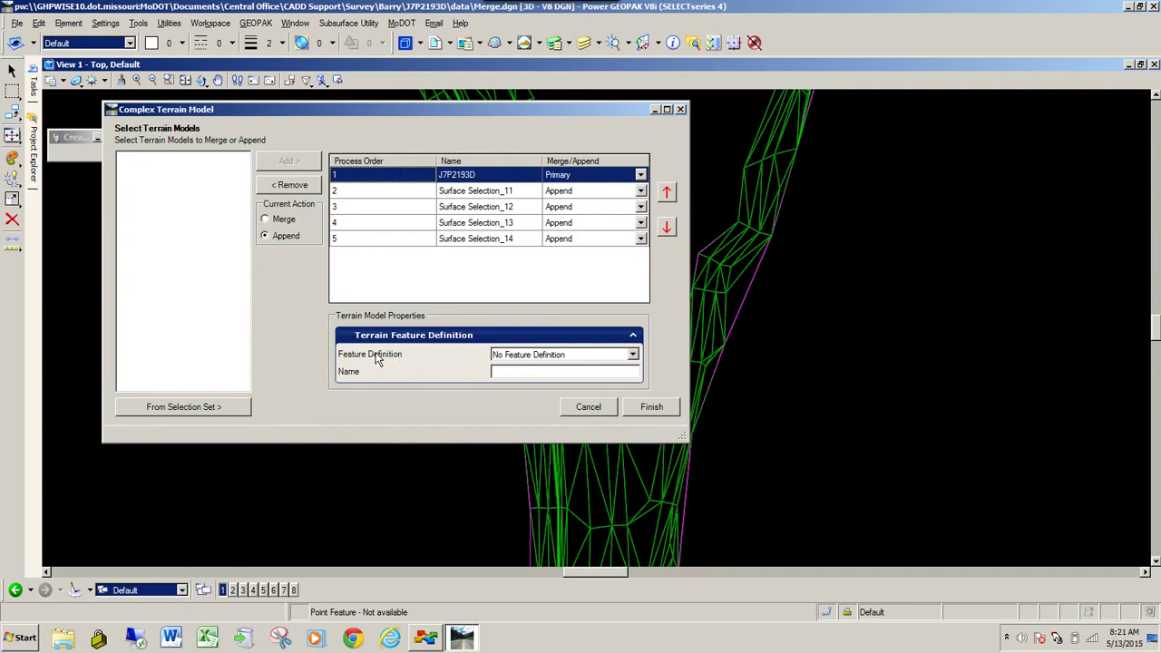
left_click(634, 356)
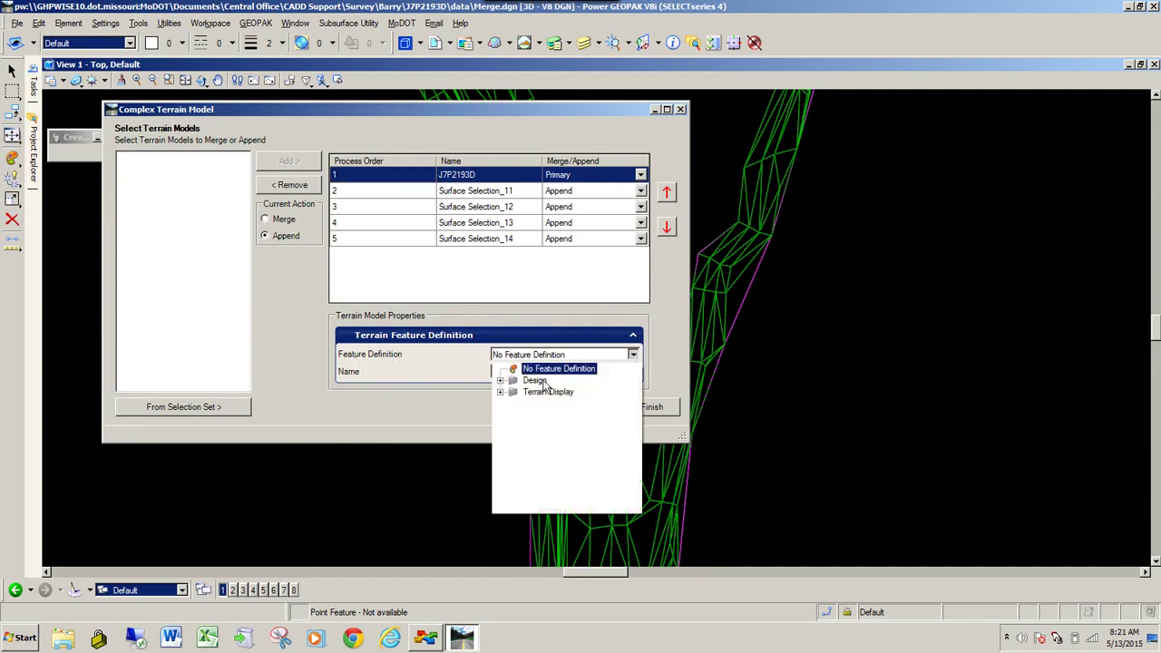
left_click(501, 391)
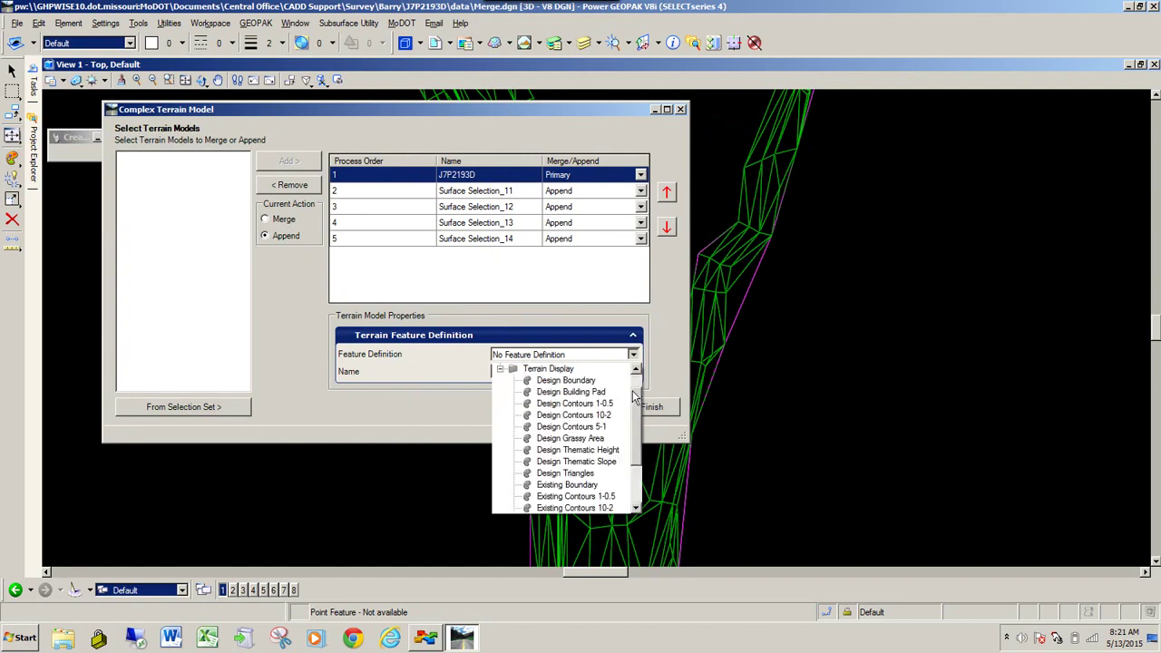
left_click_drag(639, 399, 641, 442)
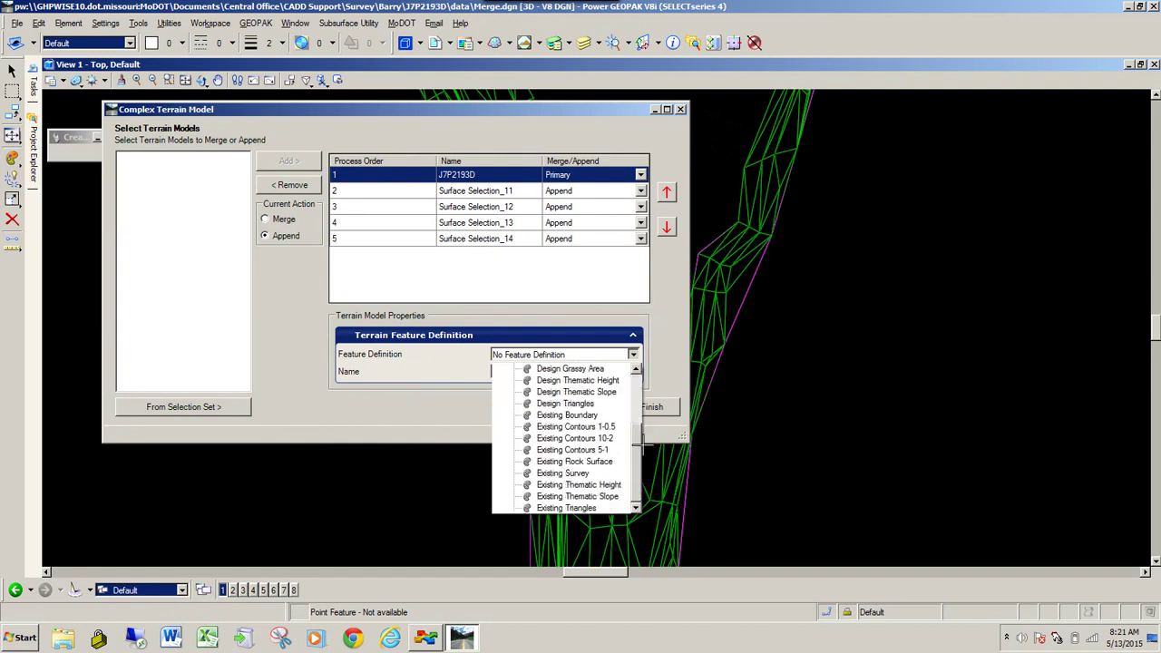
left_click(573, 509)
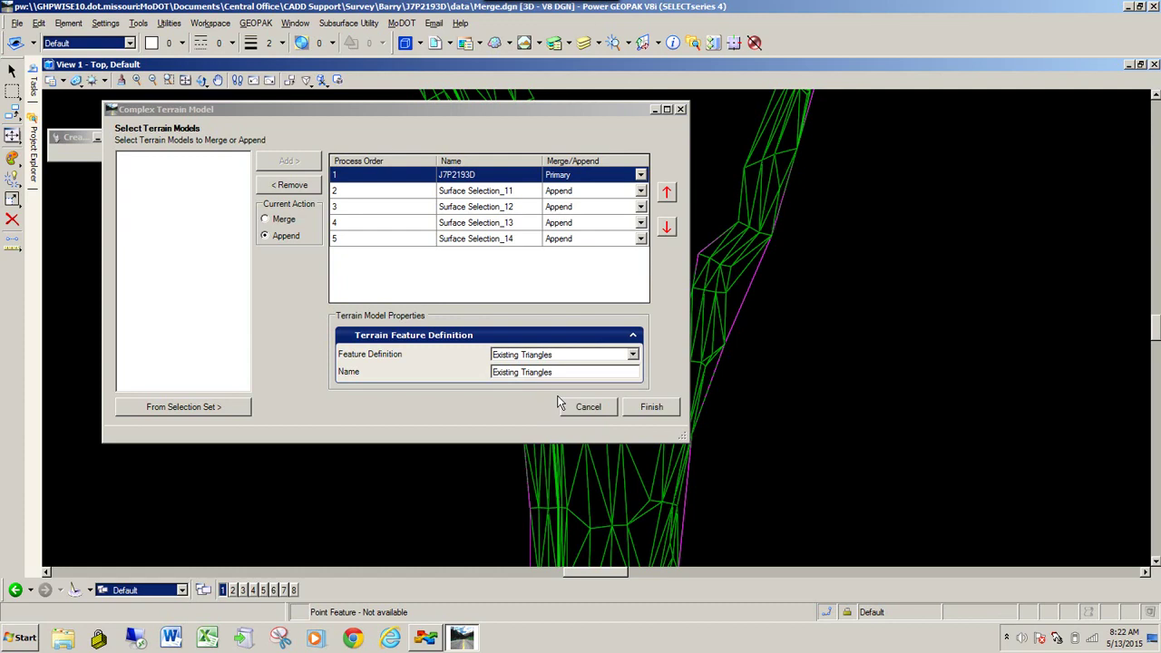
Step: Name the complex terrain J7P2193D_Updated_5-13-2015 and create it
left_click(564, 372)
left_click_drag(564, 372, 440, 375)
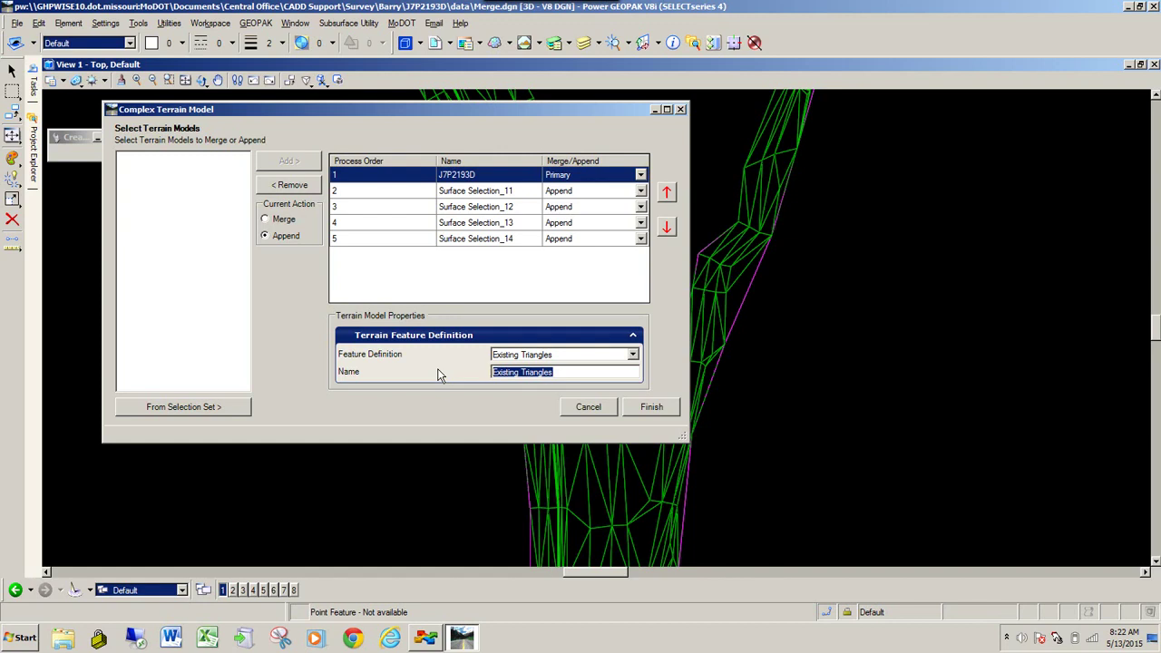
type("J")
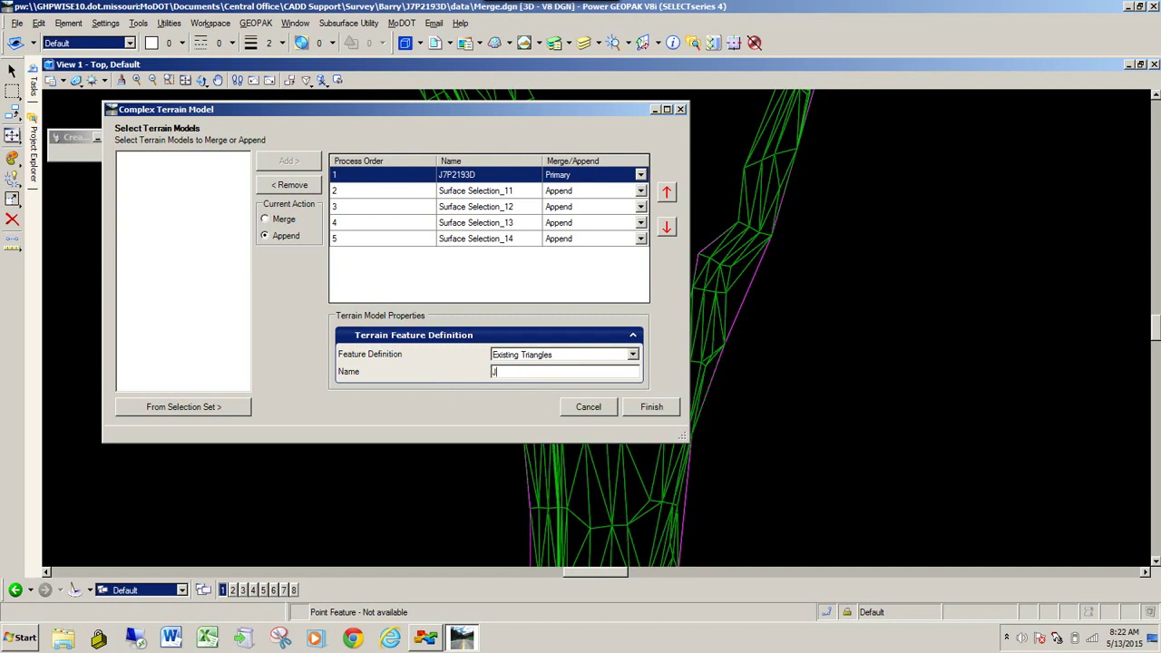
type("7P")
type("2193")
type("D")
type("_")
type("U")
type("pdated")
type("_")
type("51")
type("-13-20")
type("15")
left_click(643, 405)
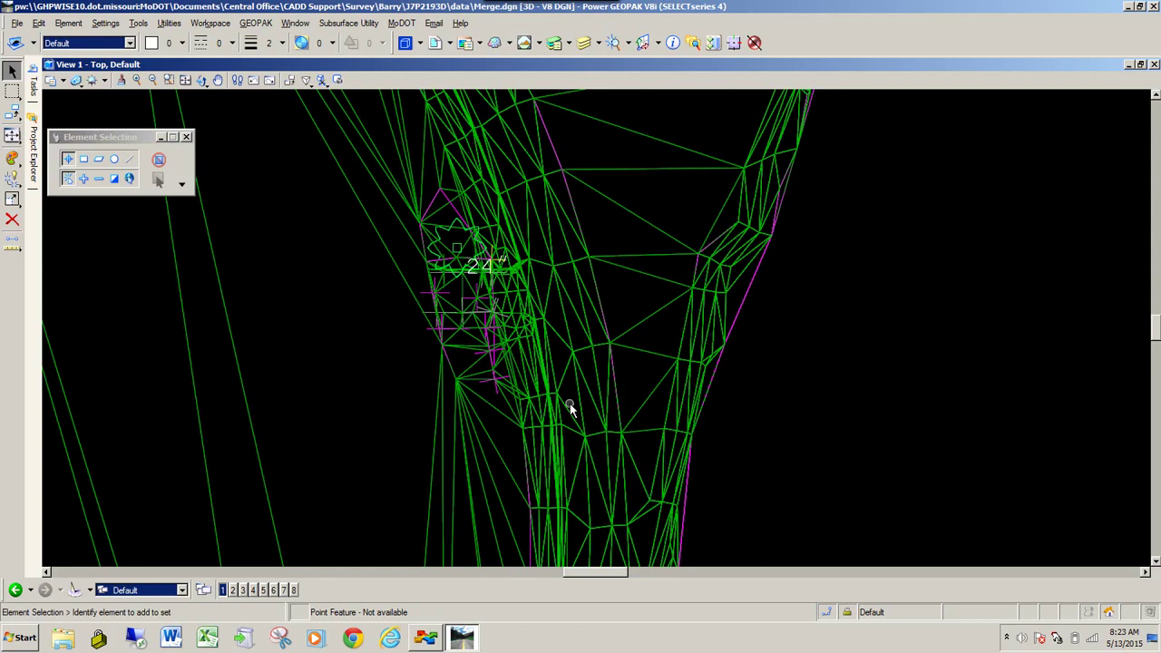
Step: Turn off the display of both attached references, J7P2193D.dgn and Survey.dgn
scroll(583, 408, "down", 4)
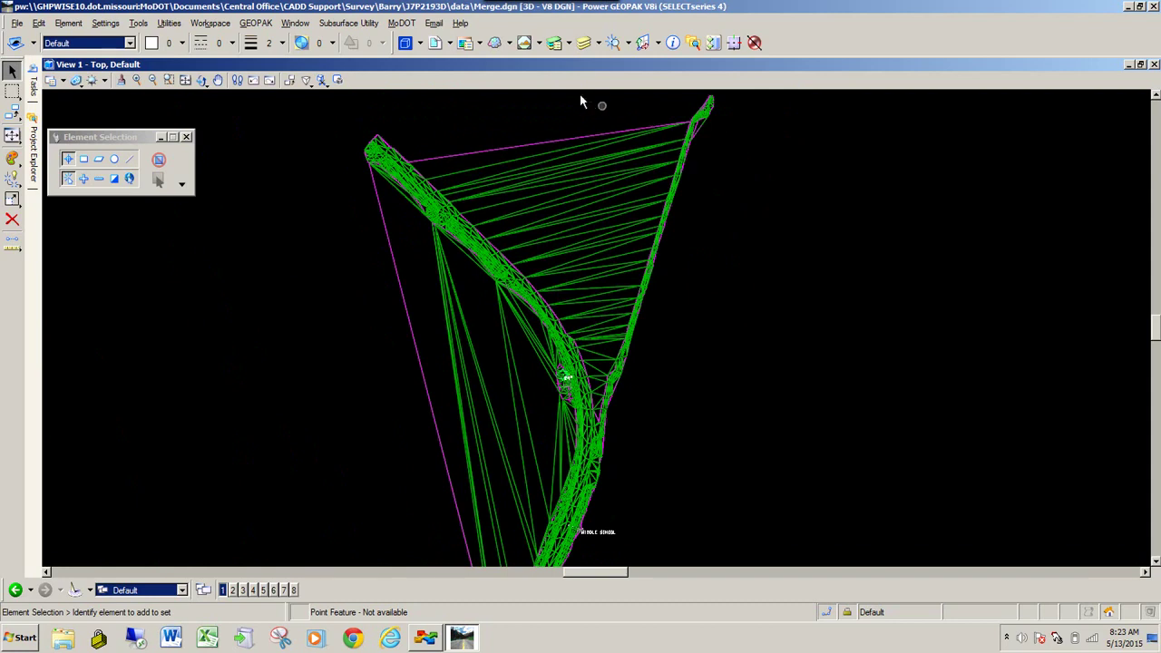
left_click(584, 43)
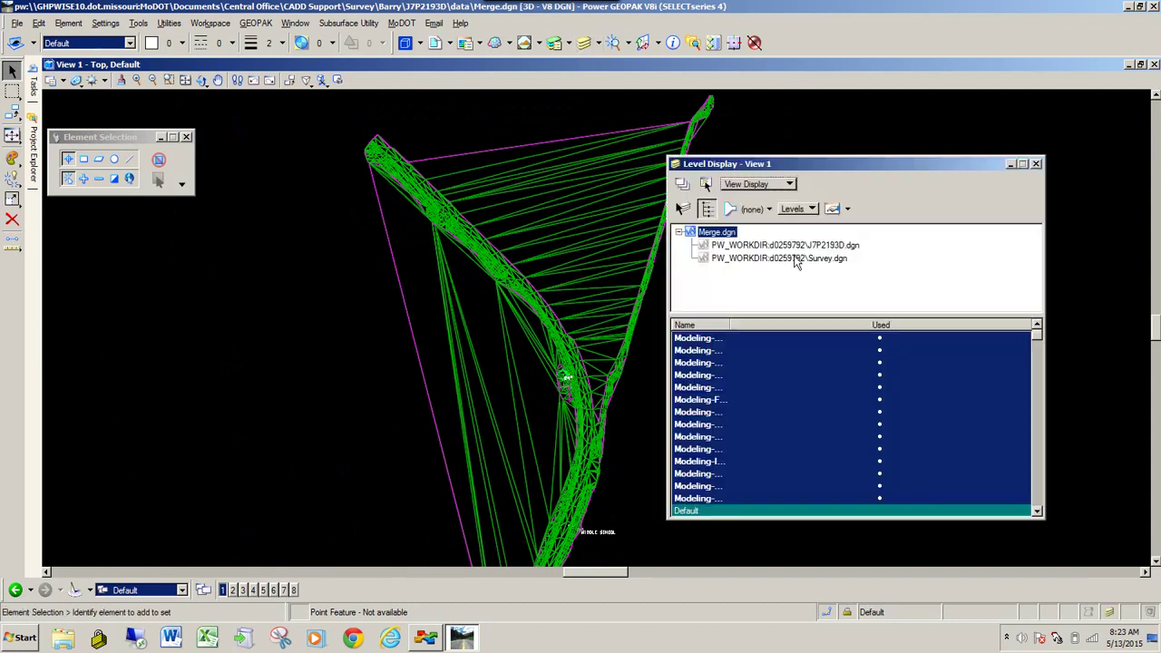
left_click(1037, 164)
left_click(434, 42)
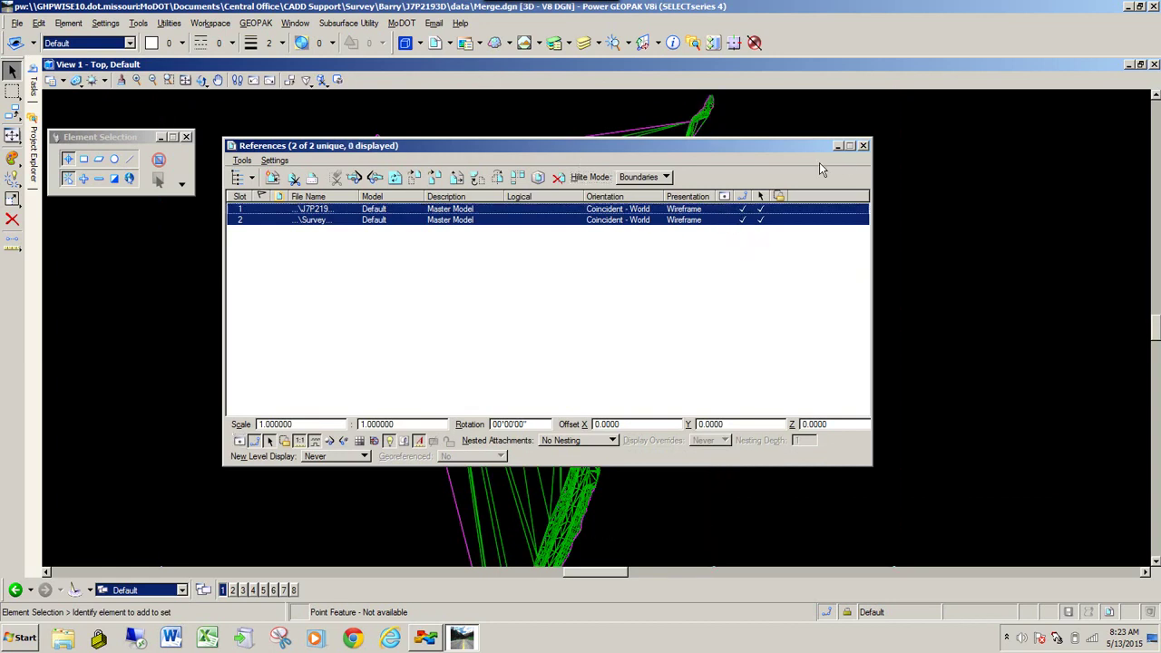
left_click(864, 145)
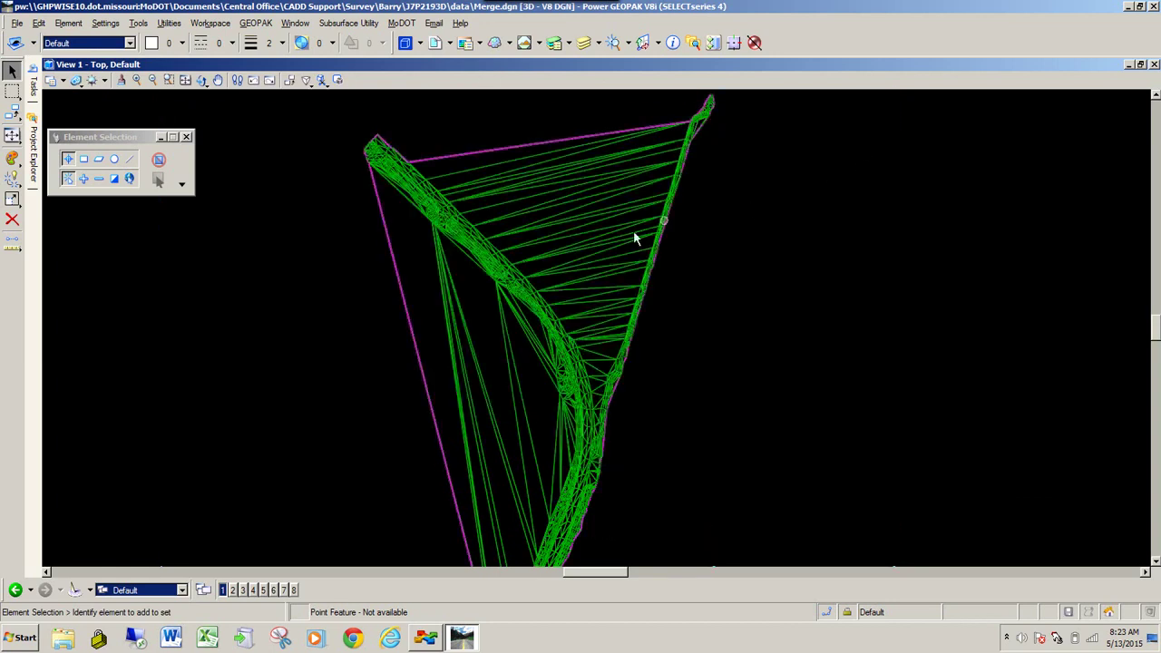
Step: Change the edge method of the J7P2193D_Updated_5-13-2015 terrain to Max Triangle Length
scroll(616, 229, "down", 5)
scroll(591, 286, "down", 3)
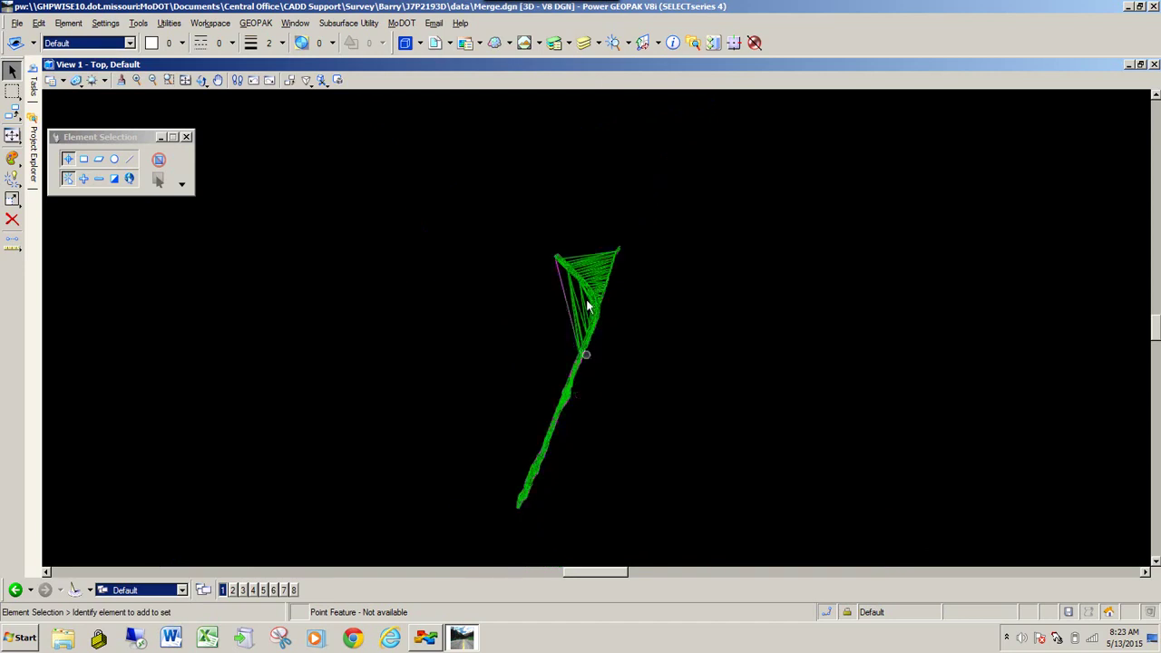
scroll(603, 270, "up", 2)
scroll(567, 238, "up", 2)
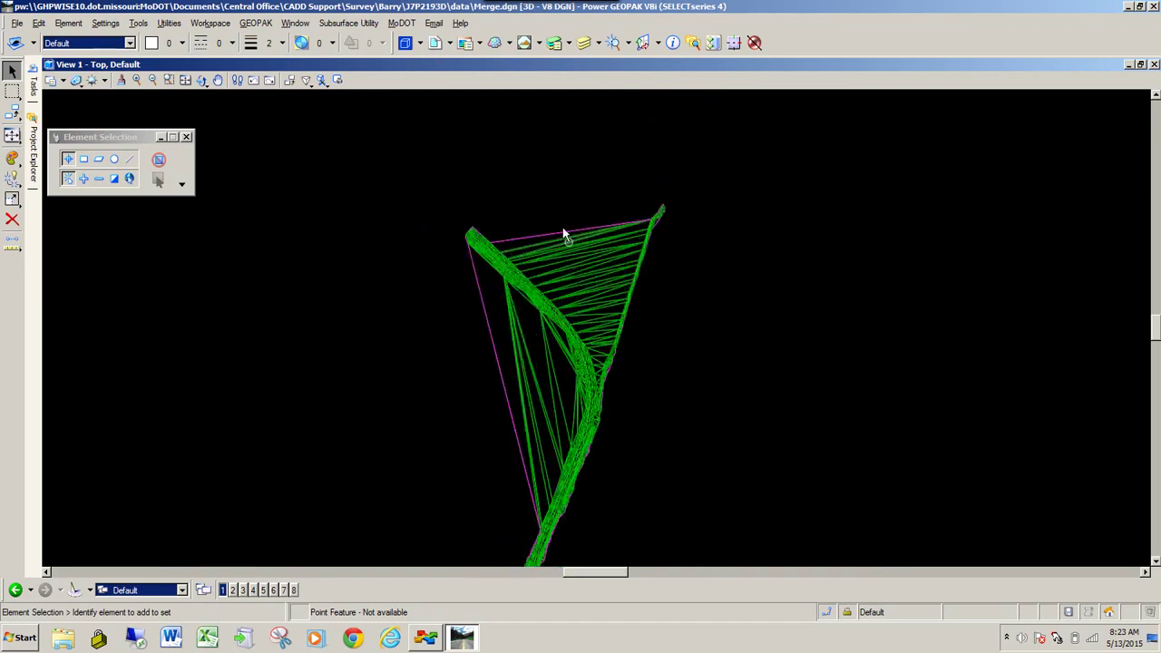
scroll(563, 225, "up", 4)
scroll(530, 201, "down", 2)
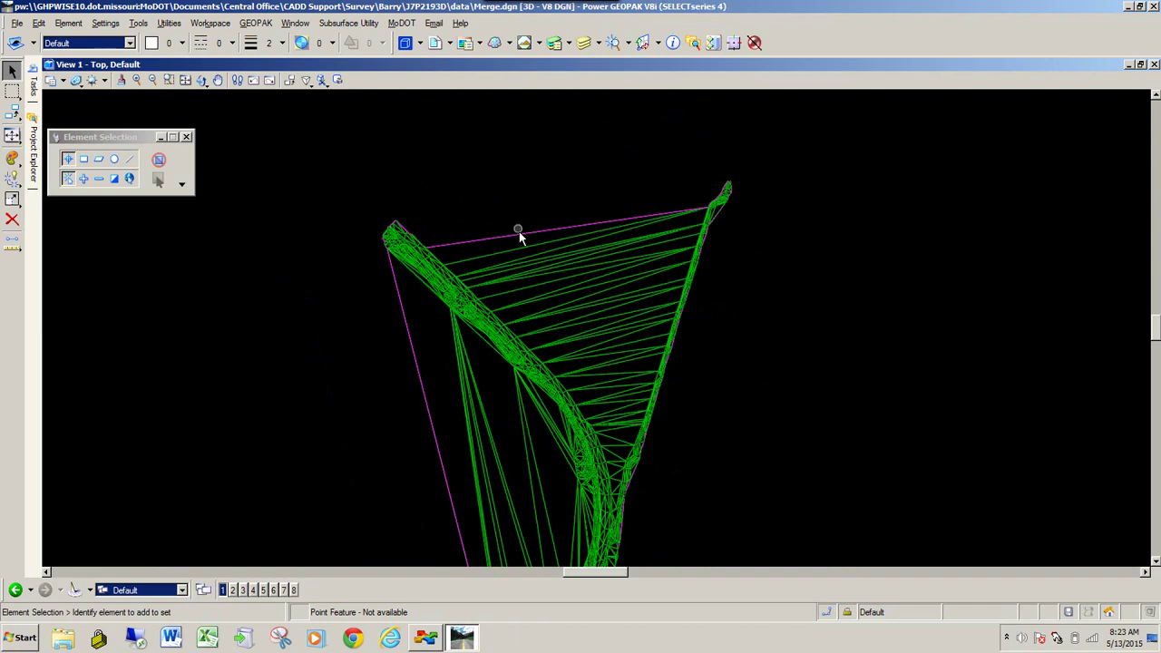
left_click(524, 234)
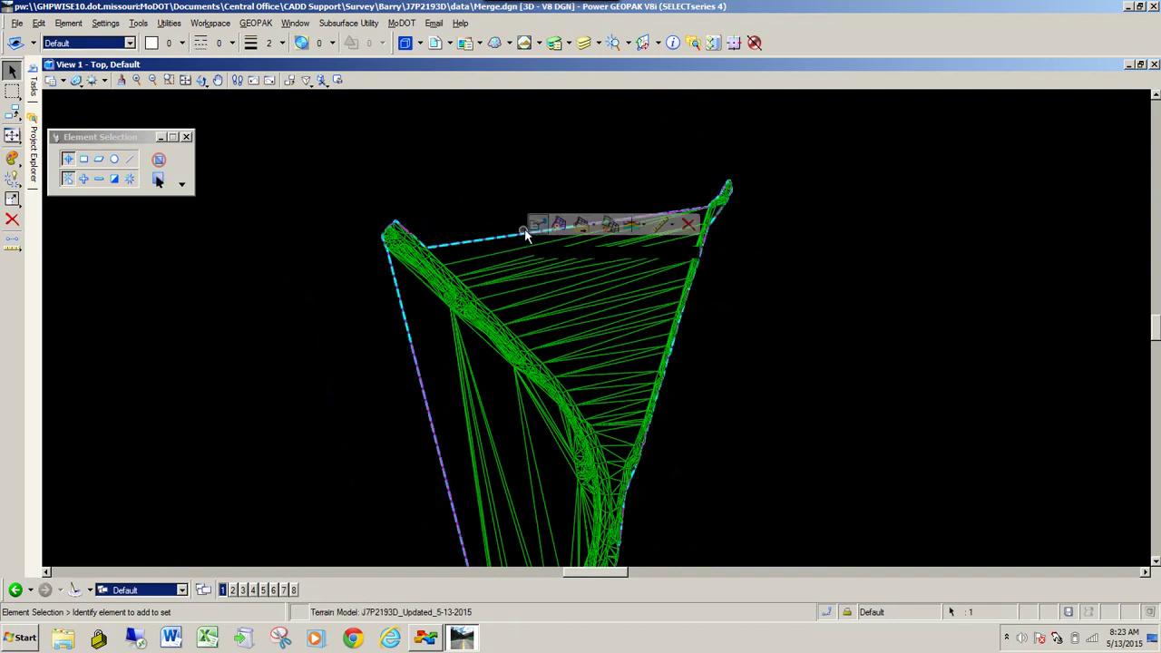
mouse_move(536, 229)
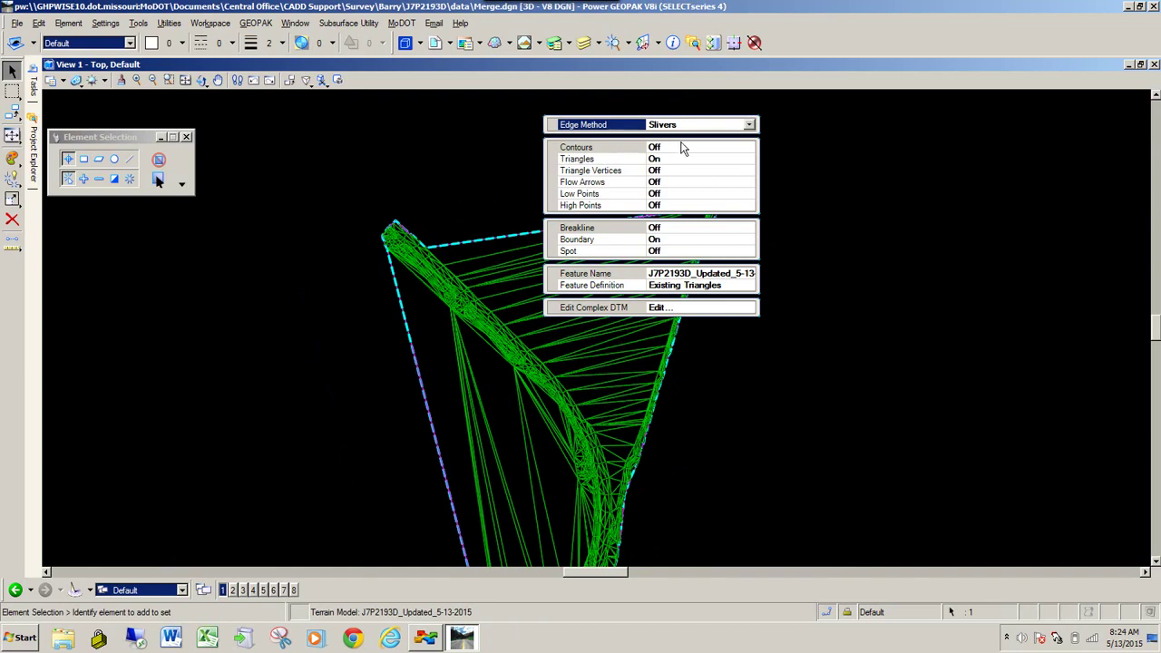
left_click(750, 125)
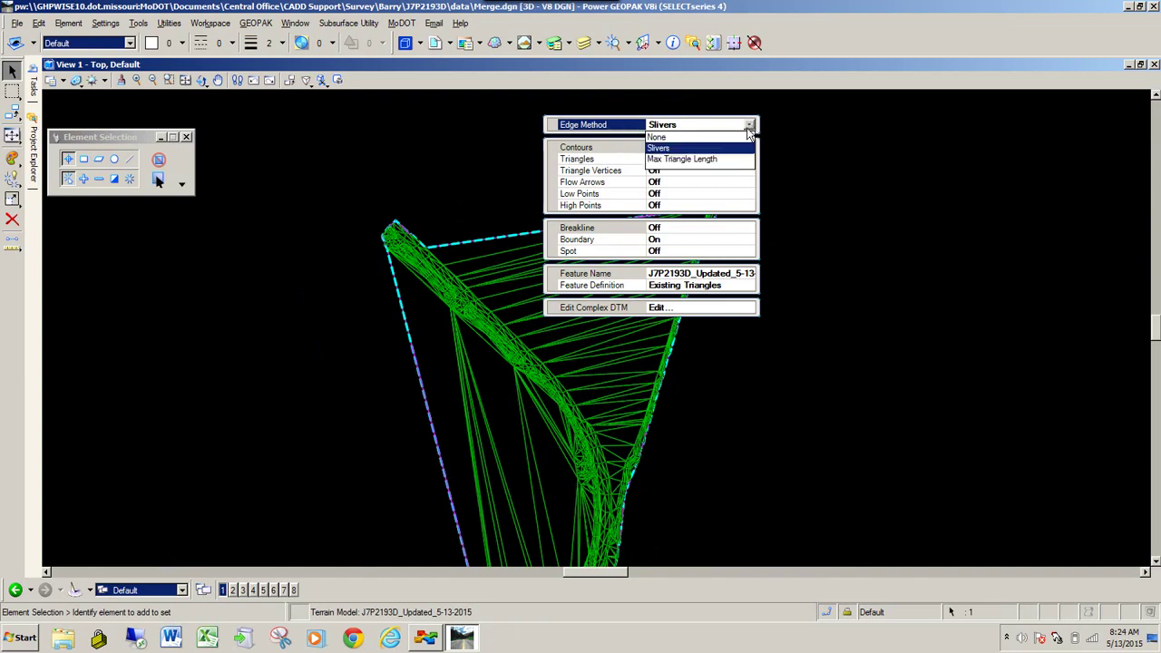
left_click(703, 157)
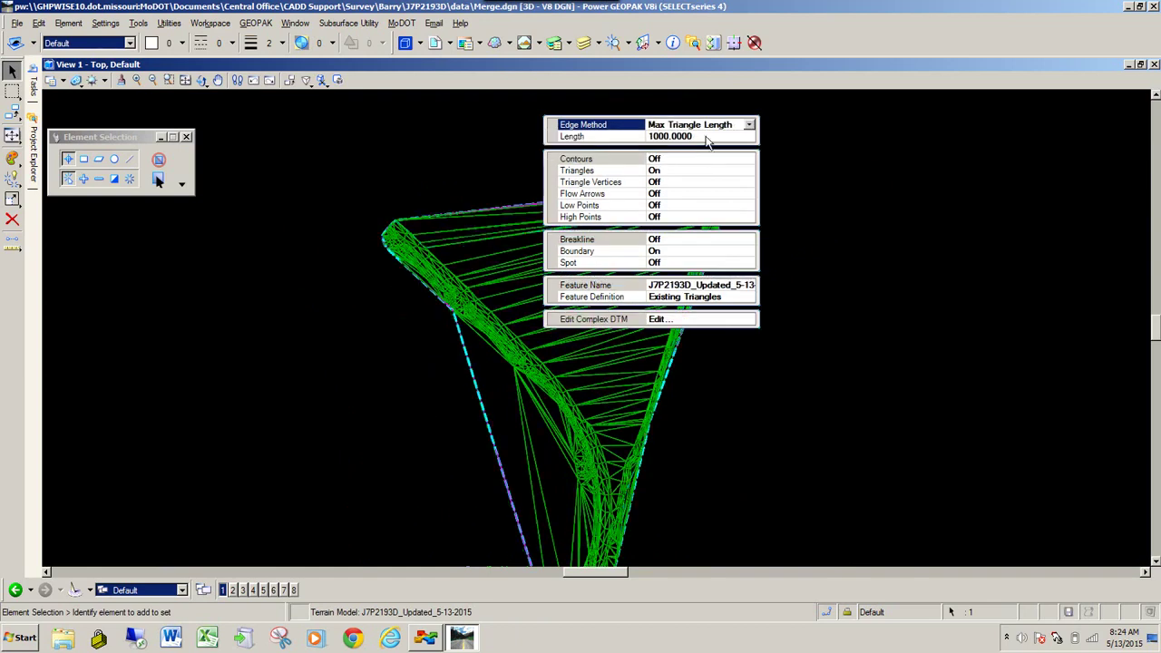
Step: Set the terrain's maximum edge triangle length to 100
left_click(707, 137)
left_click_drag(707, 137, 648, 137)
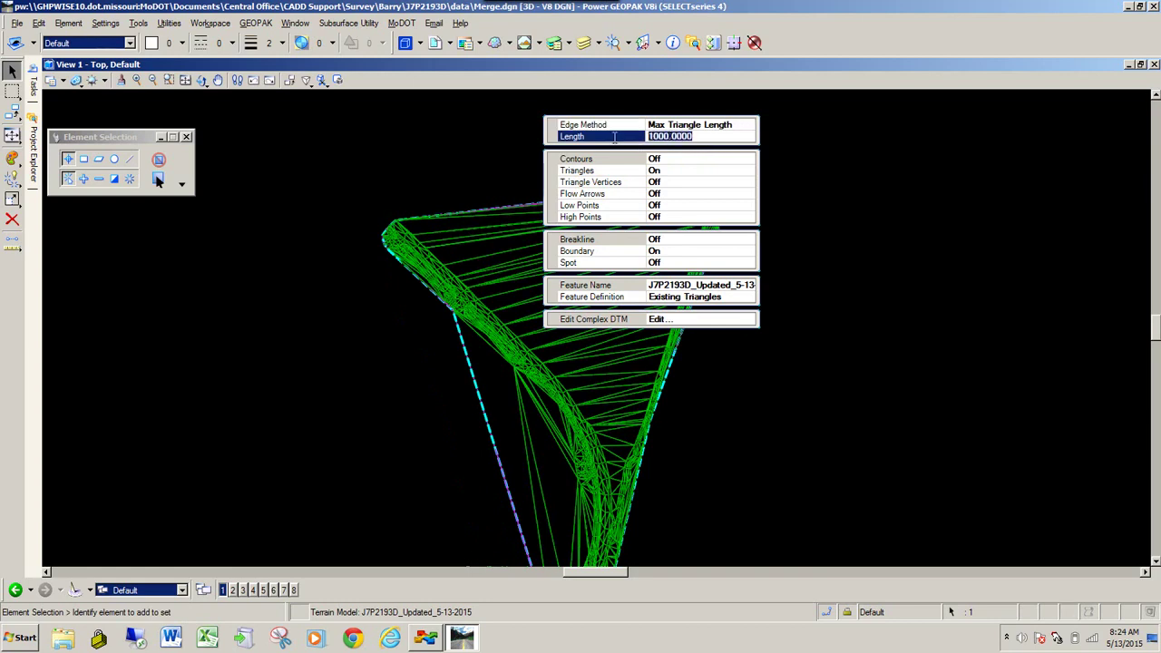
type("100")
key("Return")
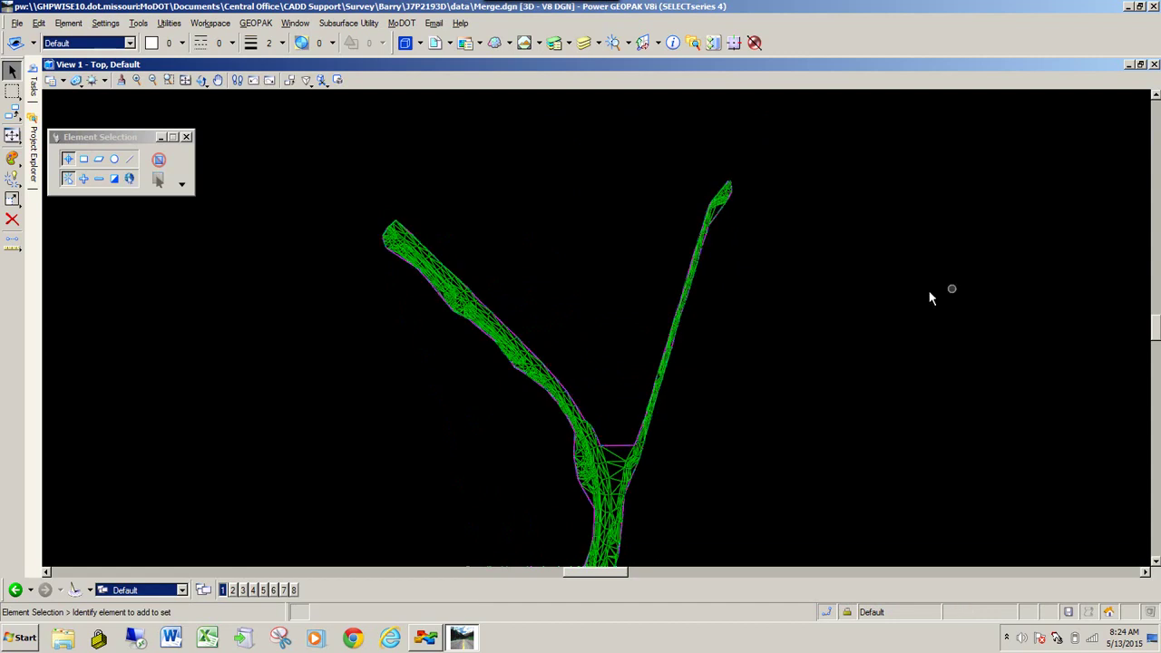
Step: Examine the terrain's boundary at the fork and along the main corridor for remaining unwanted edge triangles
scroll(635, 492, "up", 4)
scroll(490, 272, "down", 4)
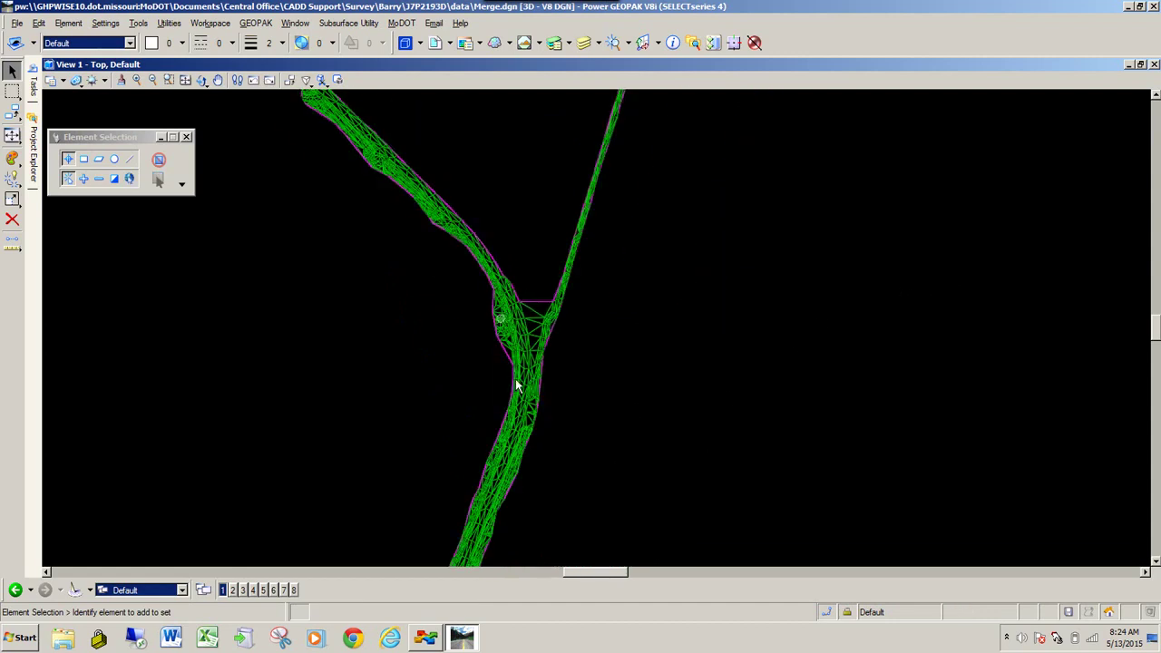
scroll(517, 372, "up", 4)
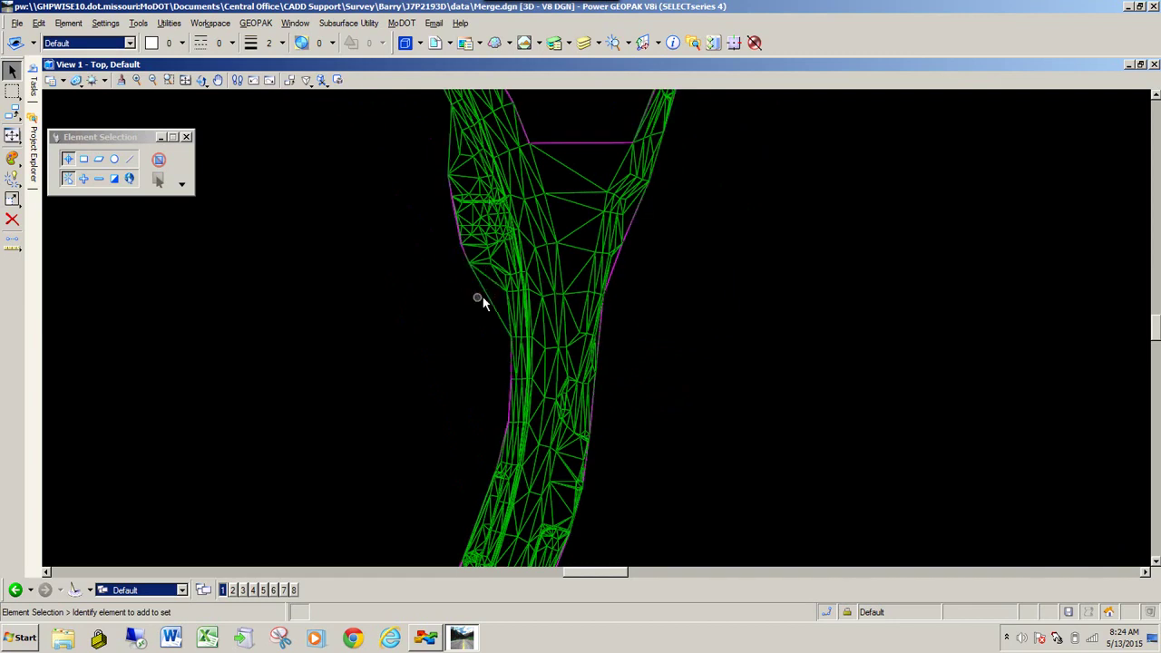
scroll(615, 264, "down", 5)
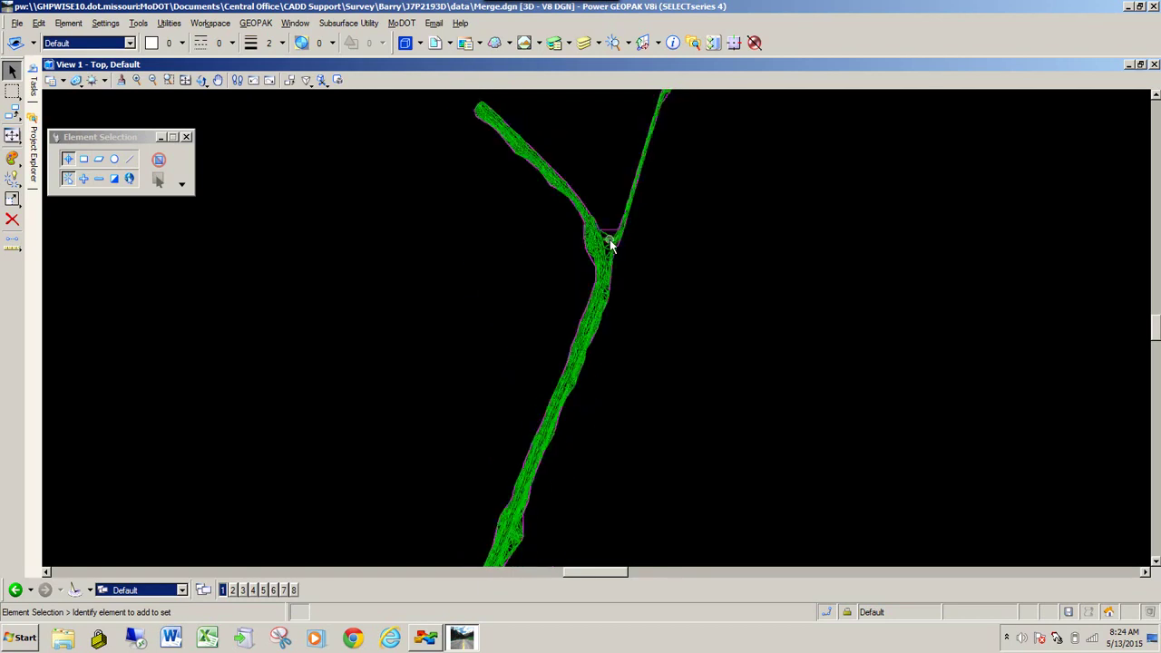
scroll(552, 442, "up", 3)
scroll(620, 339, "down", 4)
scroll(578, 435, "up", 3)
scroll(581, 356, "up", 2)
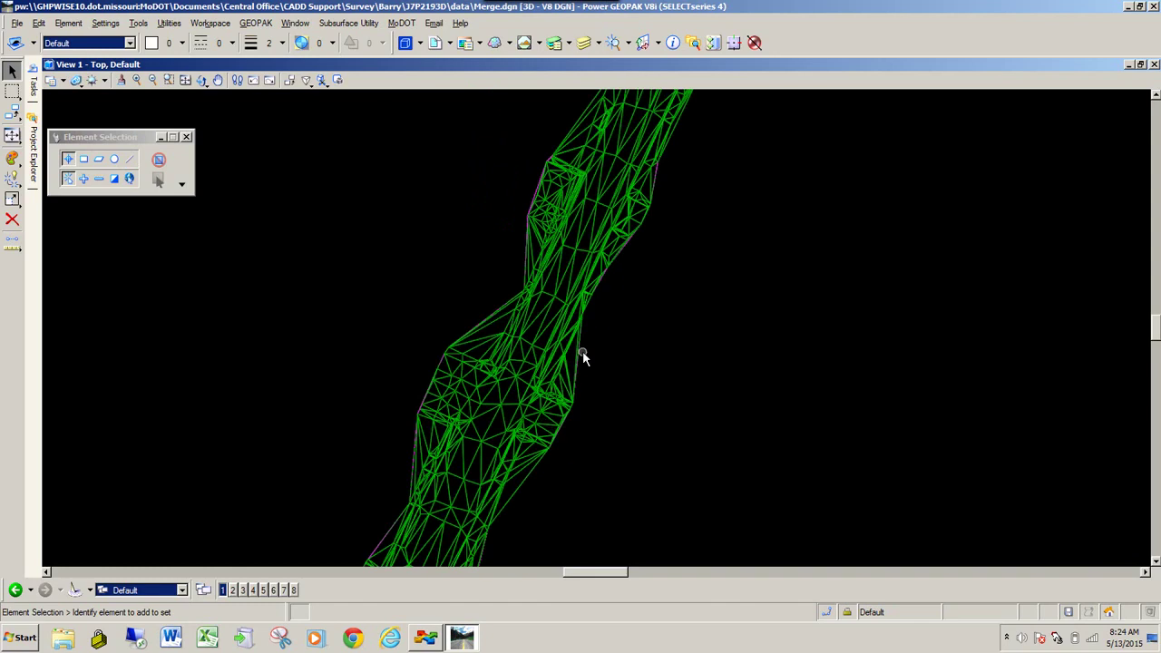
scroll(579, 359, "down", 5)
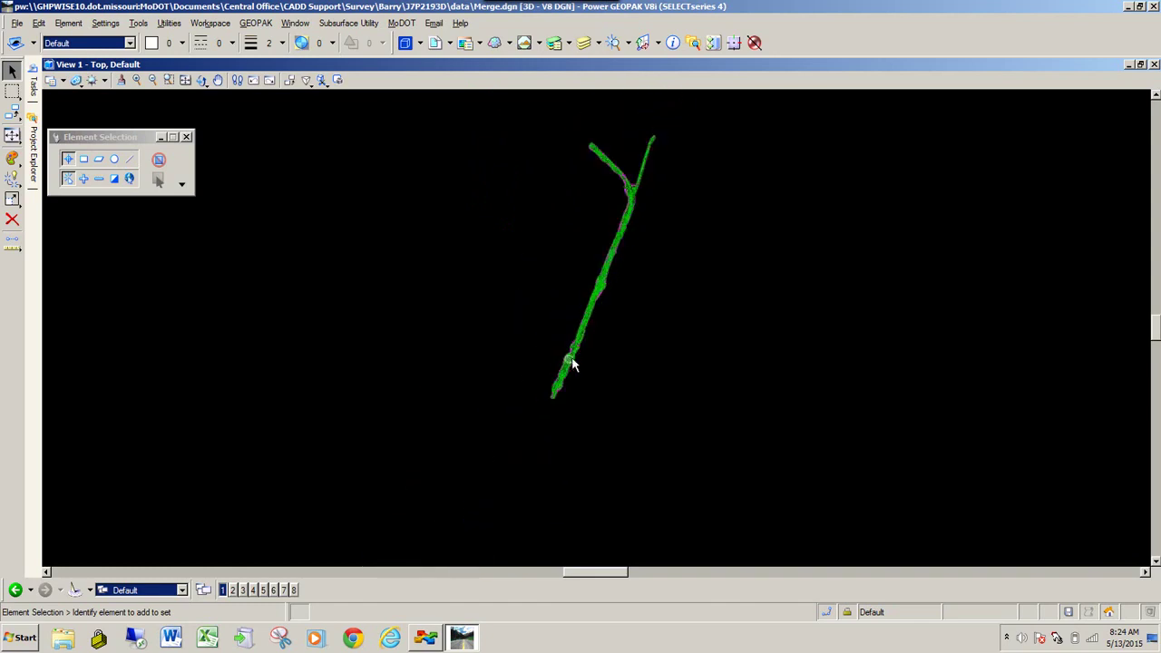
scroll(635, 183, "up", 2)
scroll(462, 243, "down", 2)
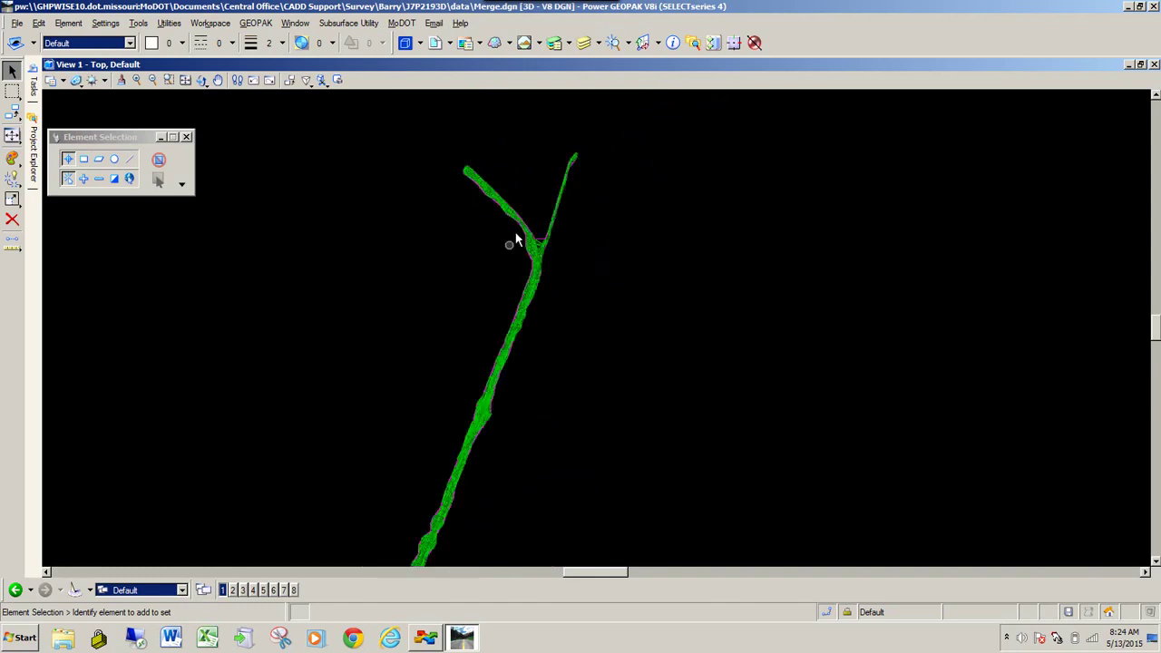
scroll(541, 228, "up", 3)
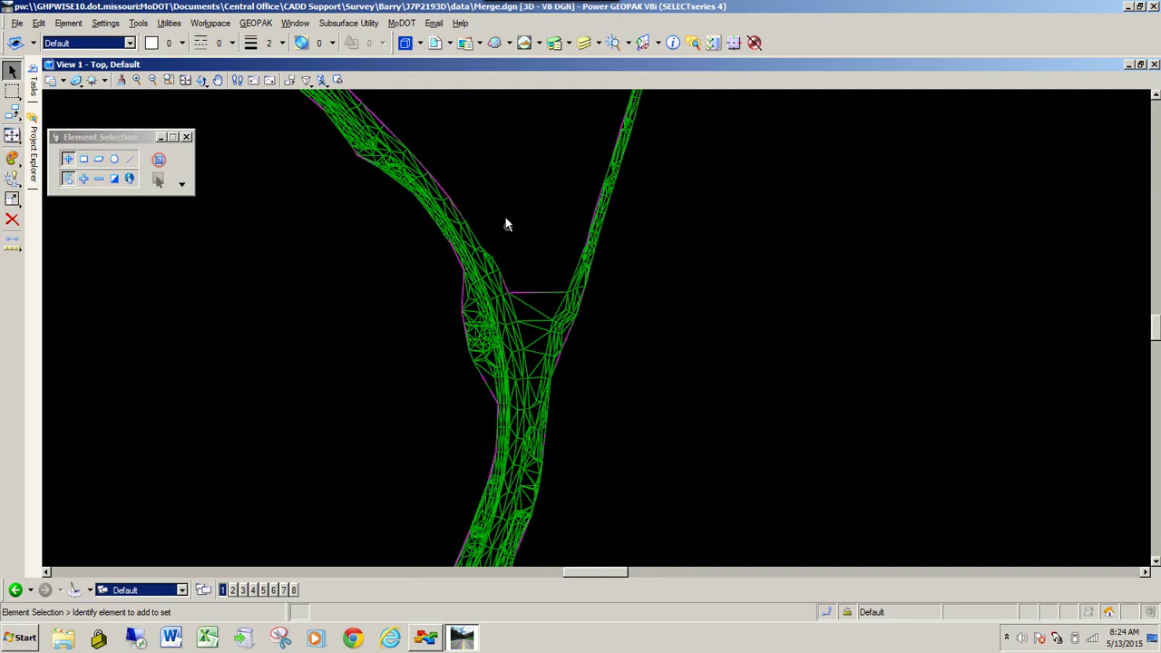
Step: Deactivate the rule of the J7P2193D_Updated_5-13-2015 complex terrain so that it can be edited manually
left_click(524, 296)
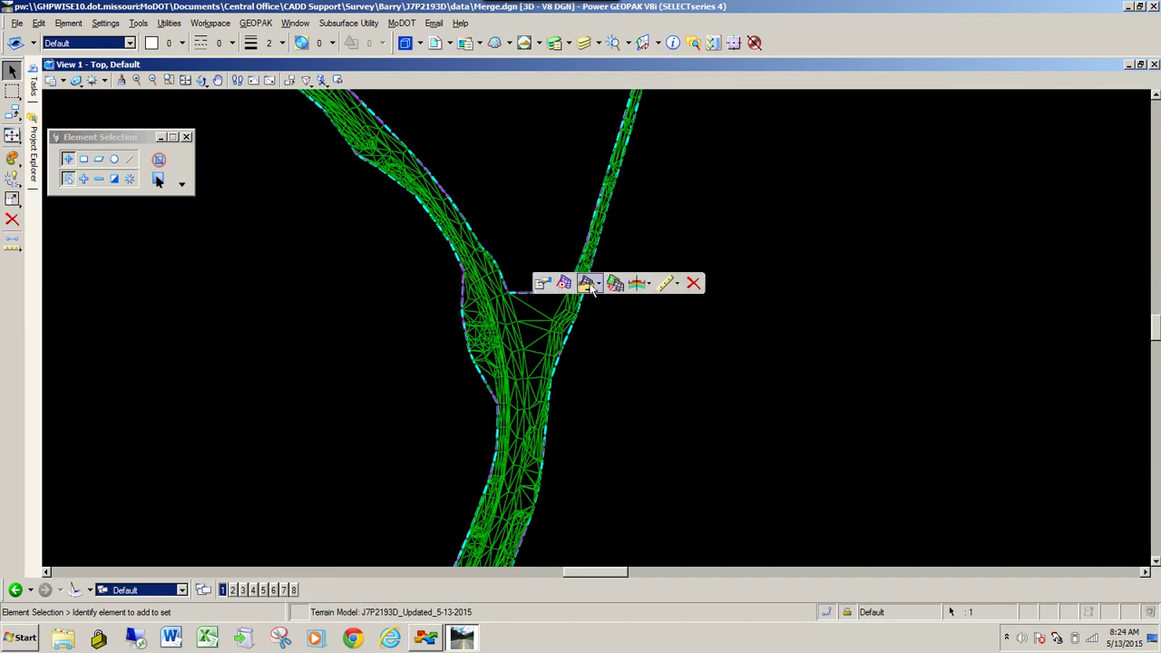
left_click(677, 285)
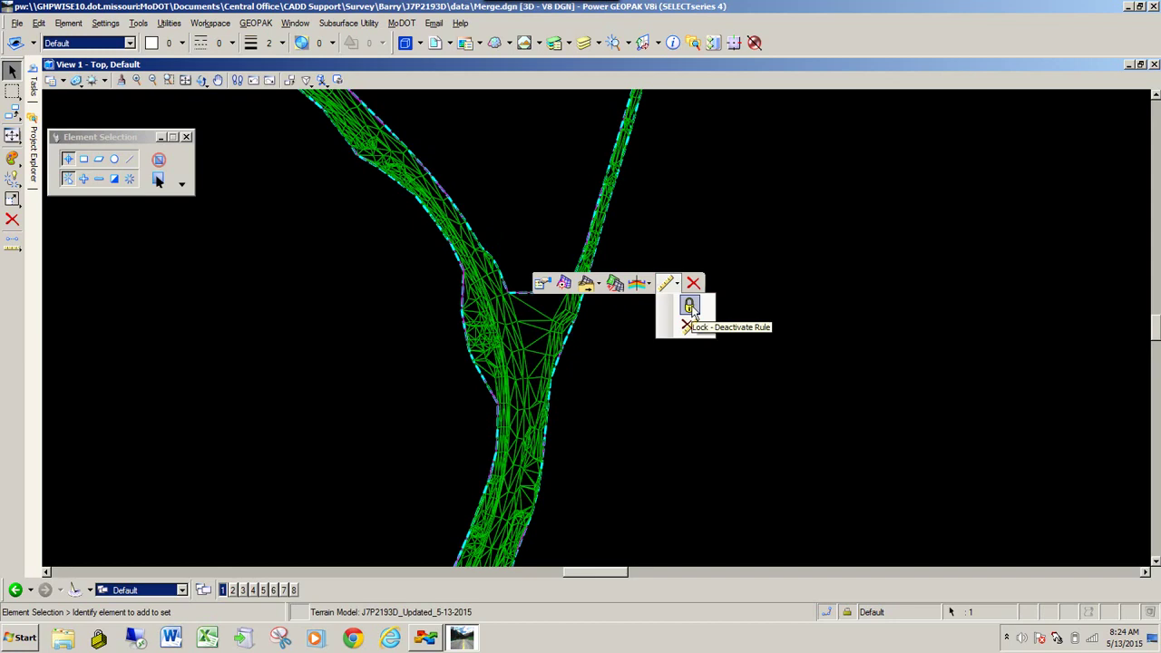
left_click(690, 306)
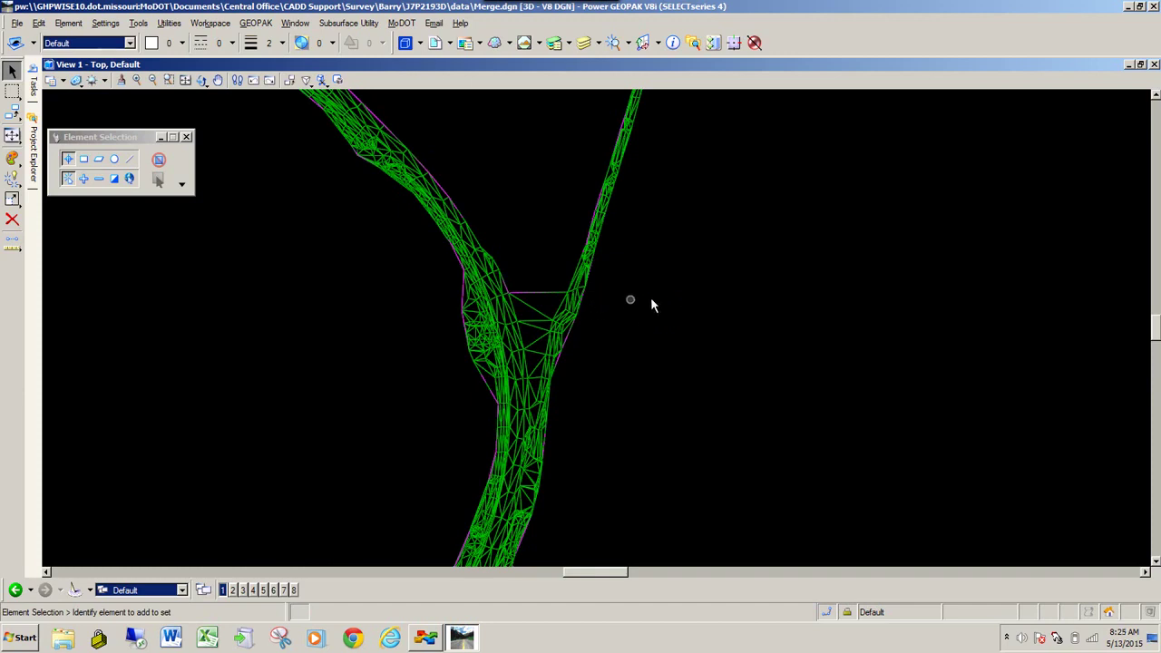
Step: Delete the edge triangles spanning the fork between the two upper legs with a deletion line in Edit Terrain Model
mouse_move(32, 90)
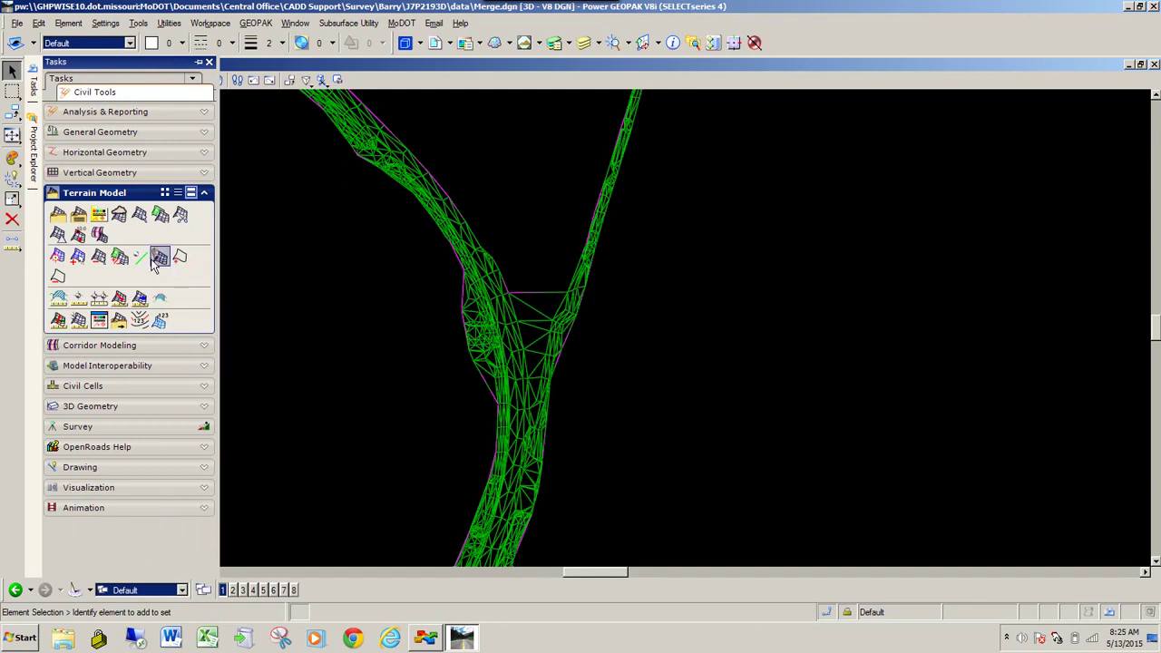
left_click(158, 260)
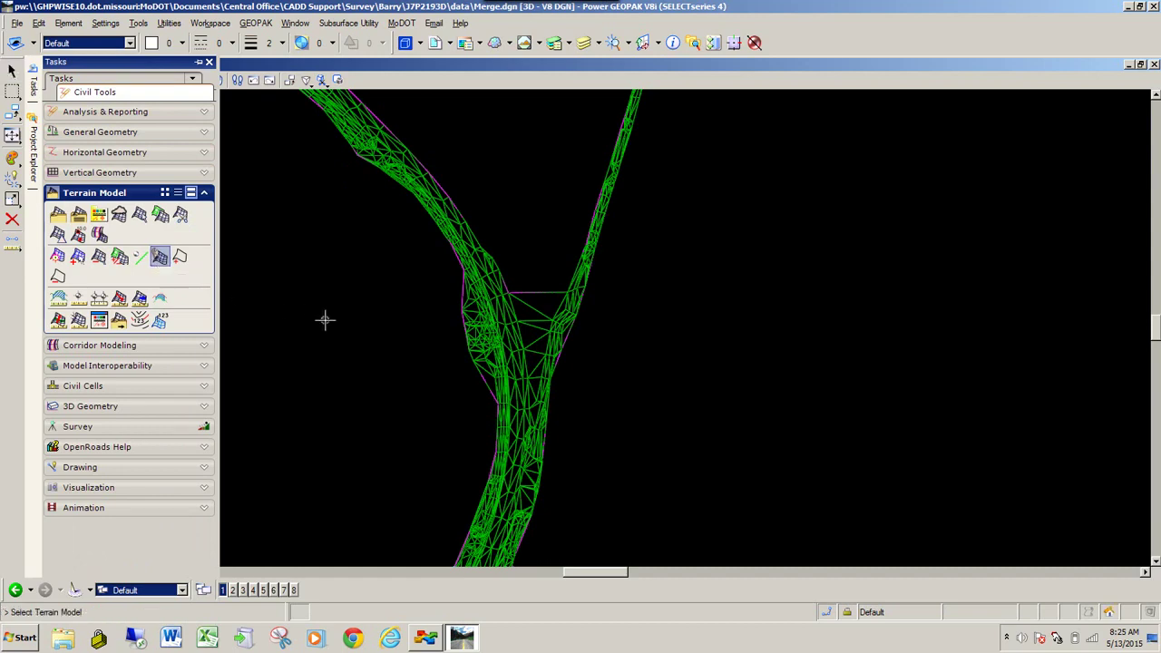
left_click_drag(124, 143, 822, 213)
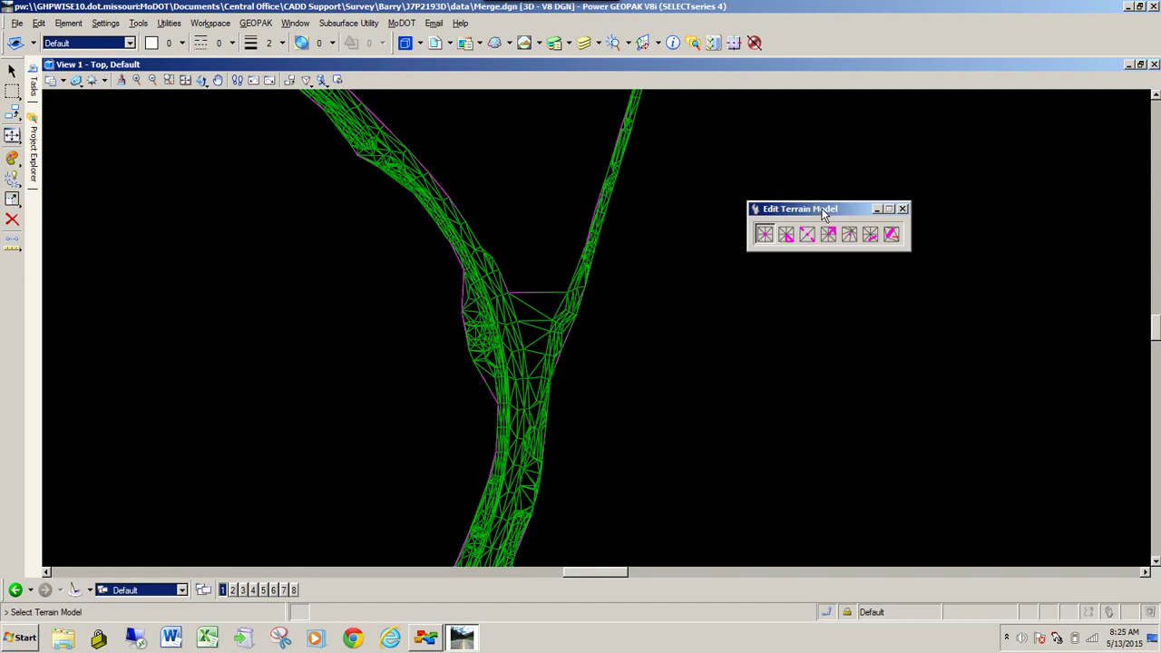
left_click(871, 235)
left_click(530, 290)
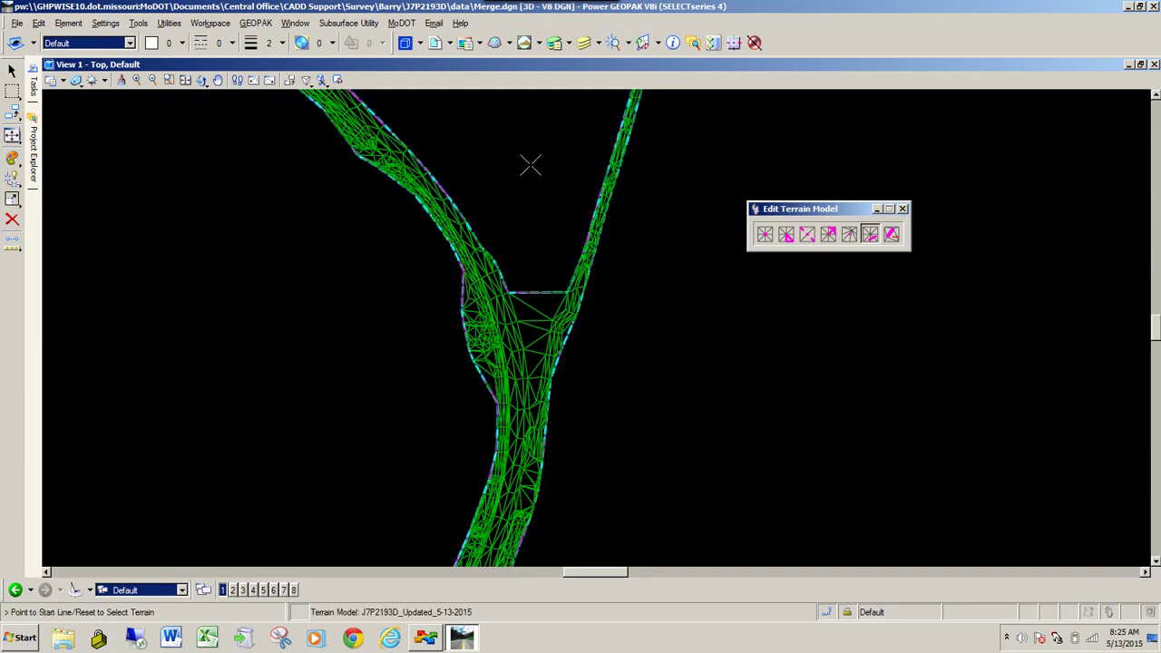
left_click(546, 245)
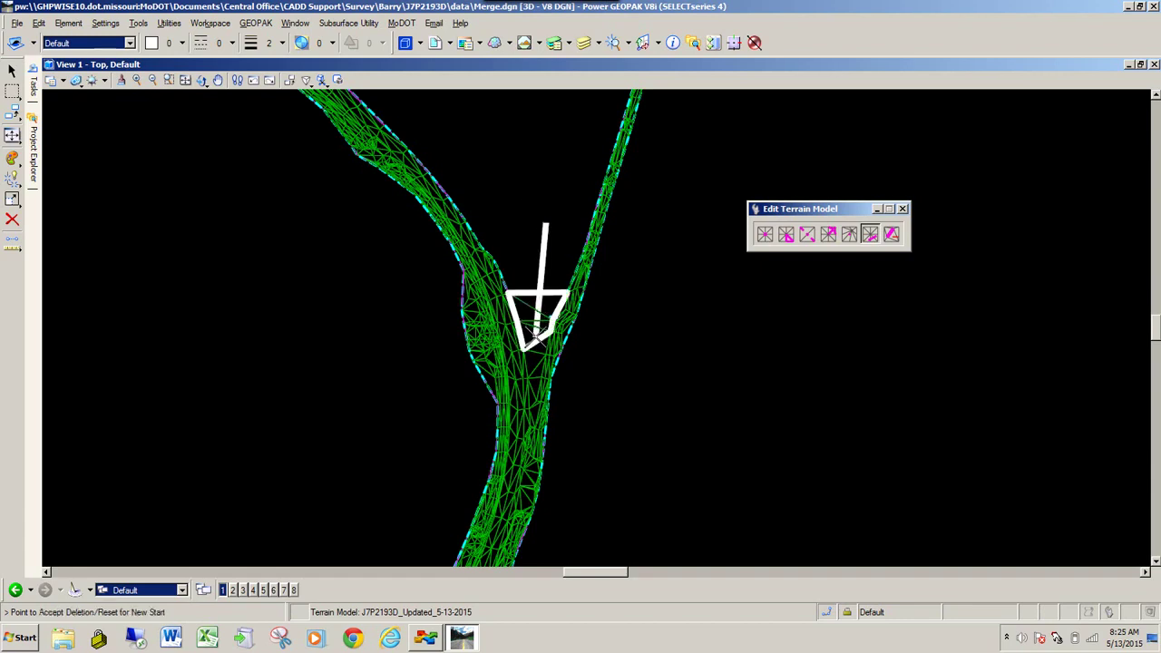
left_click(535, 334)
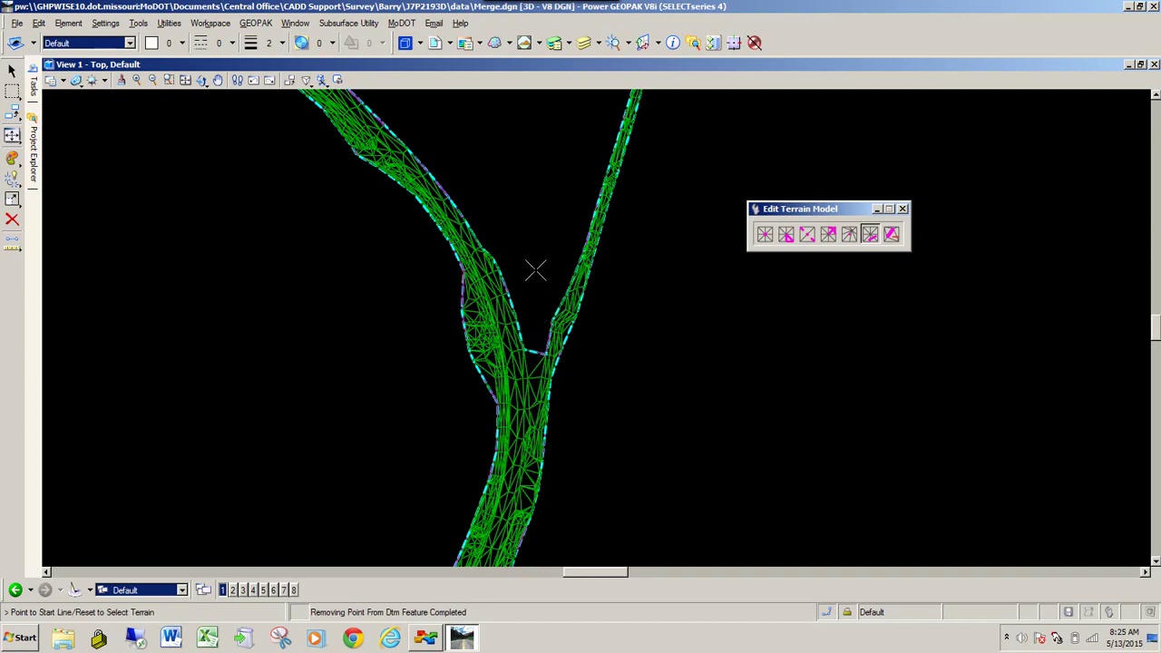
Step: Delete the unwanted edge triangles below and above the bulge on the terrain's west side with deletion lines
scroll(469, 399, "up", 1)
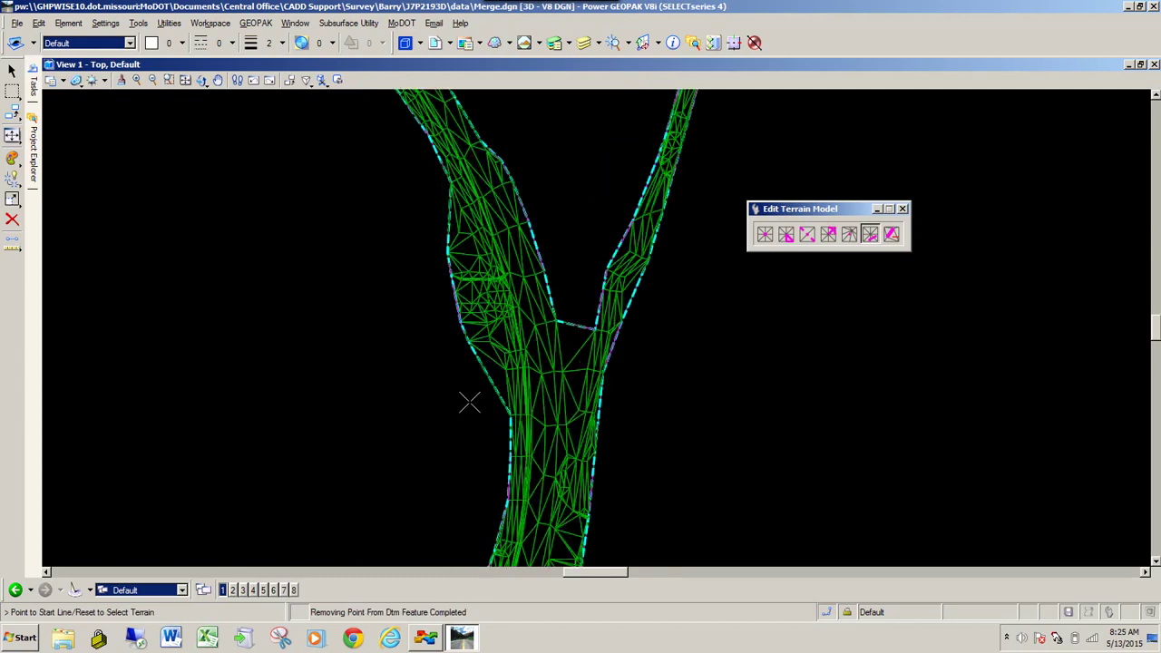
left_click(470, 374)
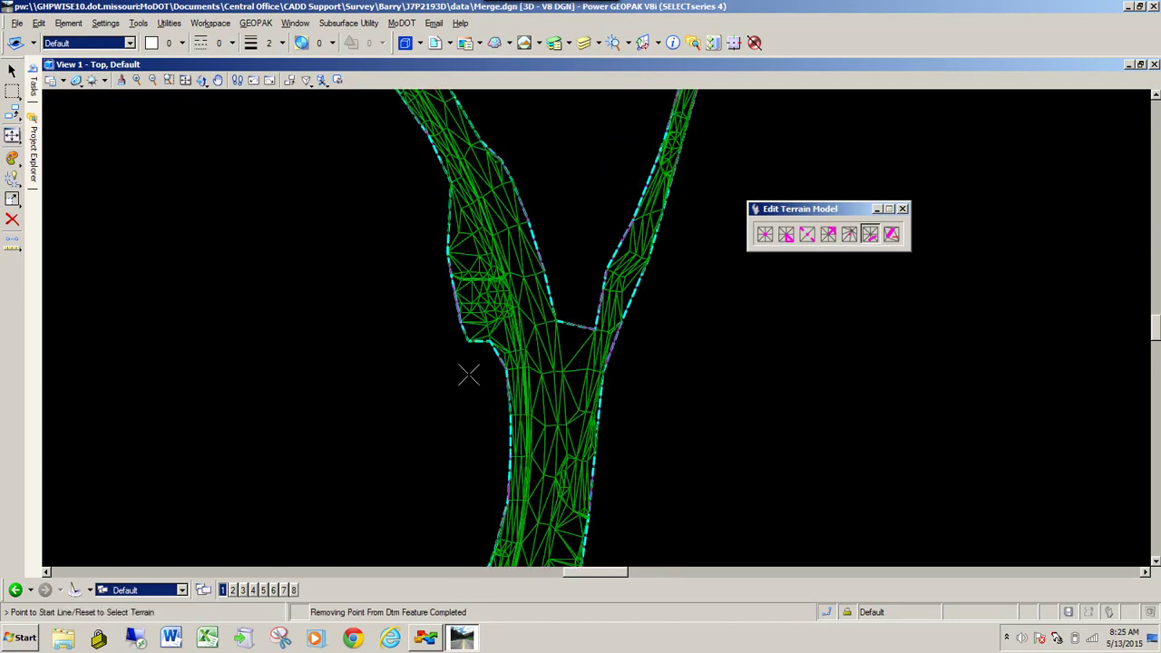
left_click(408, 226)
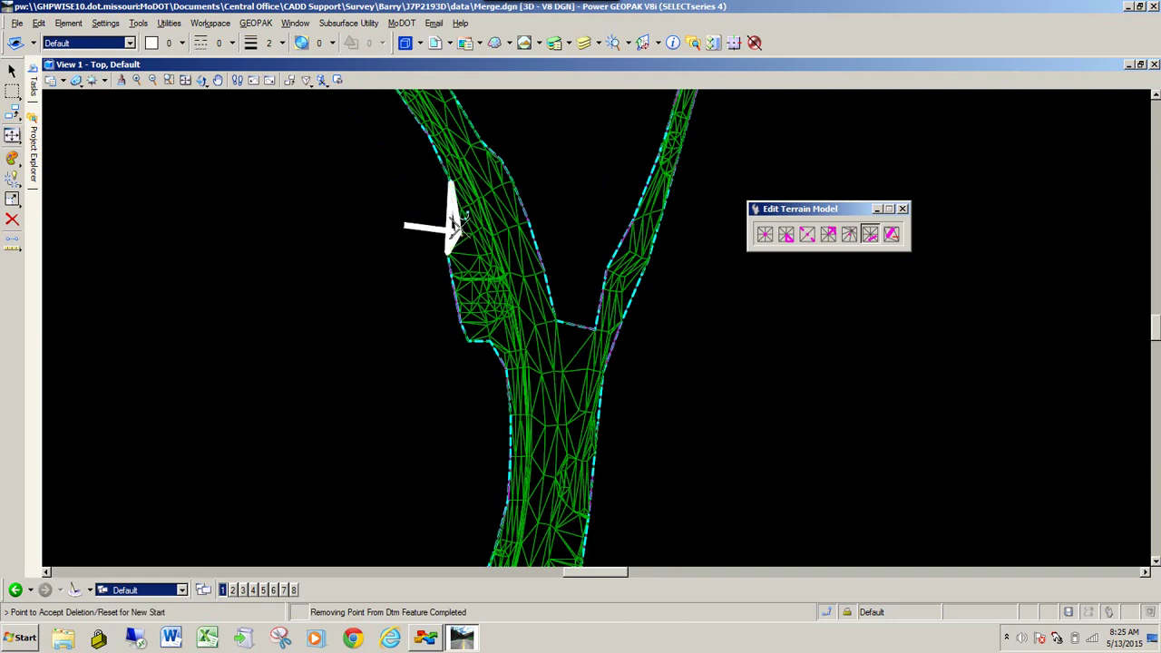
right_click(463, 227)
left_click(433, 233)
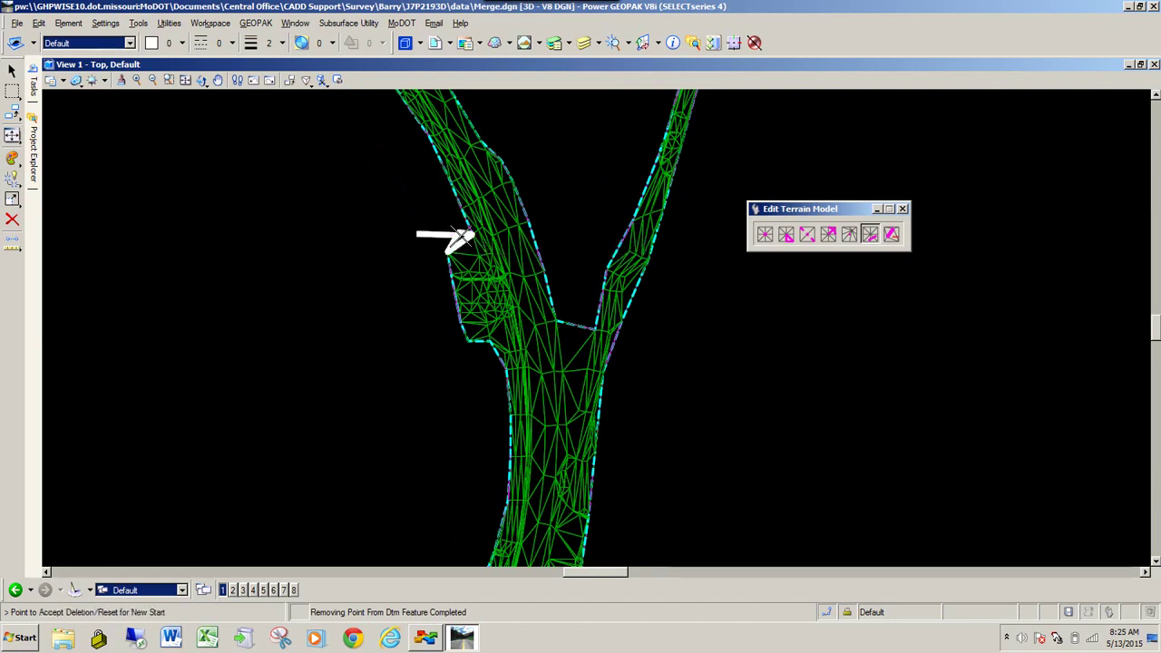
left_click(424, 237)
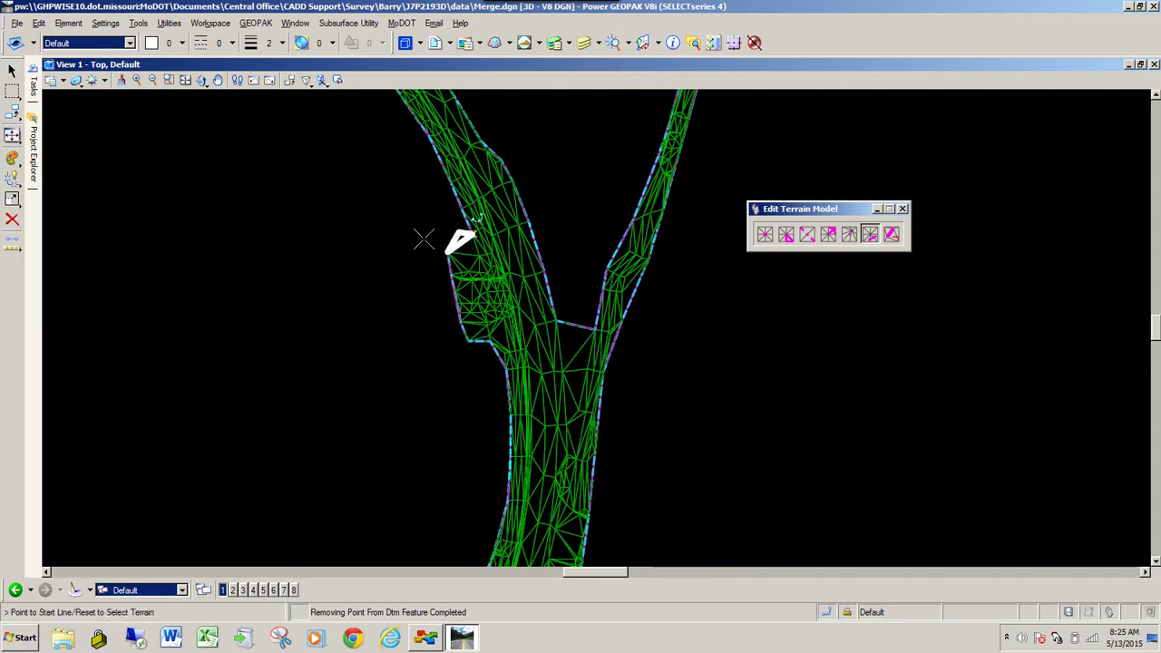
Step: Inspect the trimmed terrain boundary along both legs, the bulge and the fork, and end the terrain editing
scroll(381, 234, "down", 3)
scroll(442, 232, "up", 3)
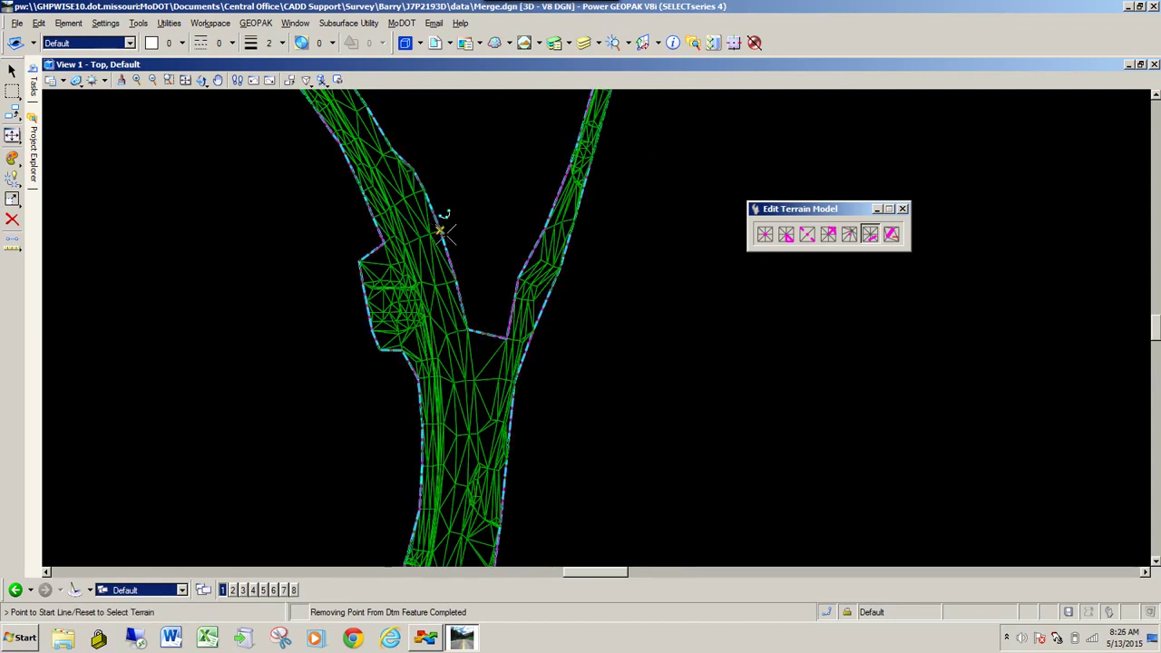
scroll(591, 290, "down", 3)
scroll(565, 221, "down", 1)
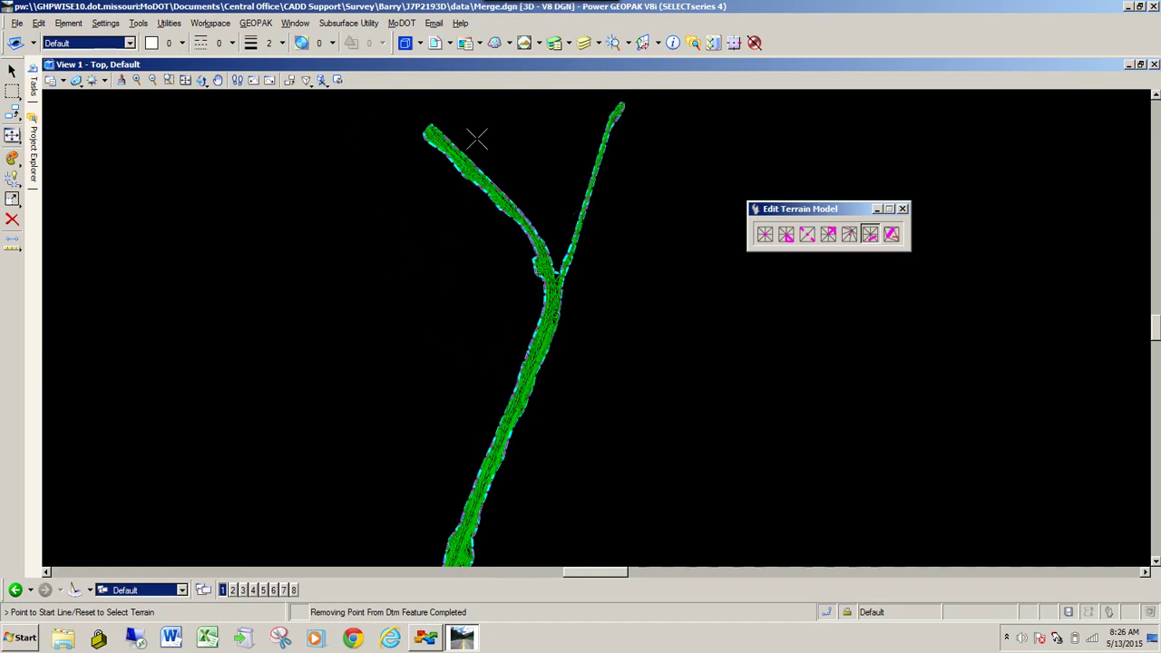
scroll(527, 269, "up", 2)
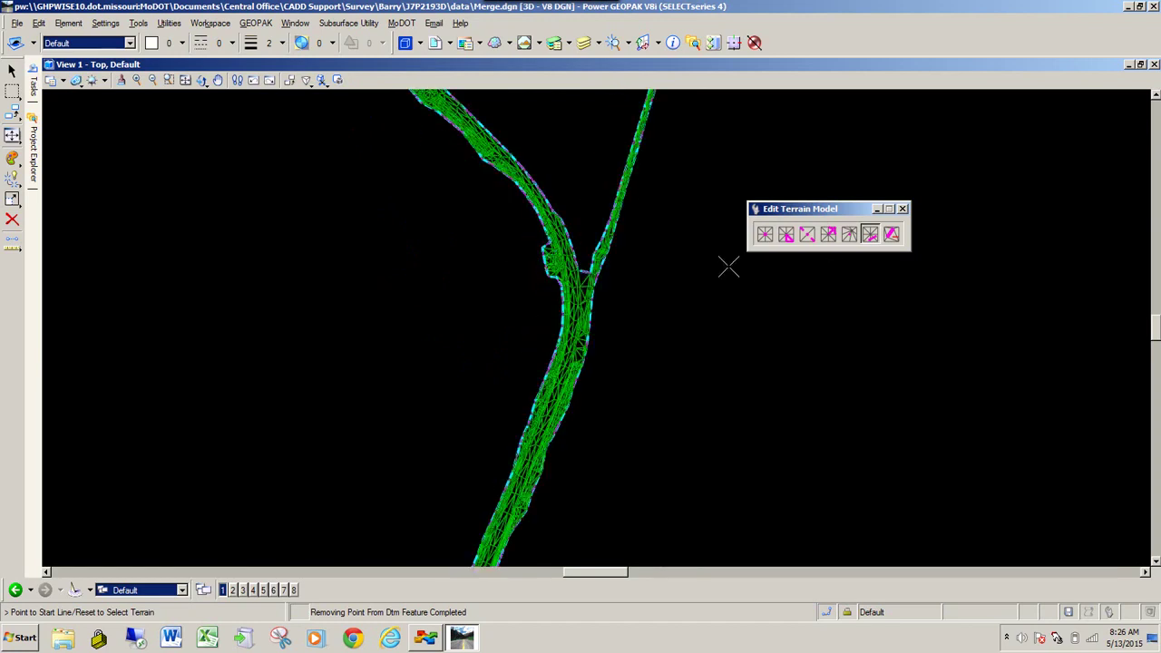
scroll(578, 256, "up", 1)
scroll(477, 274, "down", 1)
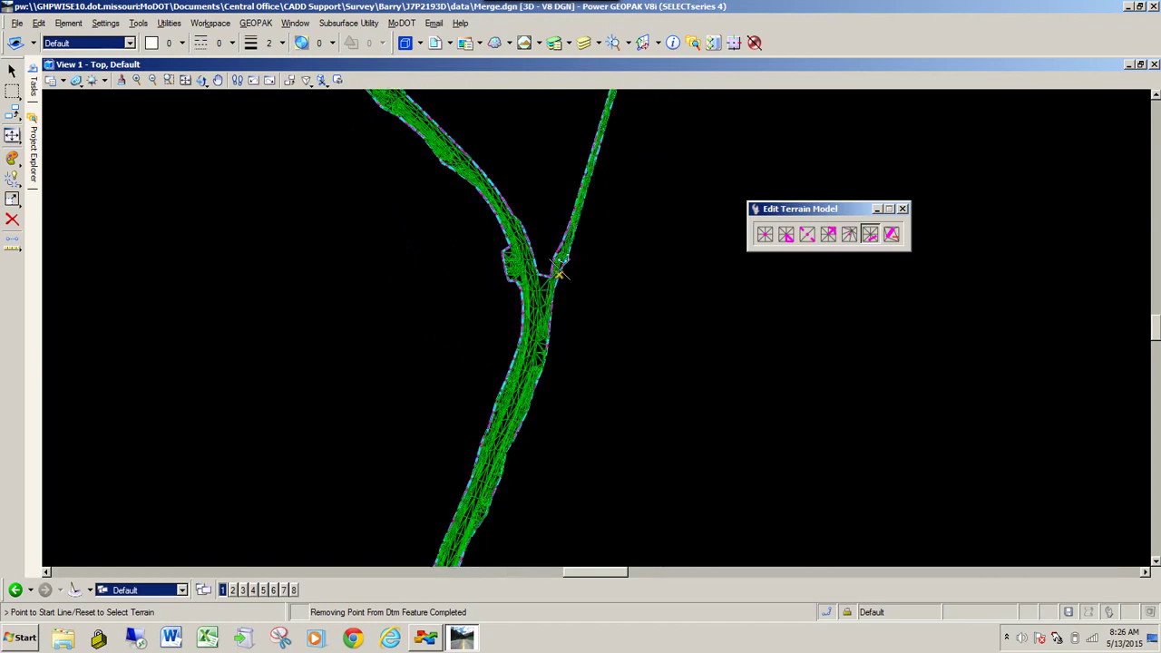
scroll(544, 267, "up", 2)
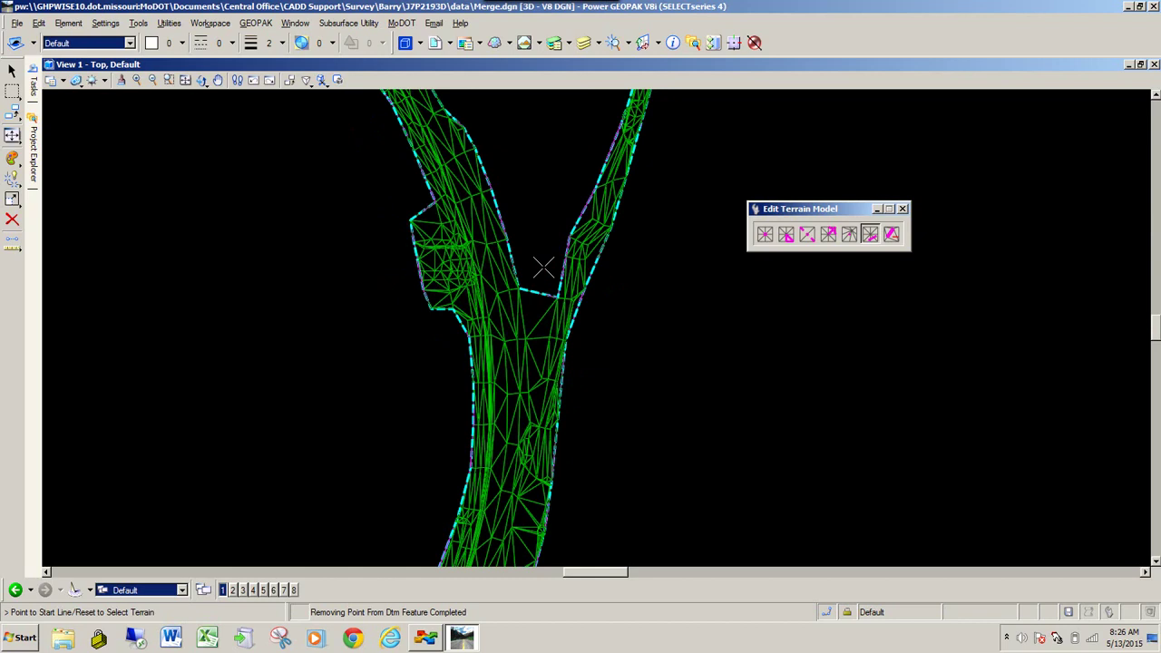
key("Escape")
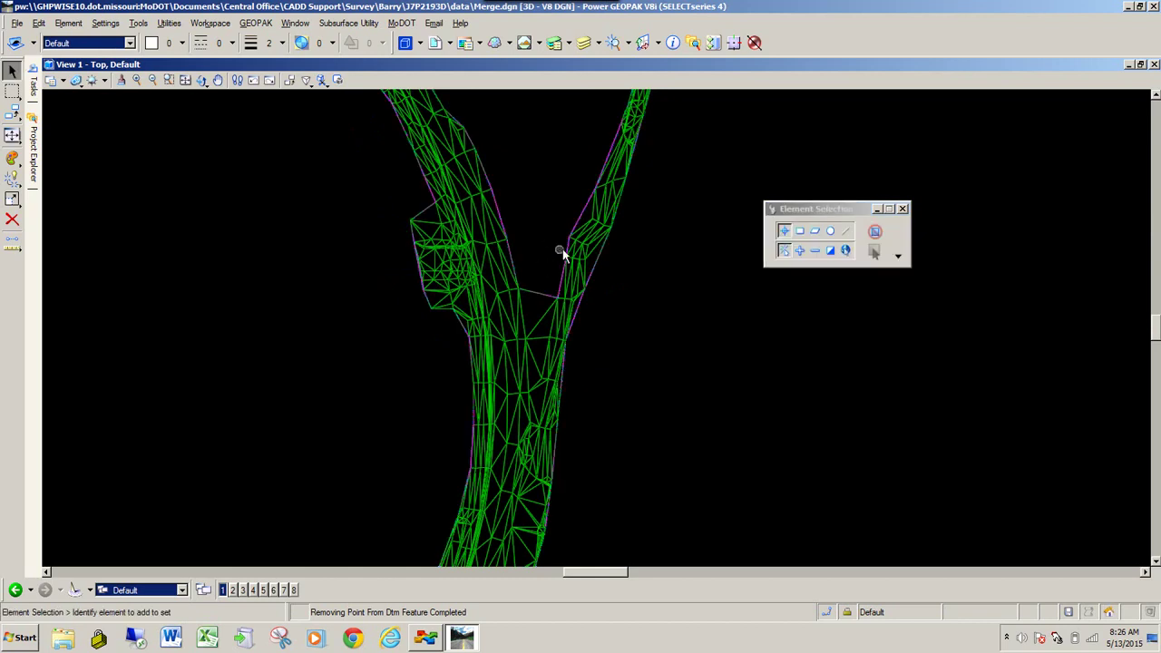